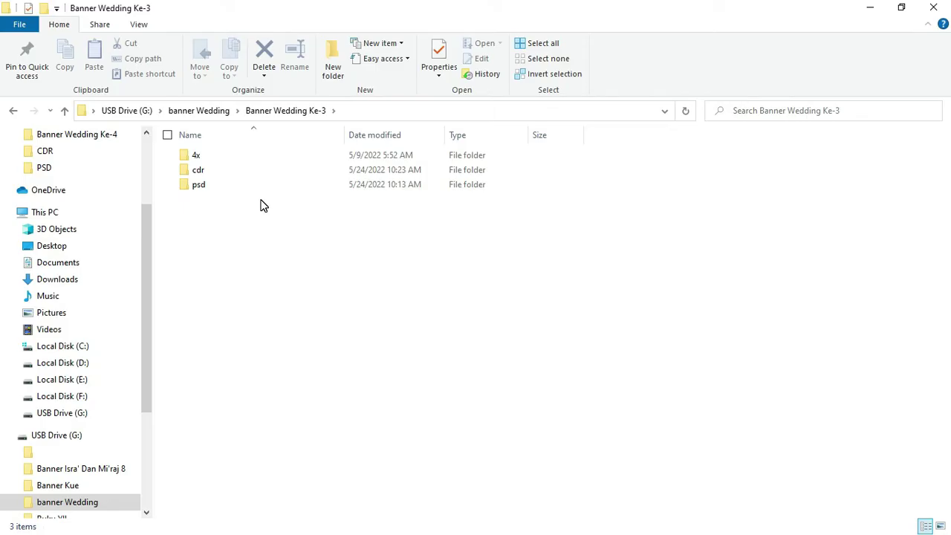
Step: Open the cdr folder, select the Banner Wedding Ke-3 CDR file, then go back up
double_click(202, 172)
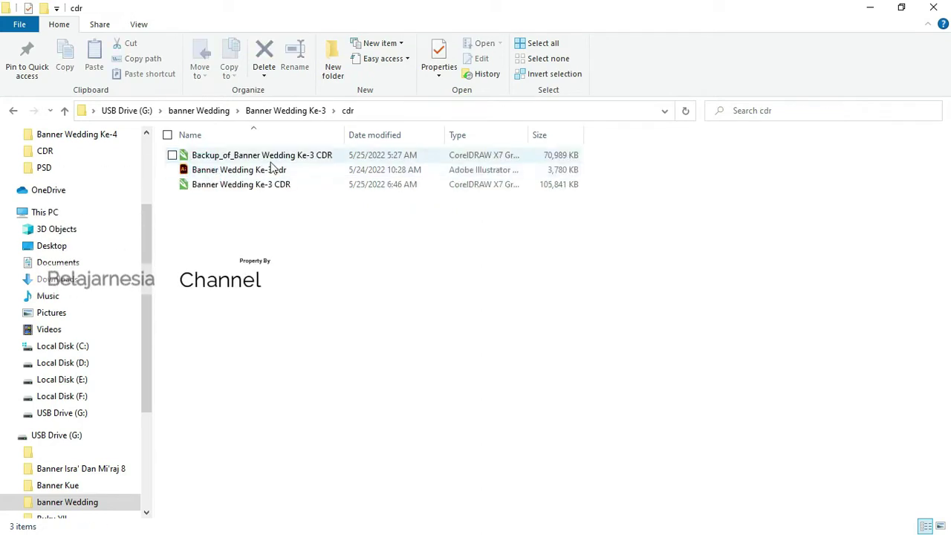
click(256, 184)
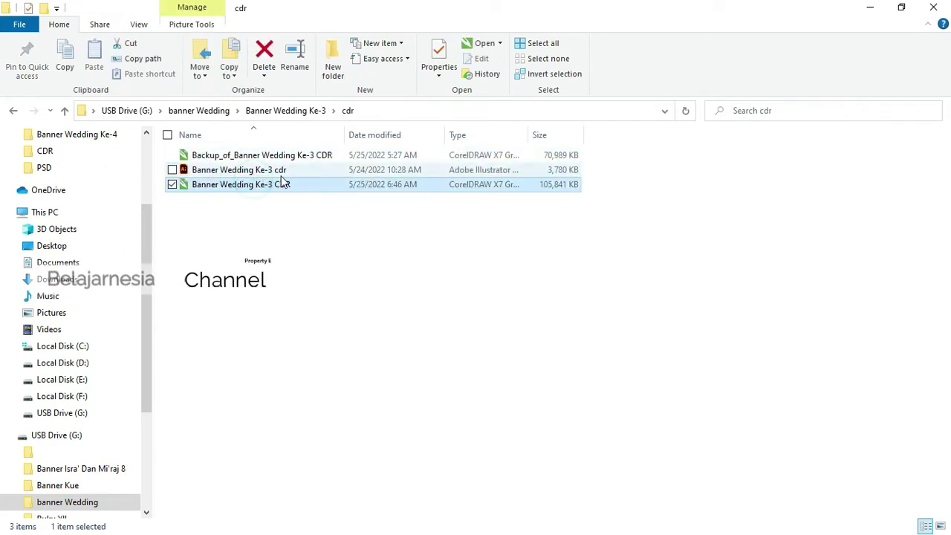
click(301, 110)
Step: Browse the Photoshop banner files in the psd folder, then return to the cdr folder
double_click(223, 185)
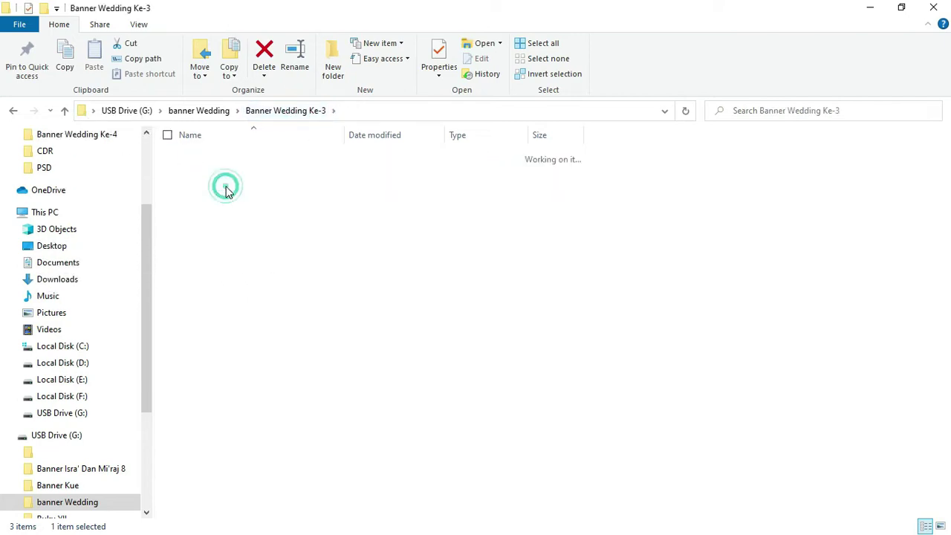
click(251, 156)
click(255, 184)
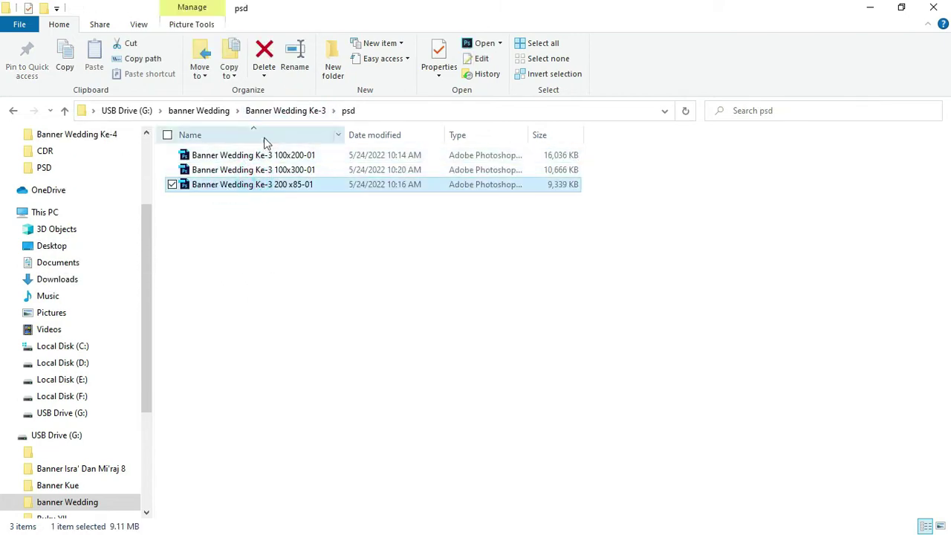
click(305, 110)
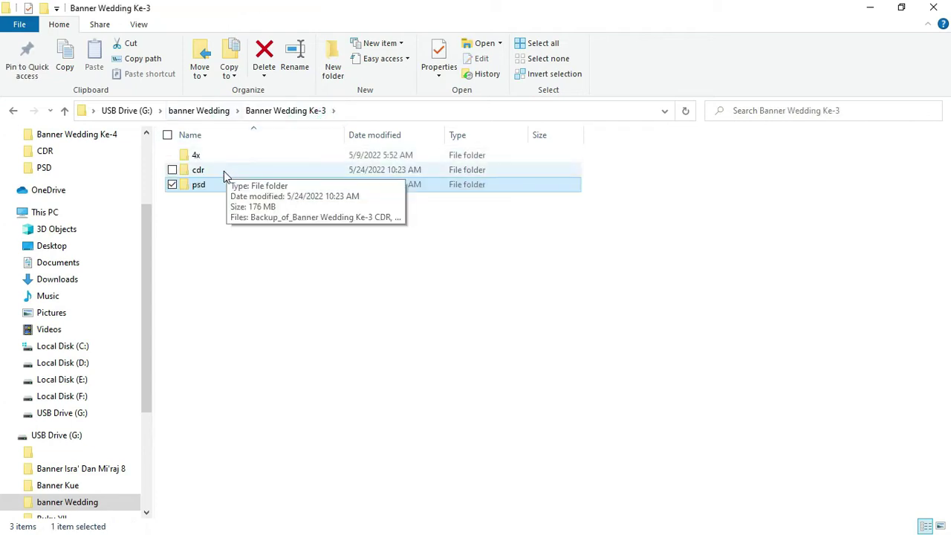
double_click(224, 171)
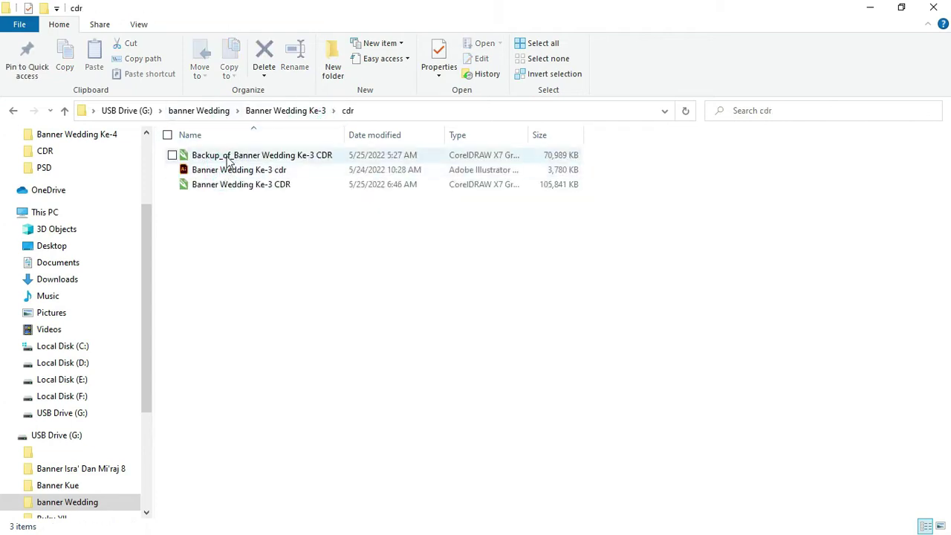
Step: Open the Banner Wedding Ke-3 CDR design in CorelDRAW X7
double_click(221, 185)
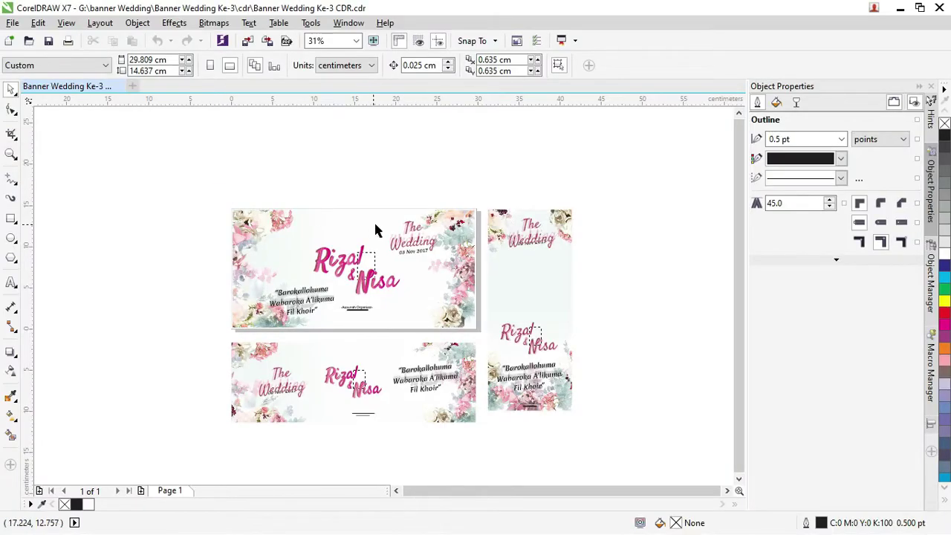
scroll(378, 221, up, 3)
scroll(389, 220, down, 3)
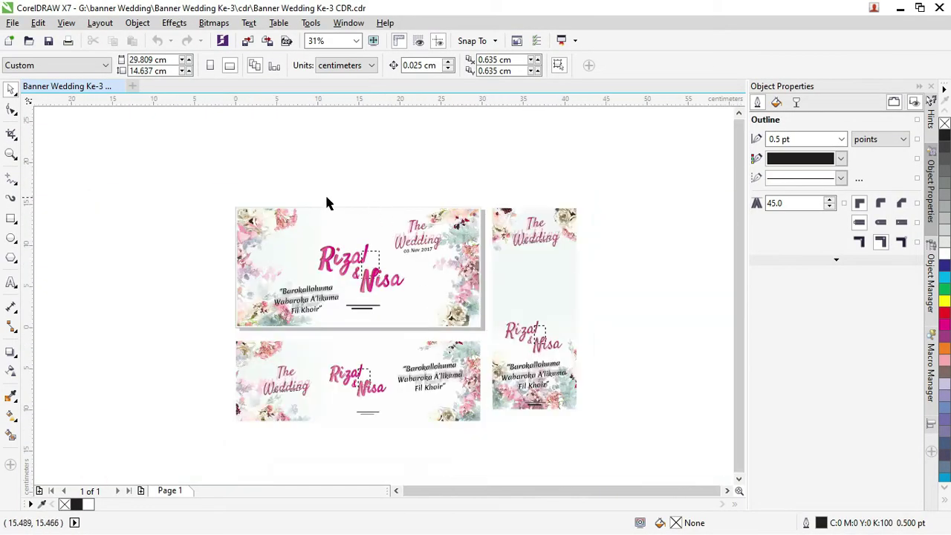
scroll(381, 219, down, 2)
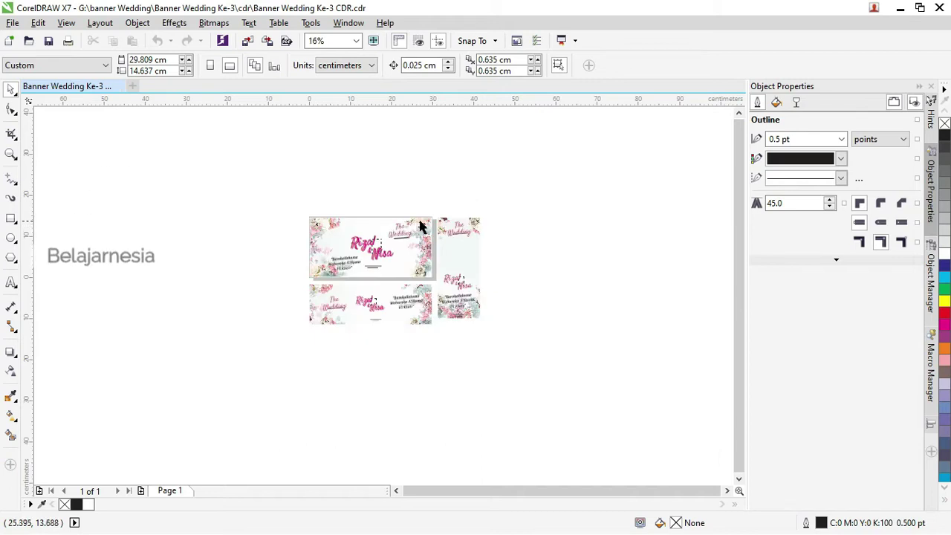
scroll(437, 216, up, 2)
Step: Move the tall banner and the long lower banner to the right of the landscape banner
drag(435, 202, 590, 436)
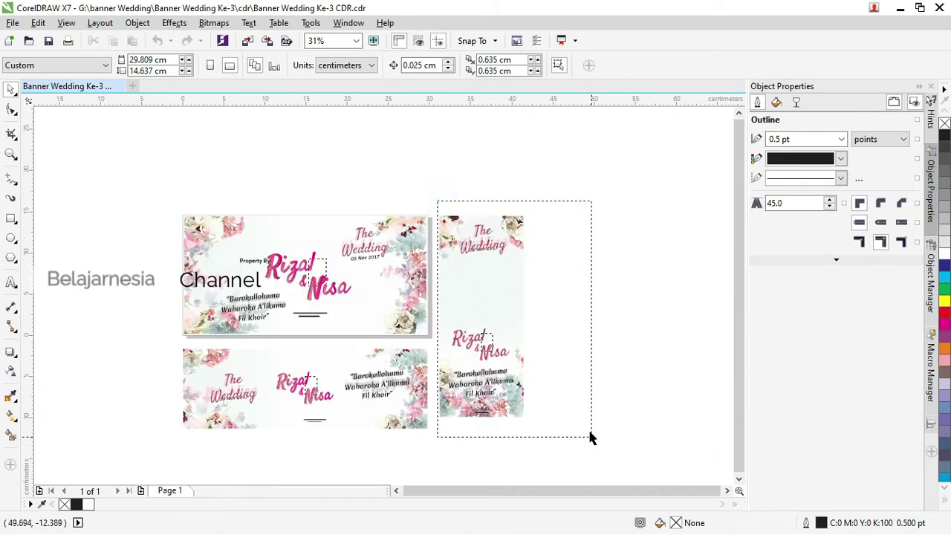
scroll(518, 255, down, 2)
drag(518, 255, 598, 253)
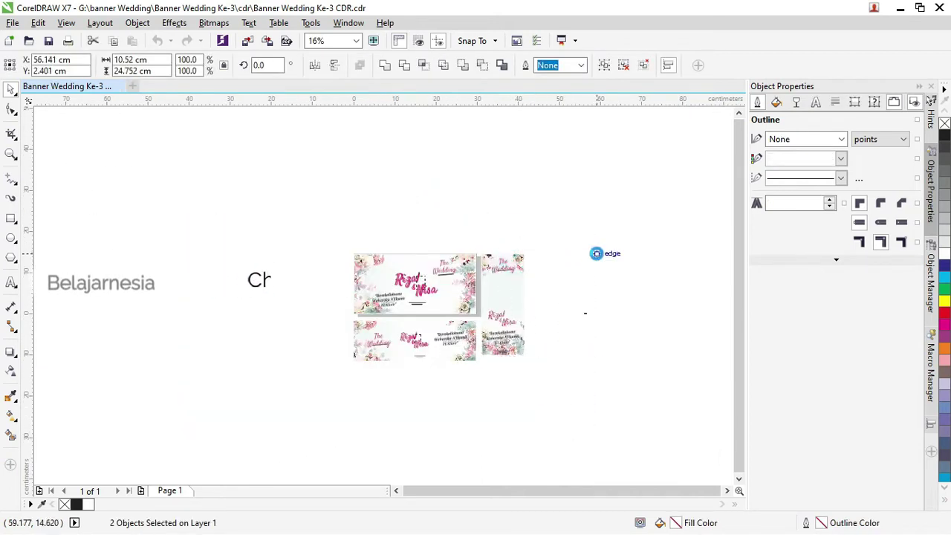
mouse_move(516, 386)
mouse_down()
mouse_move(358, 339)
mouse_move(336, 319)
mouse_up()
mouse_move(406, 329)
mouse_down()
mouse_move(631, 370)
mouse_move(621, 370)
mouse_up()
click(411, 292)
scroll(452, 268, up, 3)
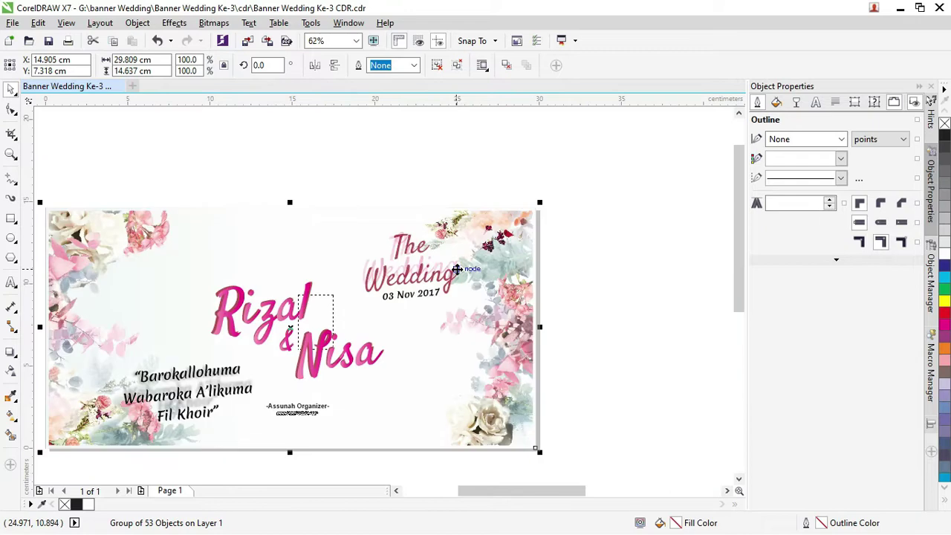
scroll(362, 227, down, 2)
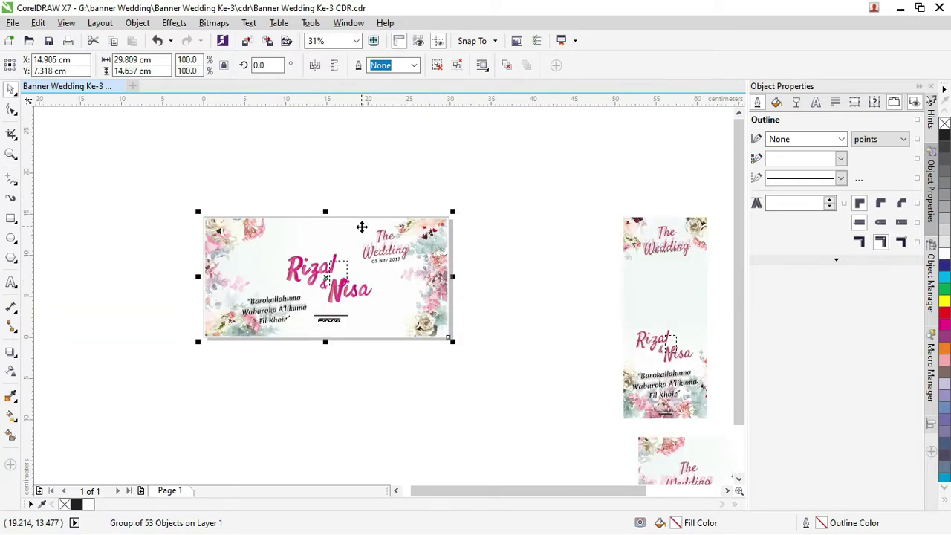
scroll(315, 213, down, 1)
scroll(327, 212, down, 1)
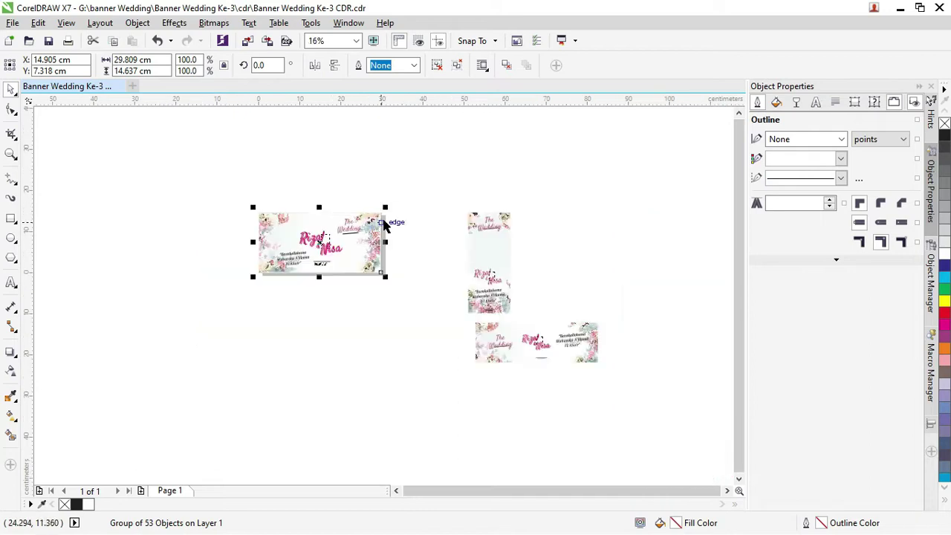
Step: Open the landscape banner's fill settings and cancel, leaving its fill unchanged
click(206, 170)
click(358, 257)
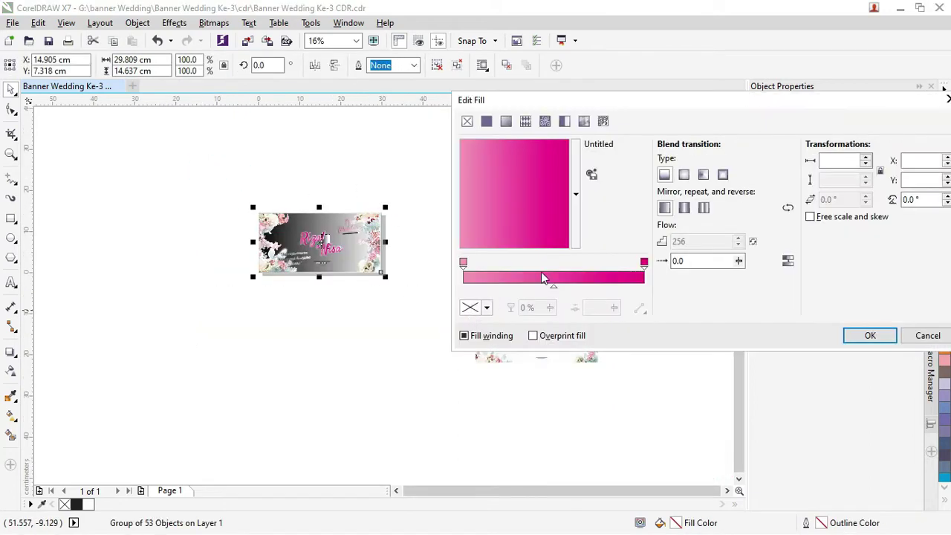
drag(714, 104, 535, 110)
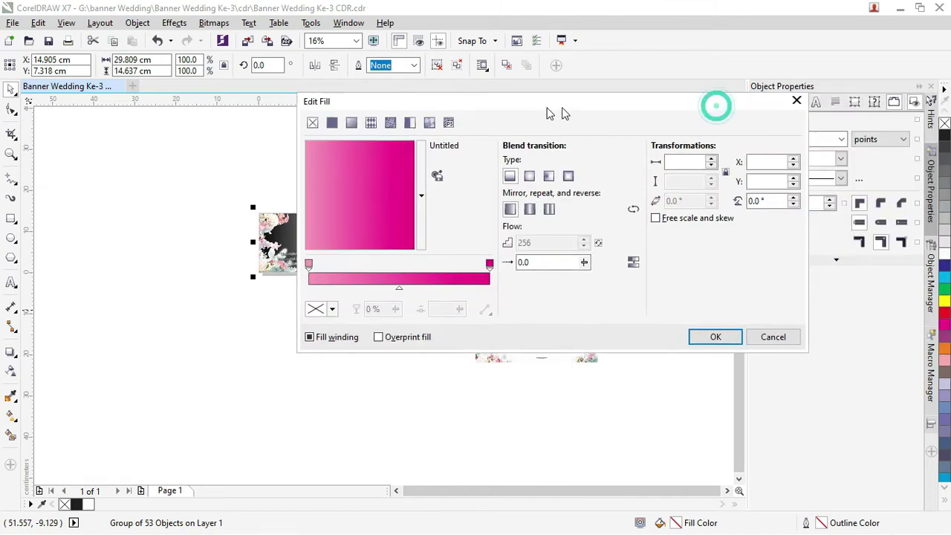
click(759, 334)
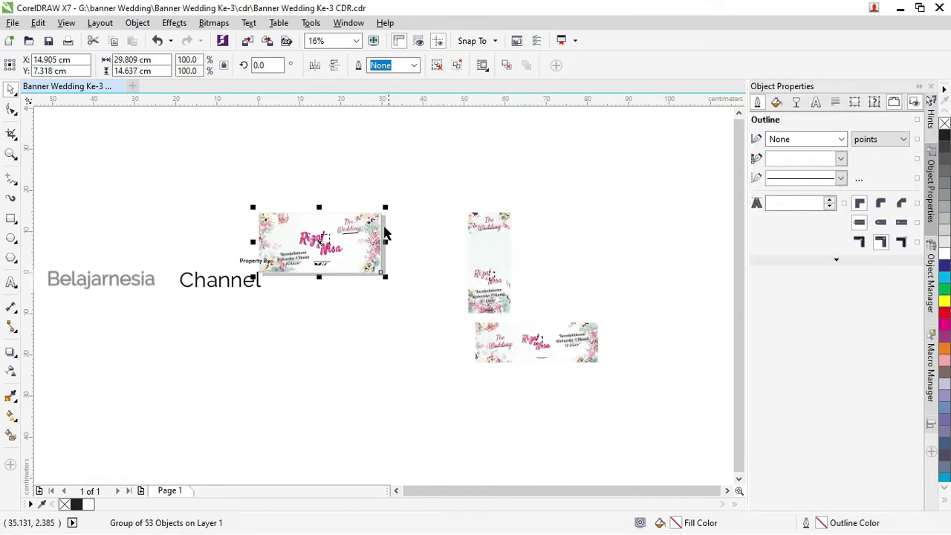
Step: Move the long banner to the upper left, overlapping the landscape banner
click(398, 191)
click(552, 210)
mouse_move(644, 379)
mouse_down()
mouse_move(468, 318)
mouse_move(279, 227)
mouse_move(227, 183)
mouse_up()
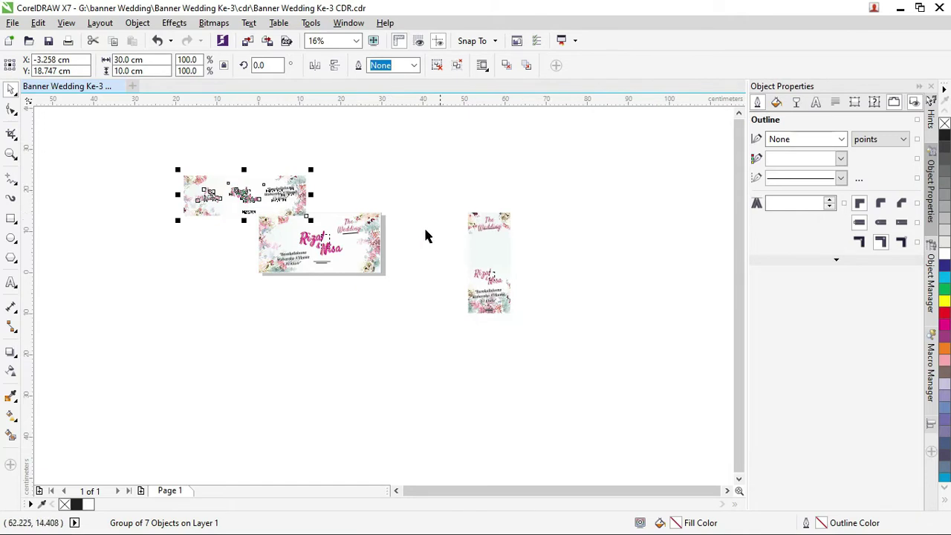
scroll(437, 285, down, 2)
Step: Move the other banners off the page, place the tall banner on it, and zoom in
mouse_move(303, 244)
mouse_down()
mouse_move(435, 298)
mouse_move(554, 307)
mouse_up()
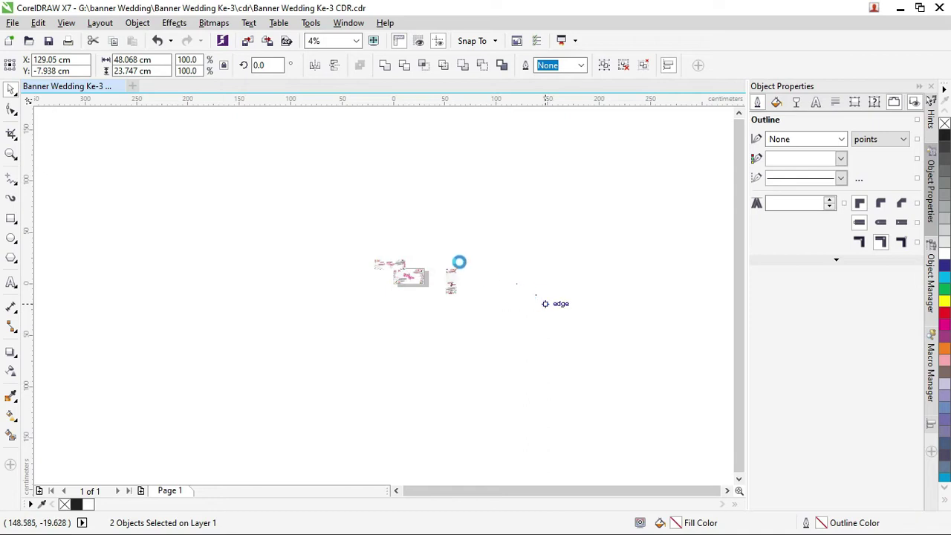
drag(488, 327, 488, 327)
drag(451, 282, 412, 283)
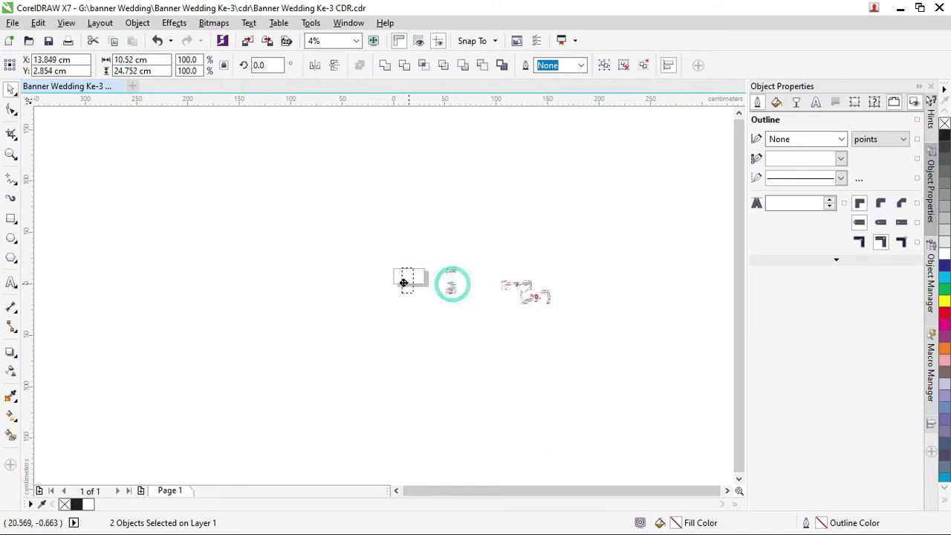
key(z)
drag(372, 246, 469, 323)
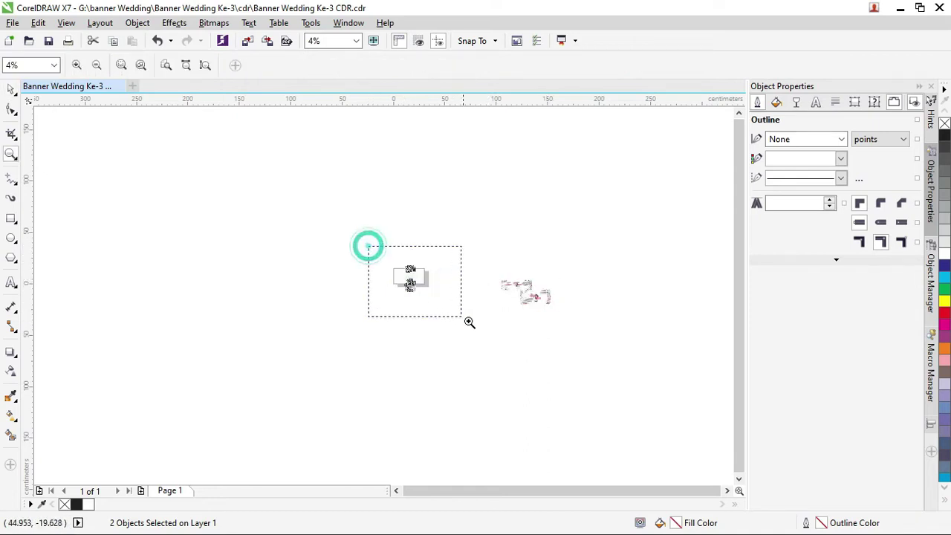
mouse_move(267, 177)
mouse_down()
mouse_move(413, 316)
mouse_move(465, 346)
mouse_up()
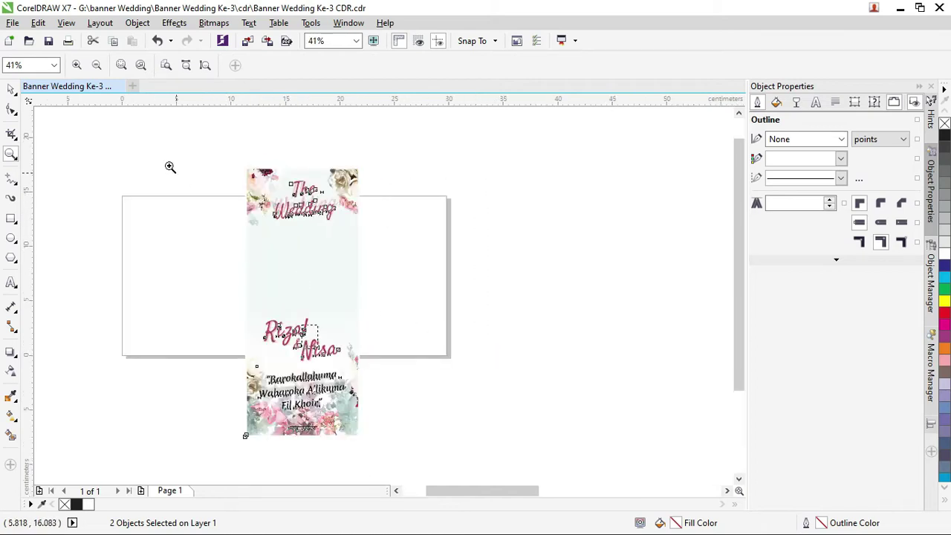
drag(170, 167, 556, 380)
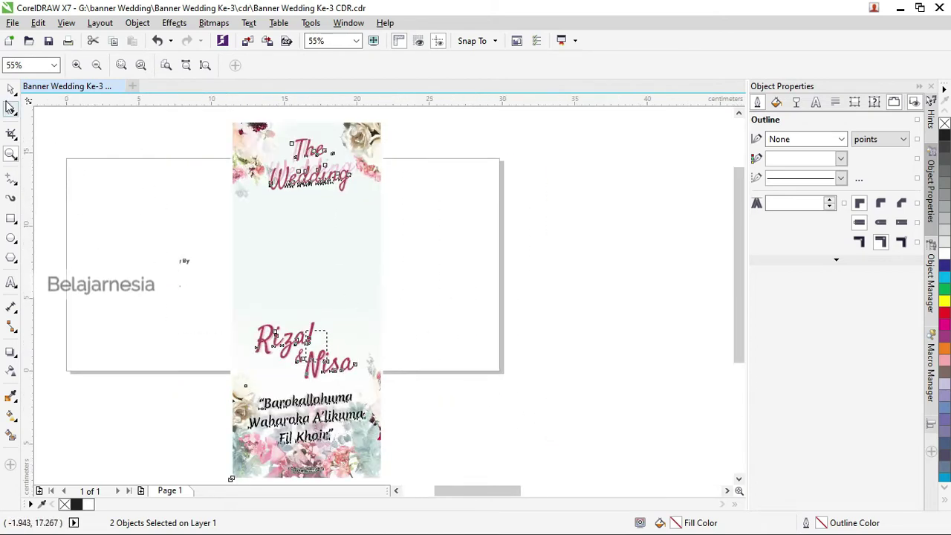
click(11, 89)
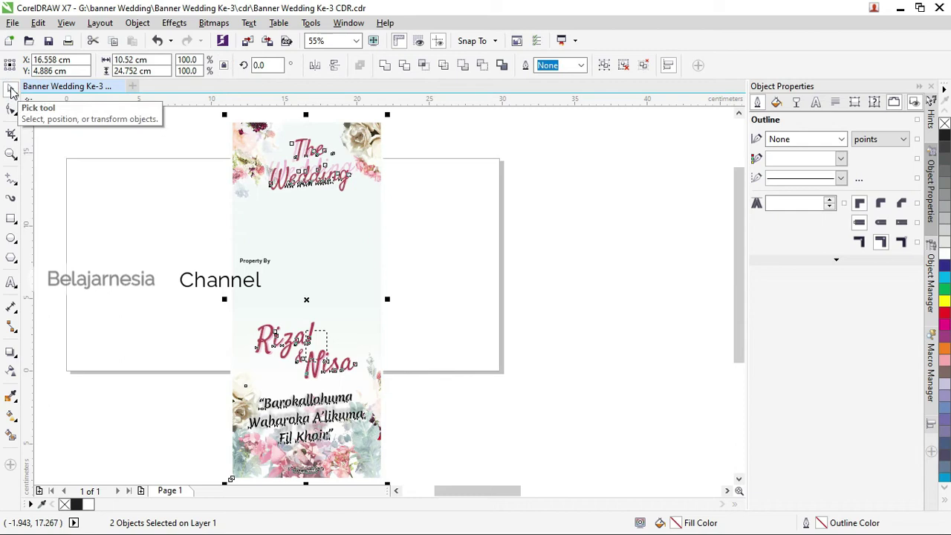
Step: Ungroup the tall banner into separate objects and select its background image
click(483, 221)
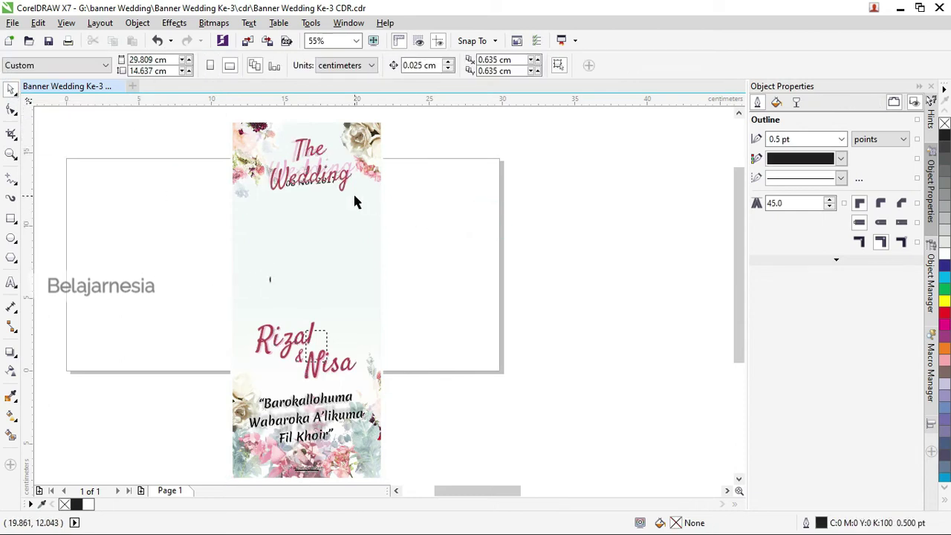
scroll(353, 201, down, 2)
click(357, 171)
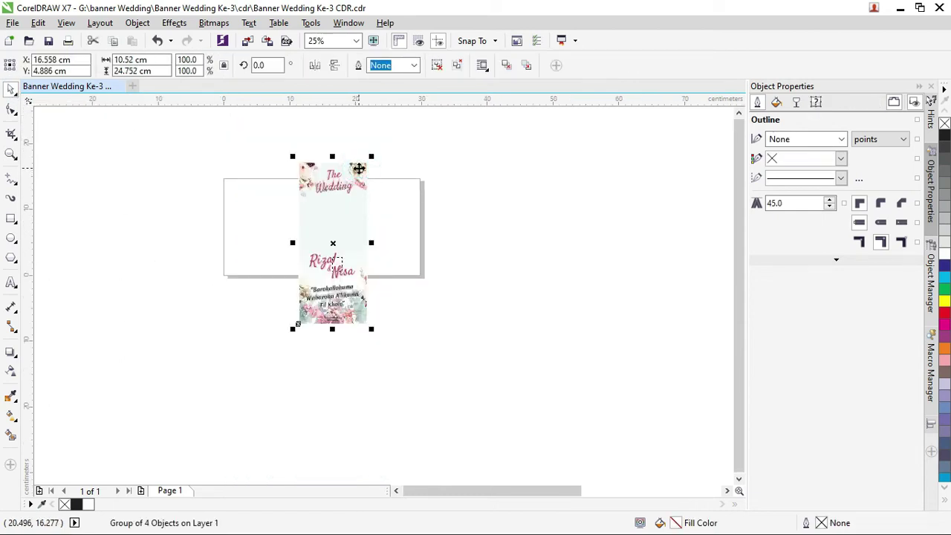
right_click(359, 168)
click(422, 224)
click(430, 199)
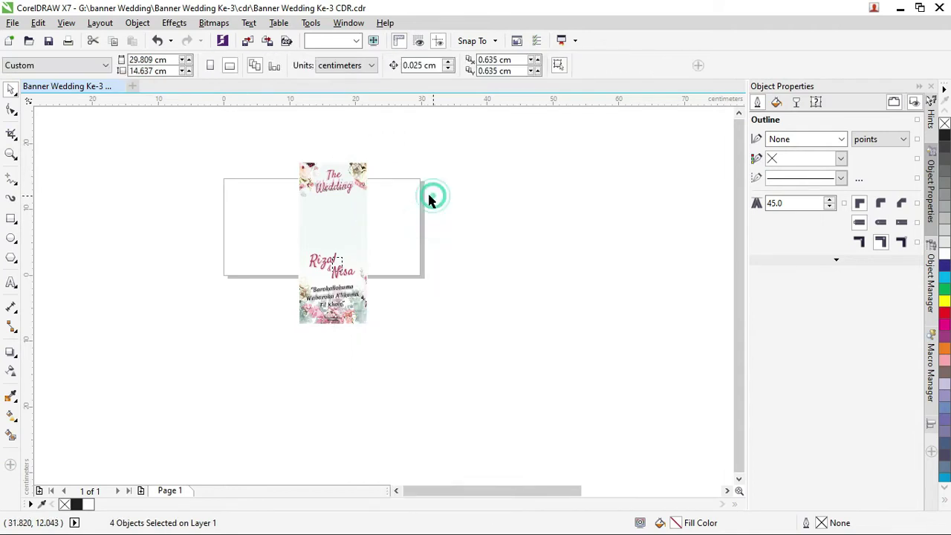
click(365, 171)
Step: PowerClip the floral group inside the right-hand tall rectangle, hiding the overhanging flowers
drag(365, 171, 439, 162)
scroll(435, 176, up, 1)
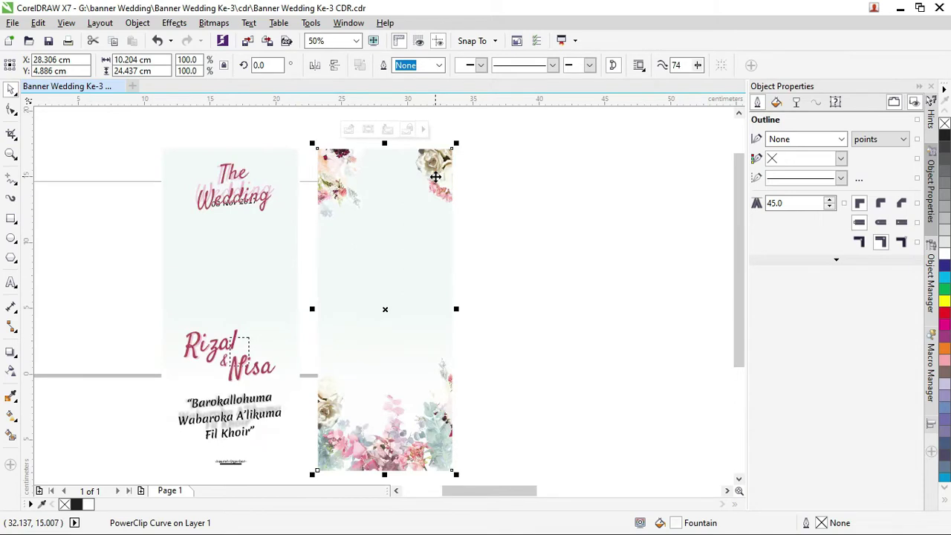
right_click(435, 176)
click(484, 154)
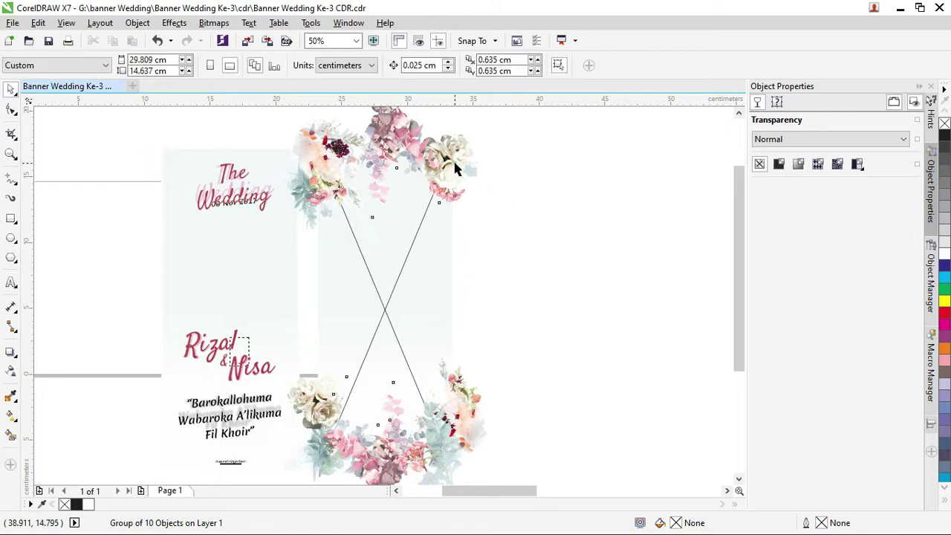
scroll(455, 162, up, 1)
scroll(455, 162, up, 1)
scroll(455, 163, up, 2)
scroll(455, 162, down, 2)
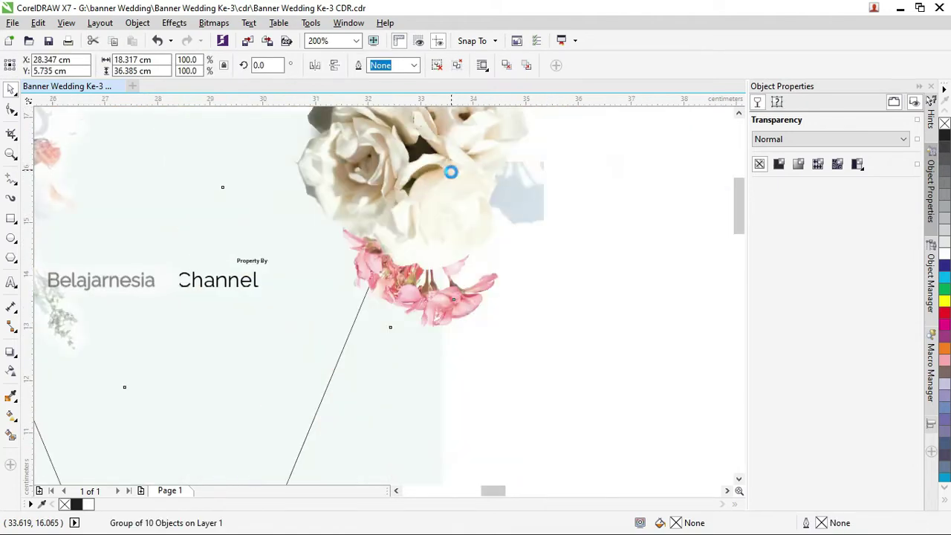
scroll(451, 170, down, 2)
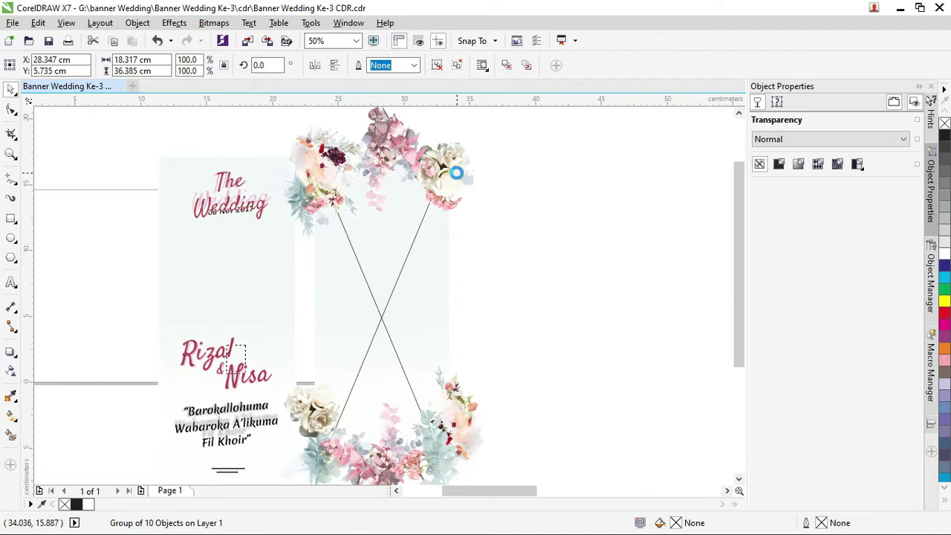
click(486, 173)
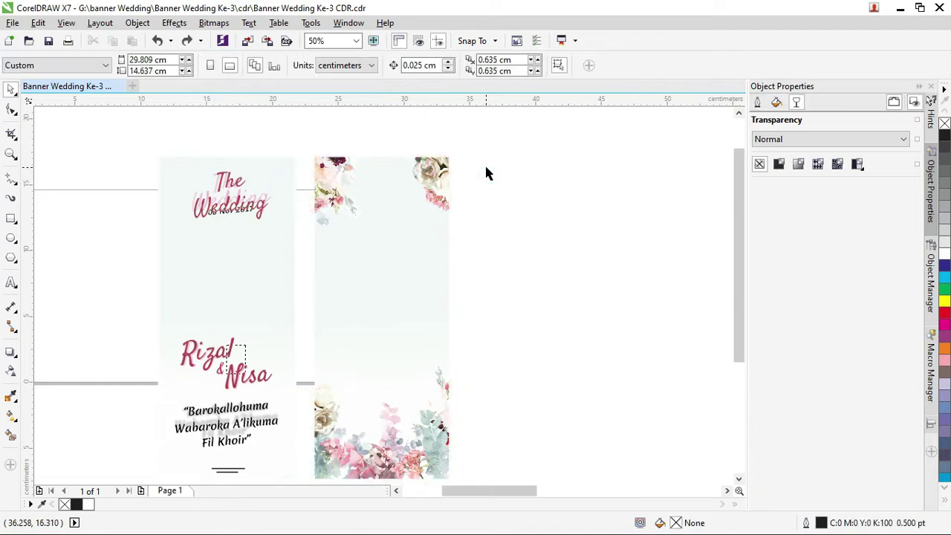
Step: Ungroup all objects in the left panel's text group
click(441, 171)
click(523, 193)
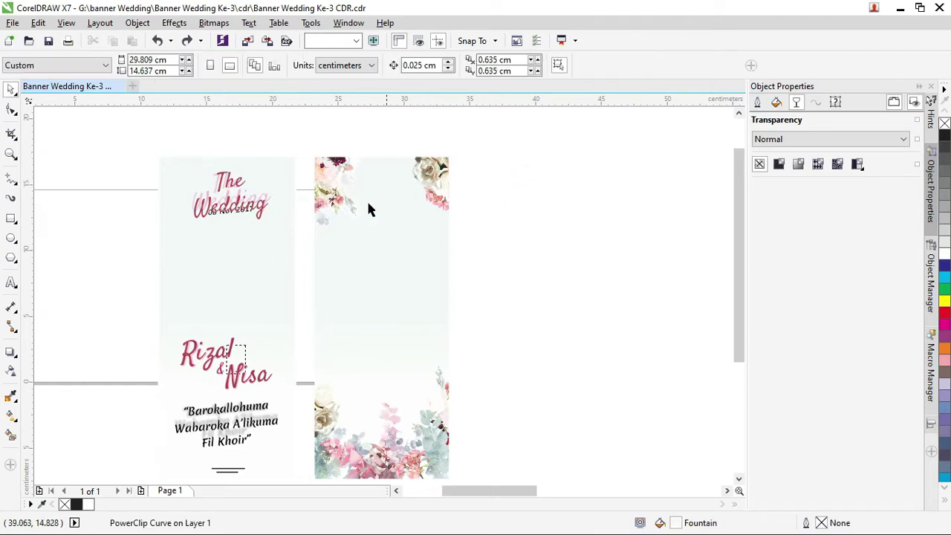
click(260, 209)
right_click(260, 207)
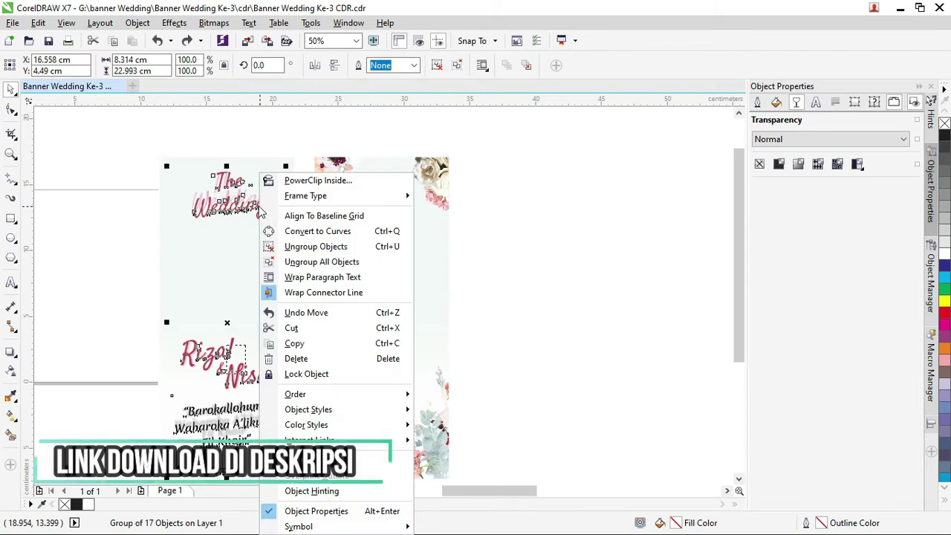
click(341, 260)
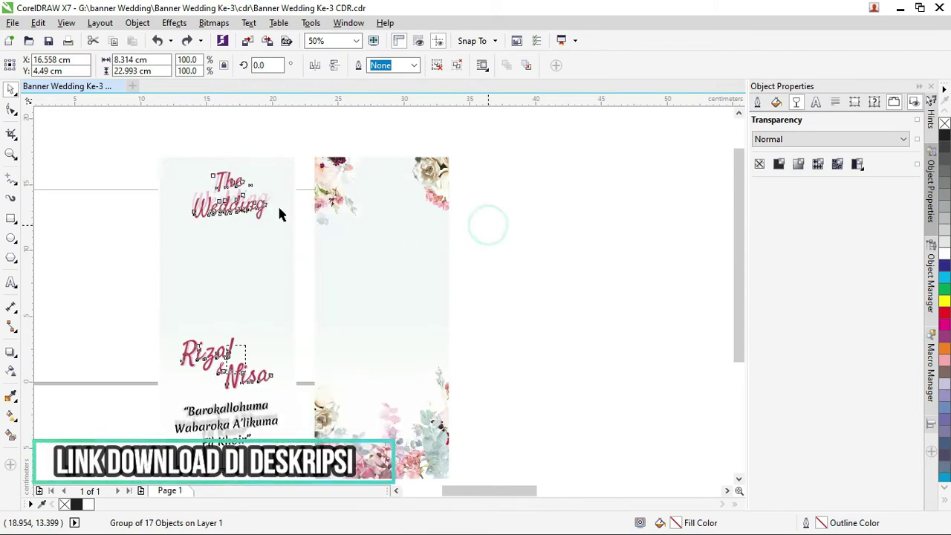
Step: Ungroup The Wedding title and move its faded pink copy to the right
click(233, 181)
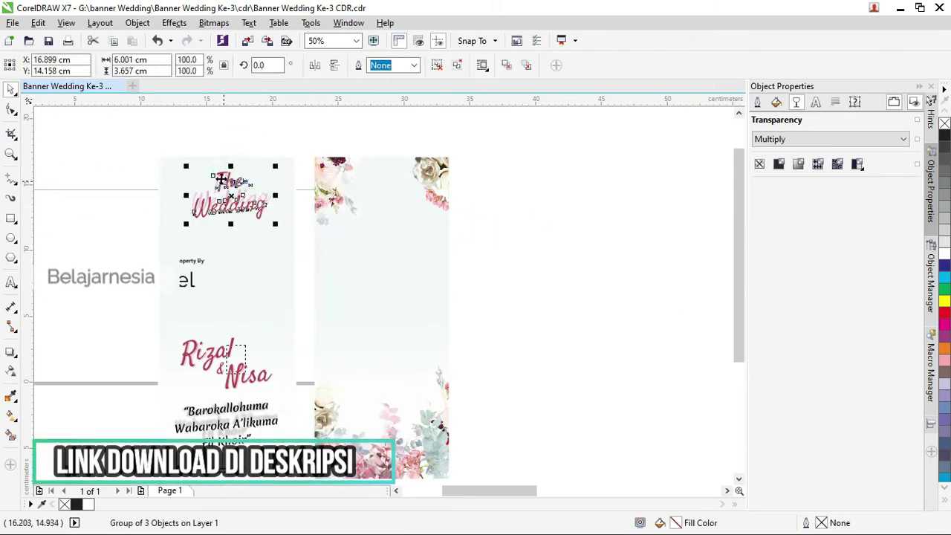
scroll(235, 185, up, 2)
right_click(236, 189)
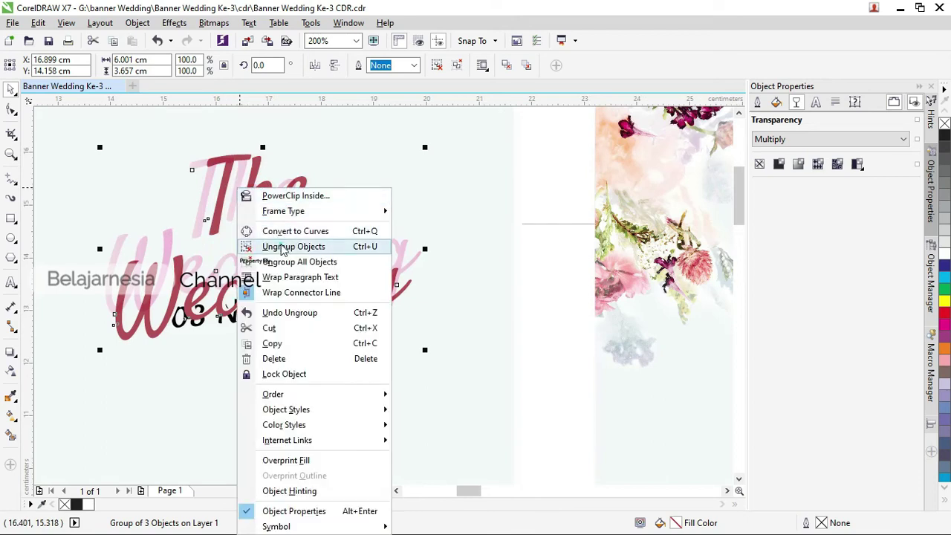
click(279, 245)
right_click(280, 200)
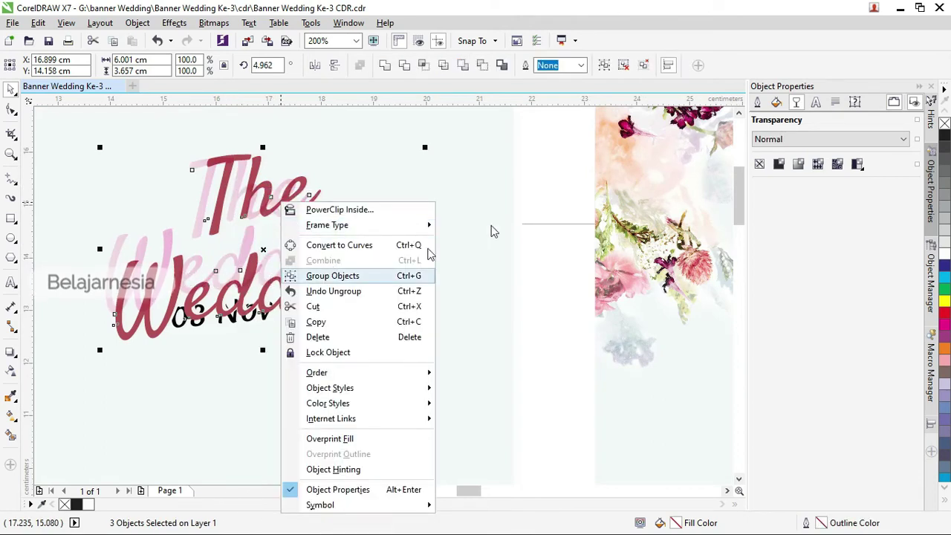
click(558, 205)
click(295, 191)
mouse_move(295, 192)
mouse_down()
mouse_move(273, 194)
mouse_move(446, 195)
mouse_up()
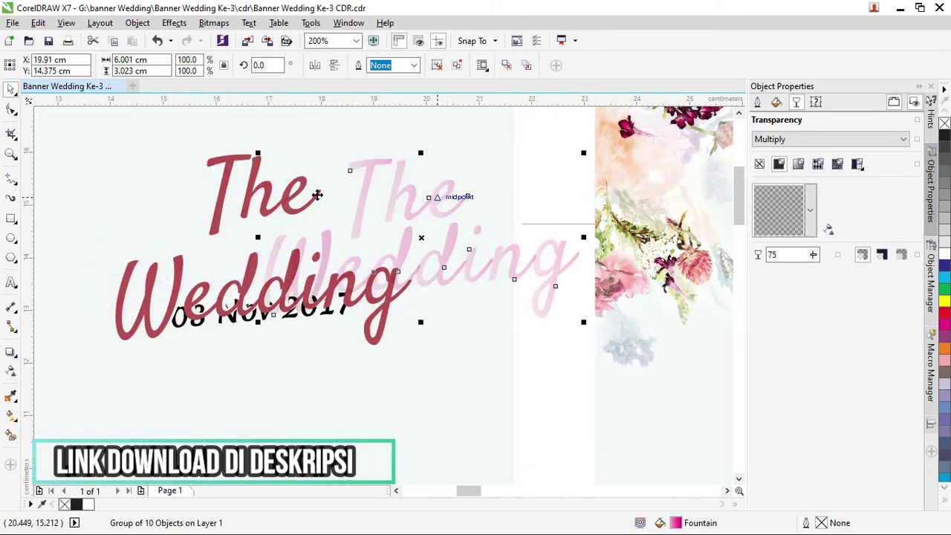
click(292, 188)
Step: Select the red title text and the Rizal & Nisa names, undoing a trial move of Rizal
mouse_move(208, 191)
mouse_down()
mouse_move(305, 223)
mouse_move(414, 297)
mouse_up()
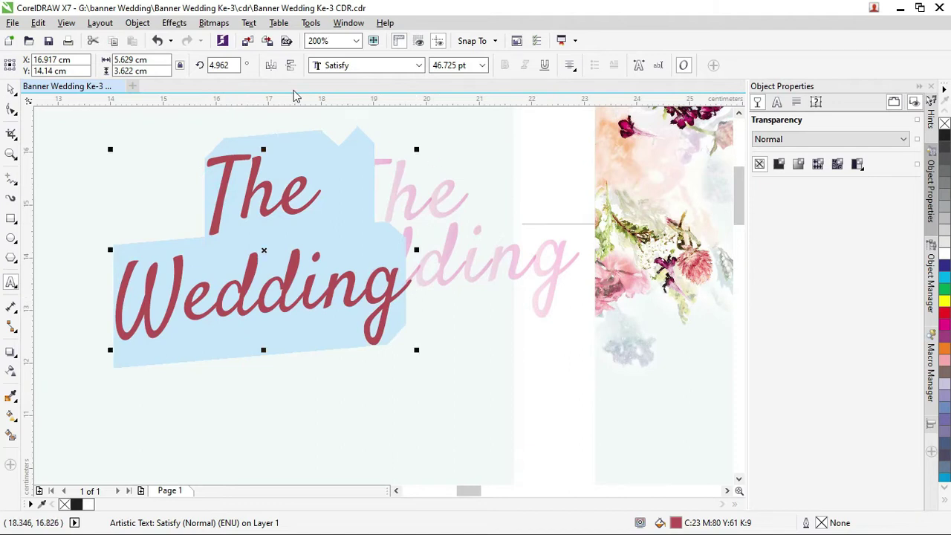
click(12, 89)
click(453, 162)
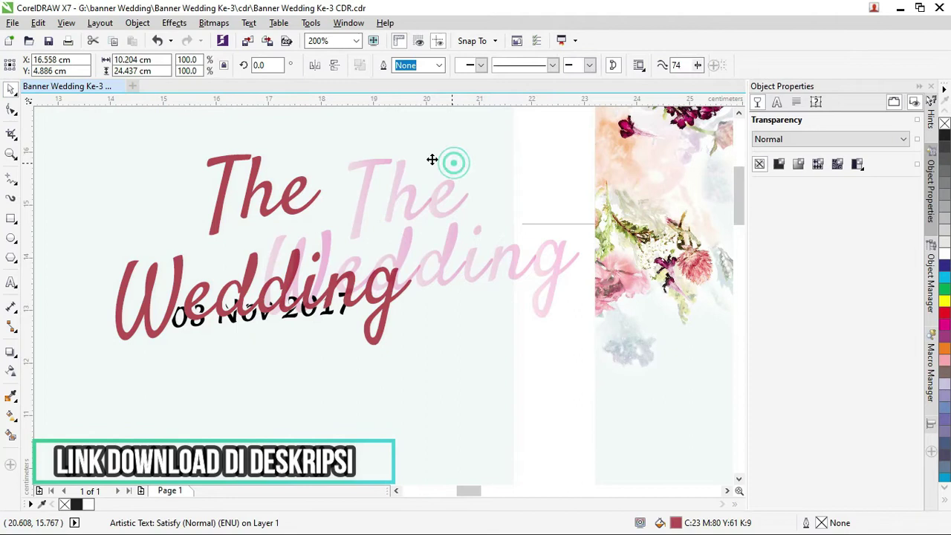
scroll(386, 148, down, 3)
click(303, 325)
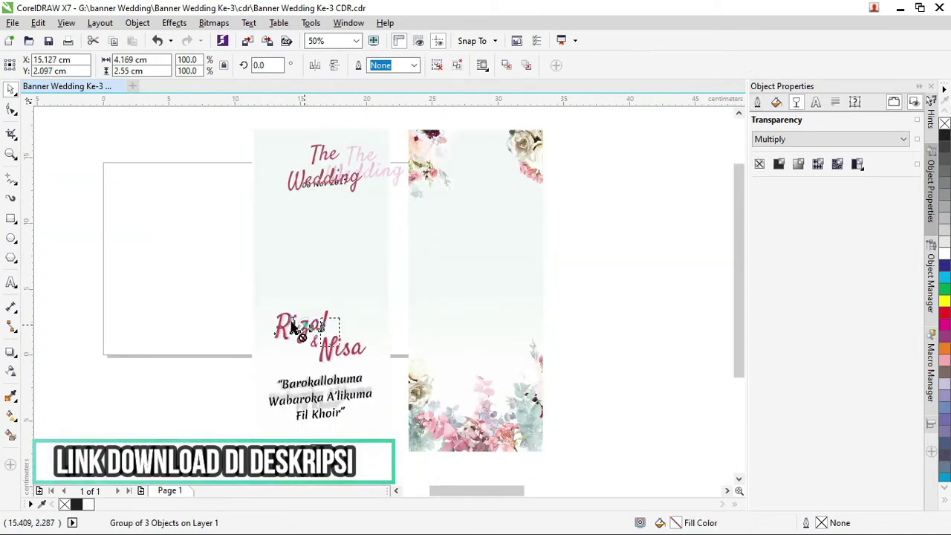
drag(292, 326, 231, 309)
key(ctrl+z)
Step: Ungroup the quote text group into separate objects
click(312, 388)
scroll(312, 387, up, 1)
scroll(312, 386, up, 1)
right_click(312, 388)
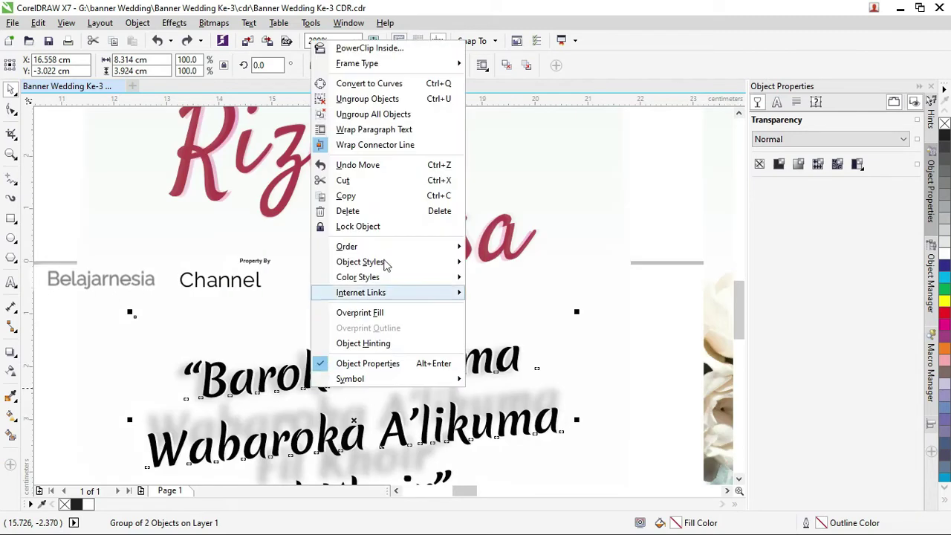
click(340, 99)
scroll(367, 180, down, 1)
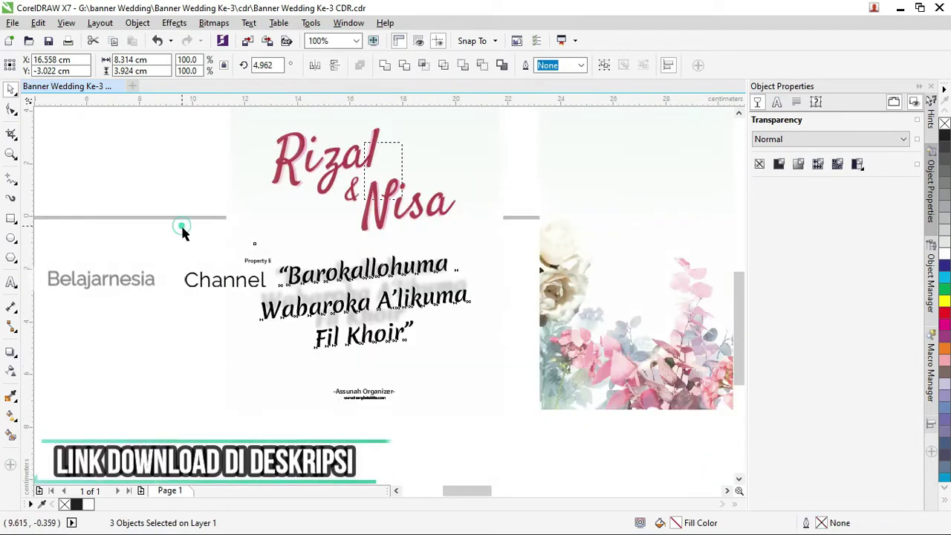
Step: Keep the Barokallohuma quote in Merienda One and check the Assunah Organizer credit text
click(325, 275)
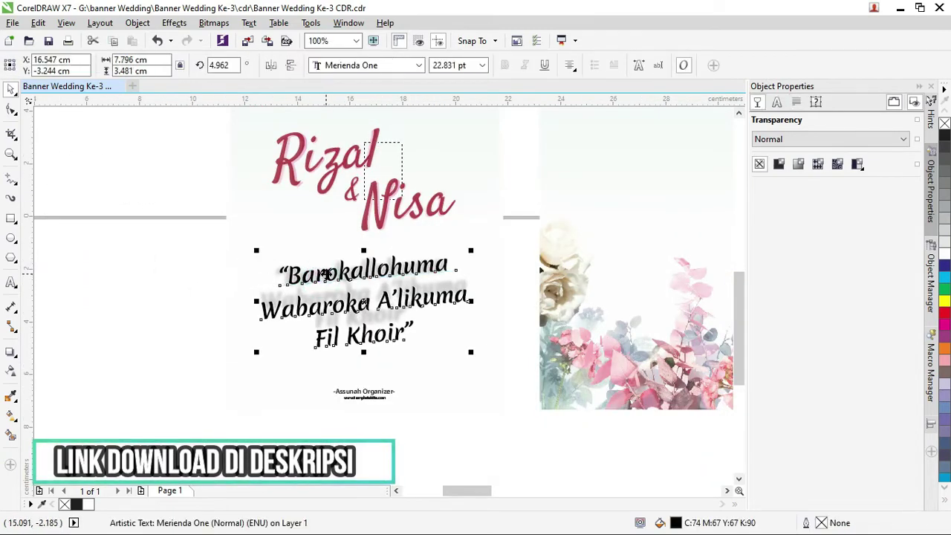
double_click(324, 279)
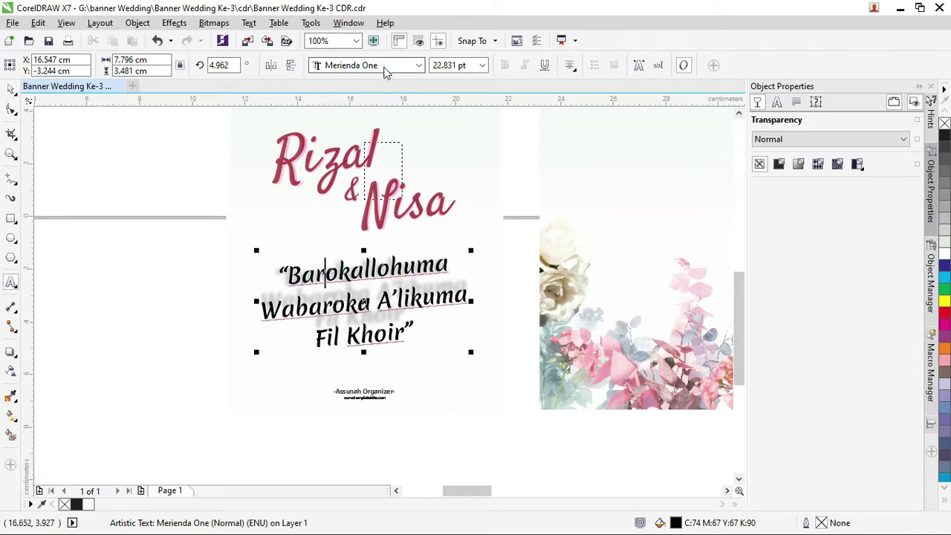
click(386, 66)
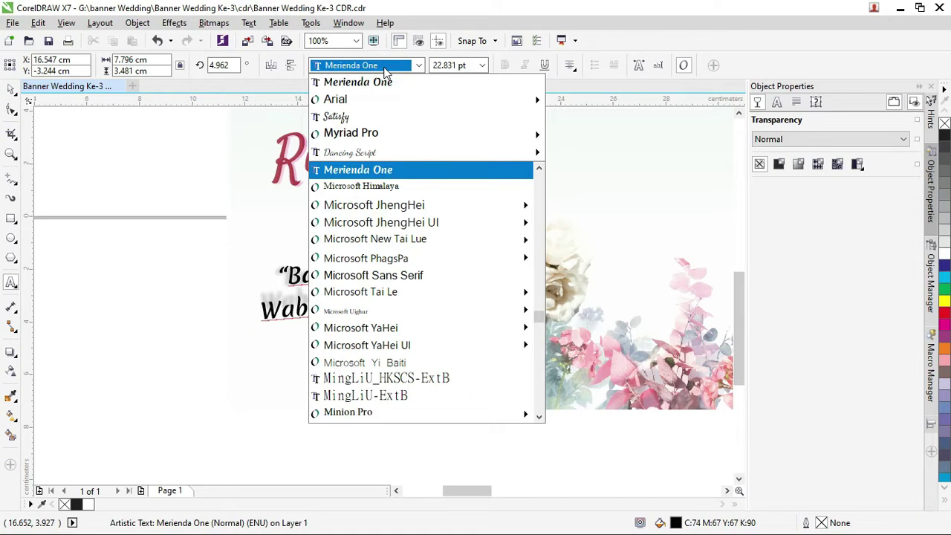
click(386, 67)
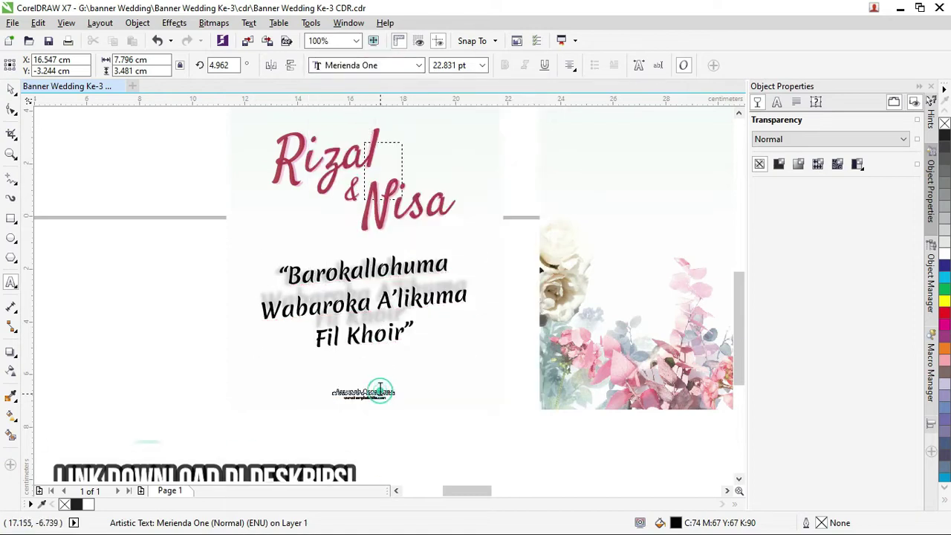
click(380, 392)
scroll(379, 393, up, 5)
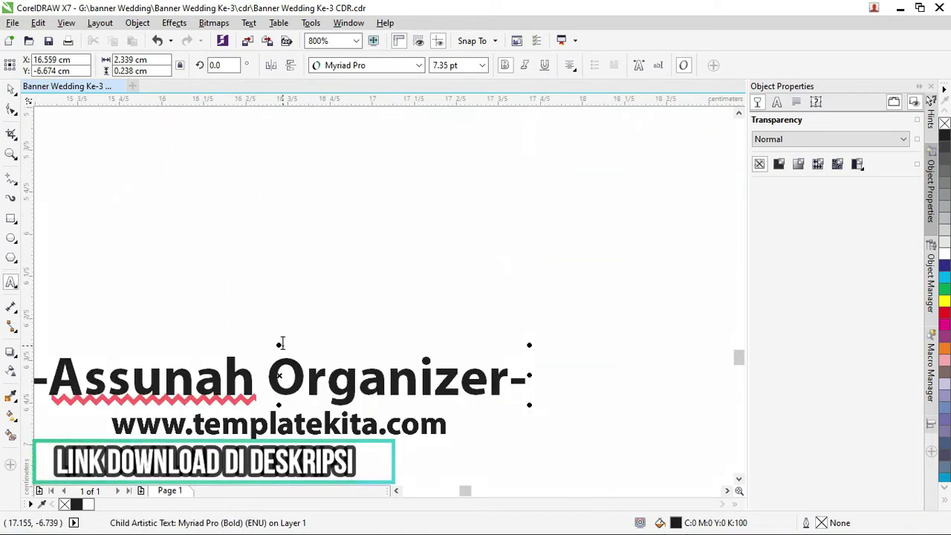
scroll(286, 342, down, 4)
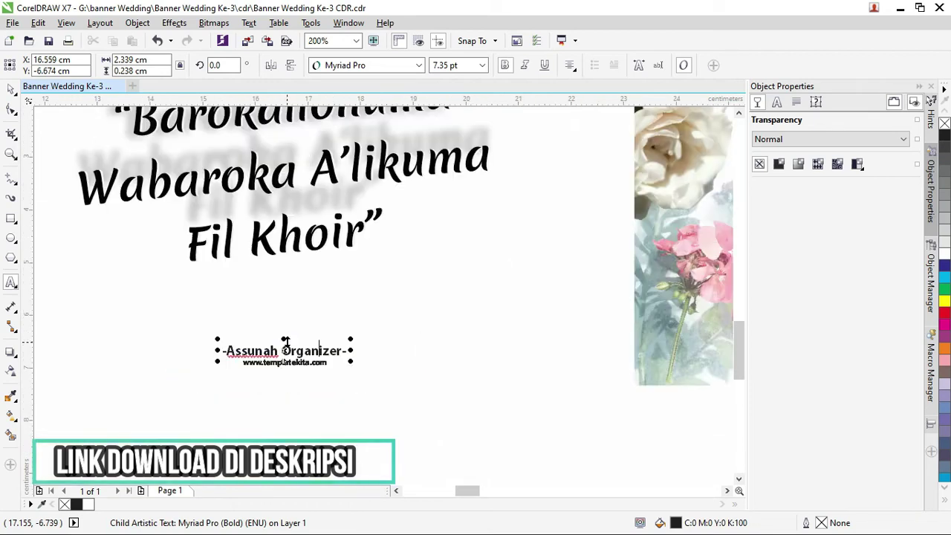
scroll(285, 342, down, 3)
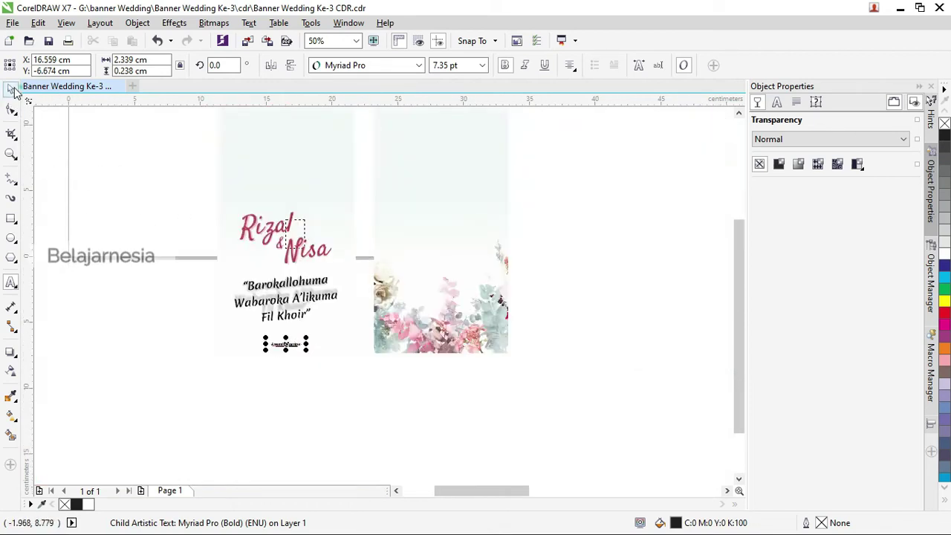
scroll(121, 213, down, 1)
Step: Line the flower panel up over the text panel and zoom to frame the finished banner
click(388, 183)
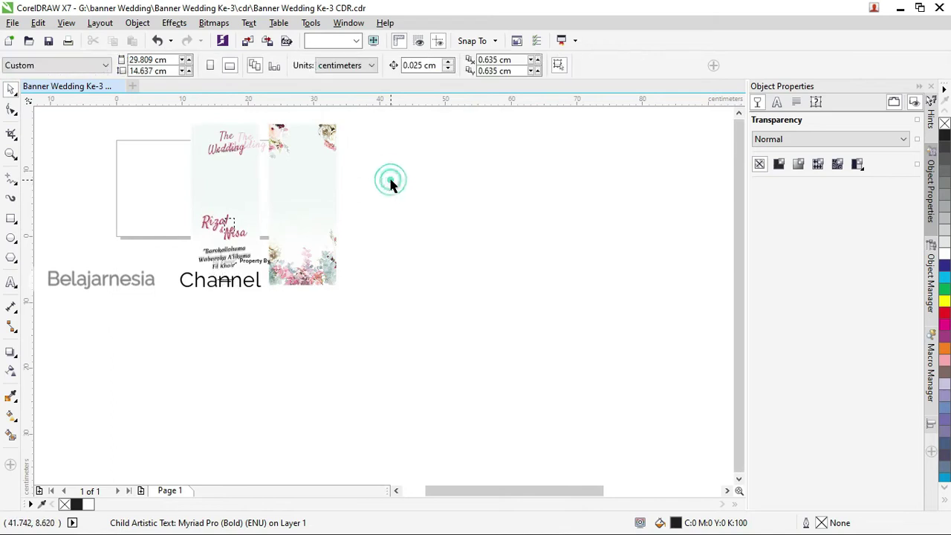
key(Tab)
key(Tab)
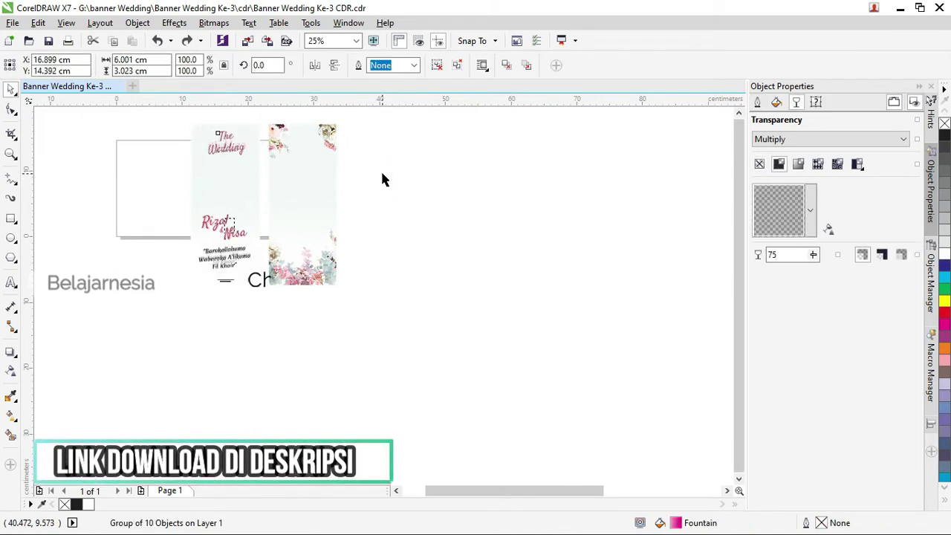
key(Tab)
key(ctrl+z)
key(Tab)
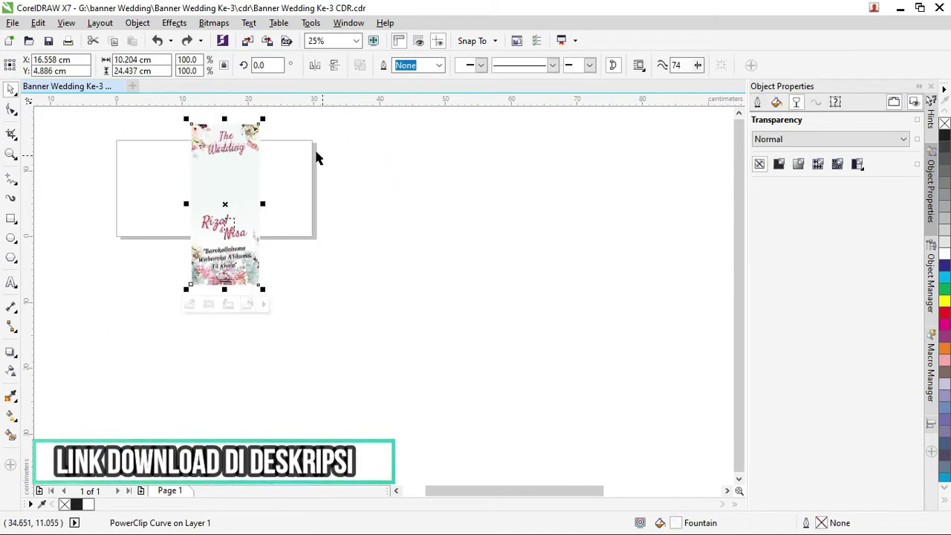
click(315, 154)
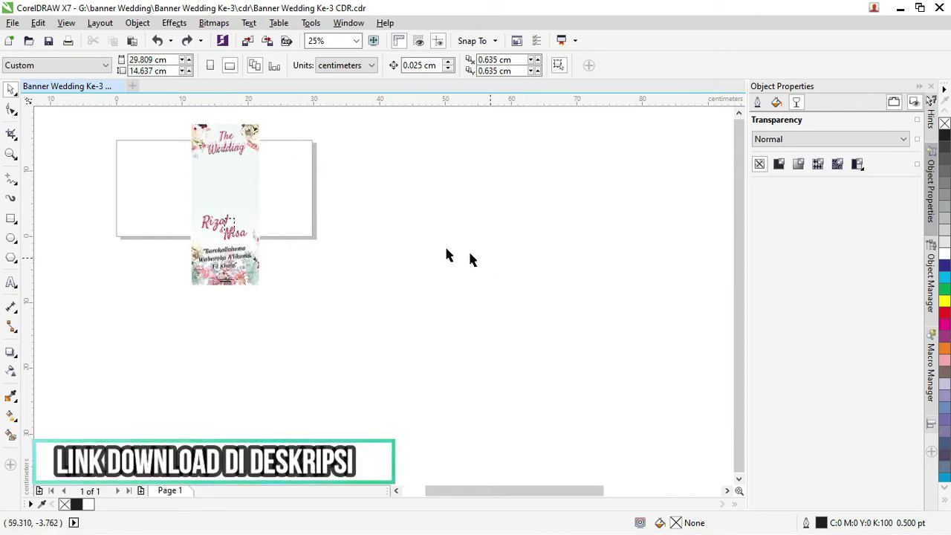
key(z)
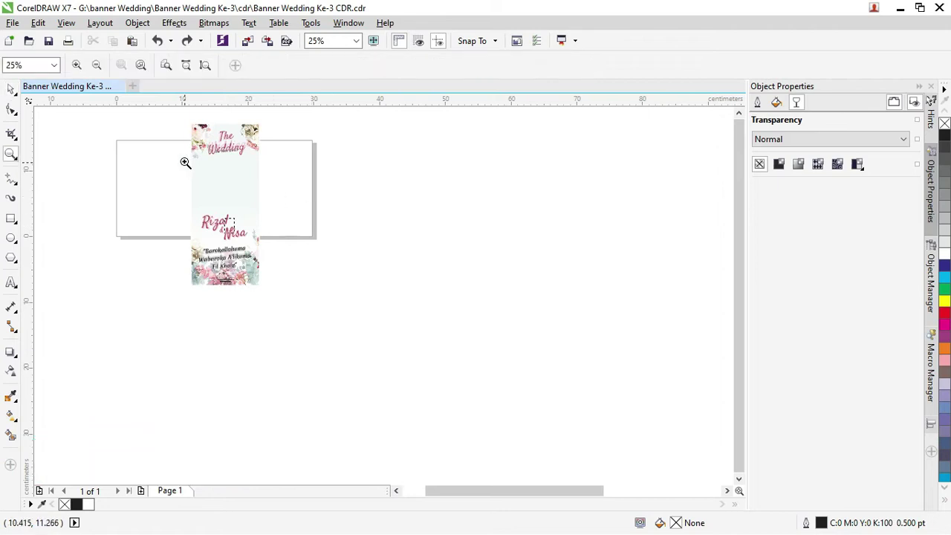
drag(270, 292, 168, 112)
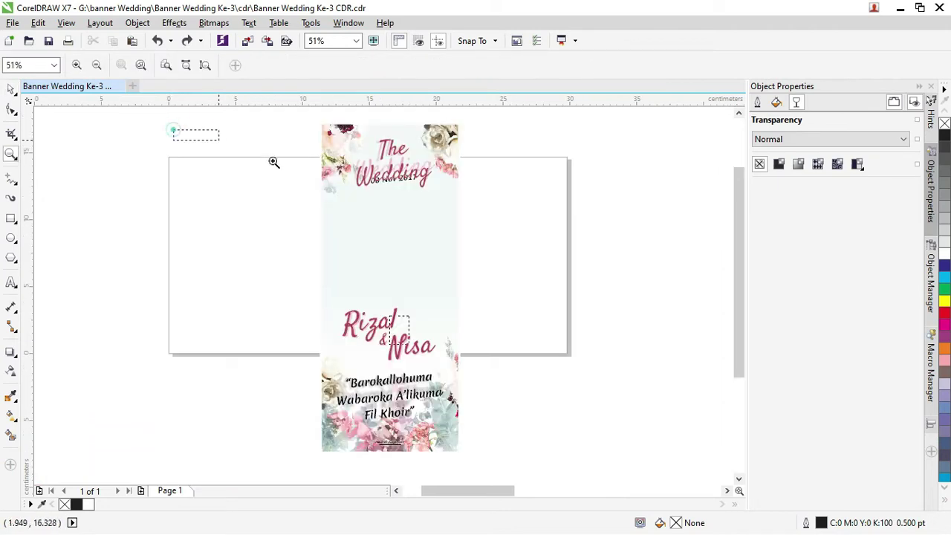
click(11, 89)
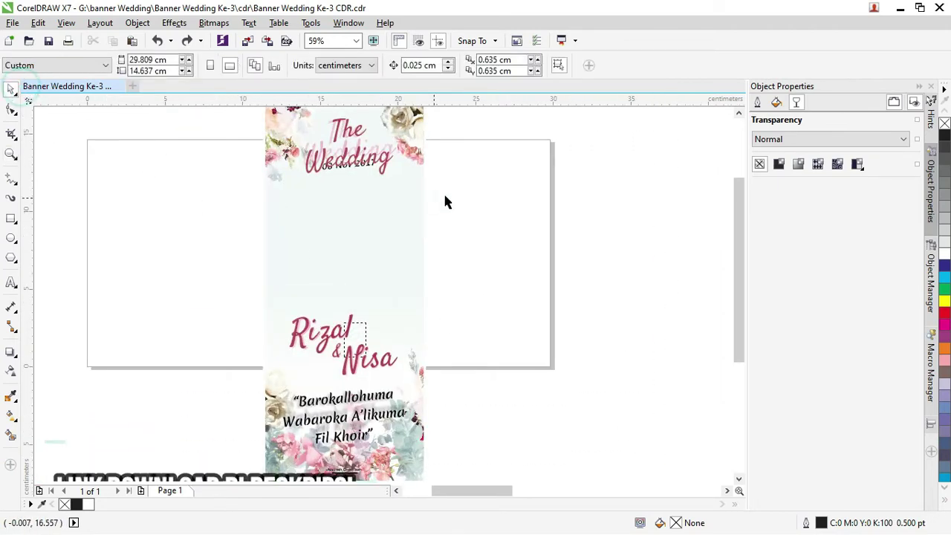
Step: Show the project folder as Large icons and drag the couple photo onto the CorelDRAW canvas
key(alt+Tab)
click(447, 199)
right_click(272, 231)
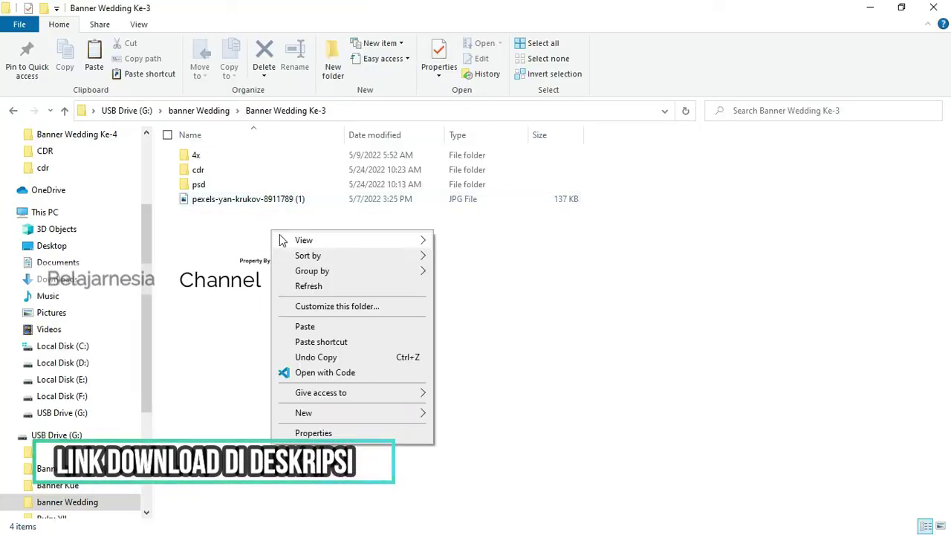
click(475, 256)
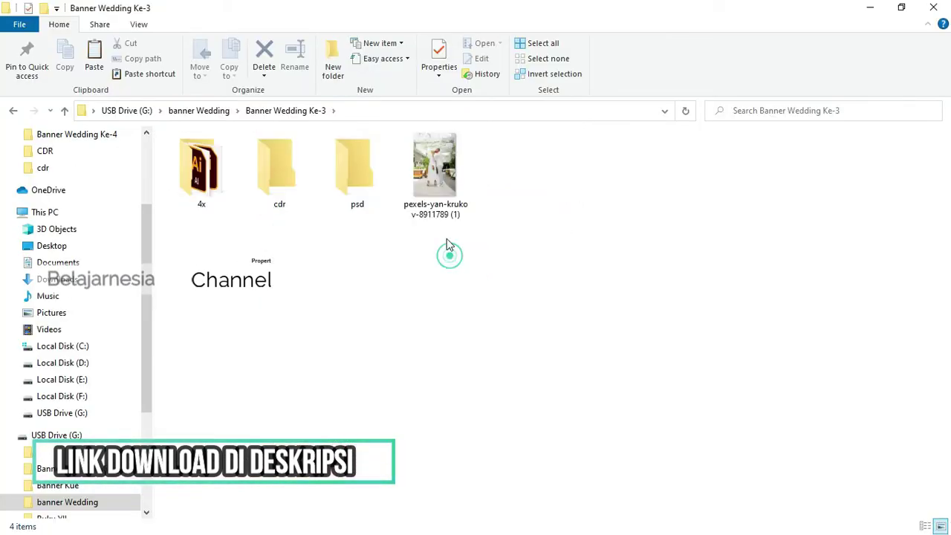
key(alt+Tab)
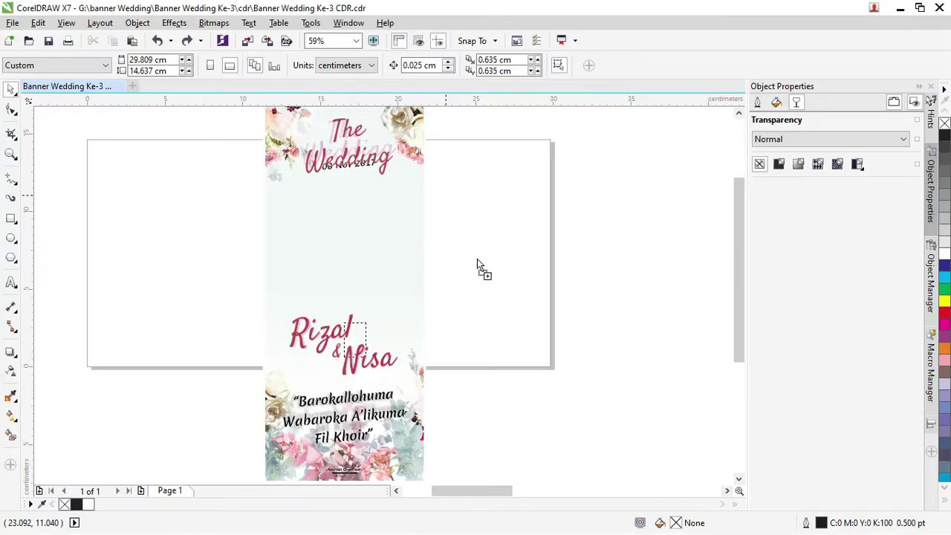
mouse_move(477, 259)
mouse_down()
mouse_move(482, 270)
mouse_move(377, 288)
mouse_up()
Step: Move the photo aside, duplicate the banner, and extract and delete the copy's floral contents
drag(493, 226, 550, 239)
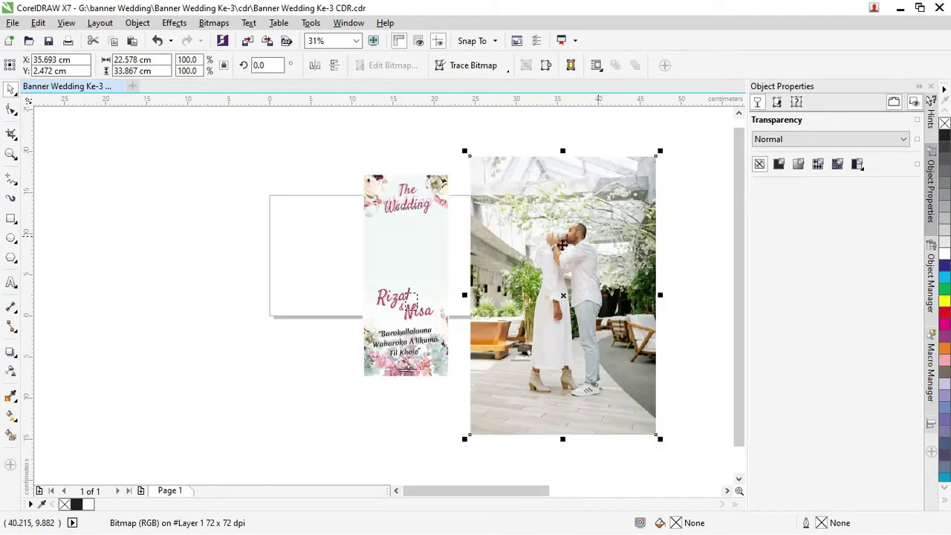
click(419, 249)
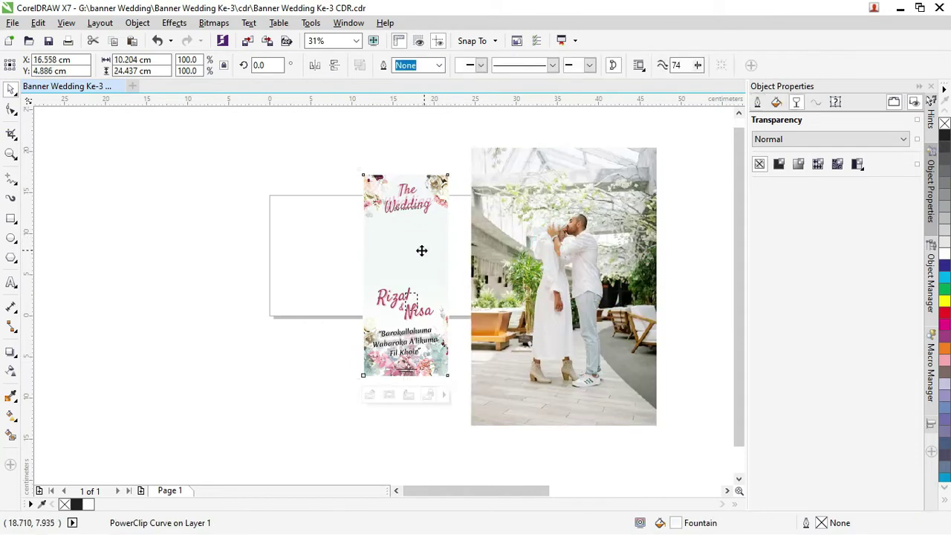
drag(393, 257, 249, 245)
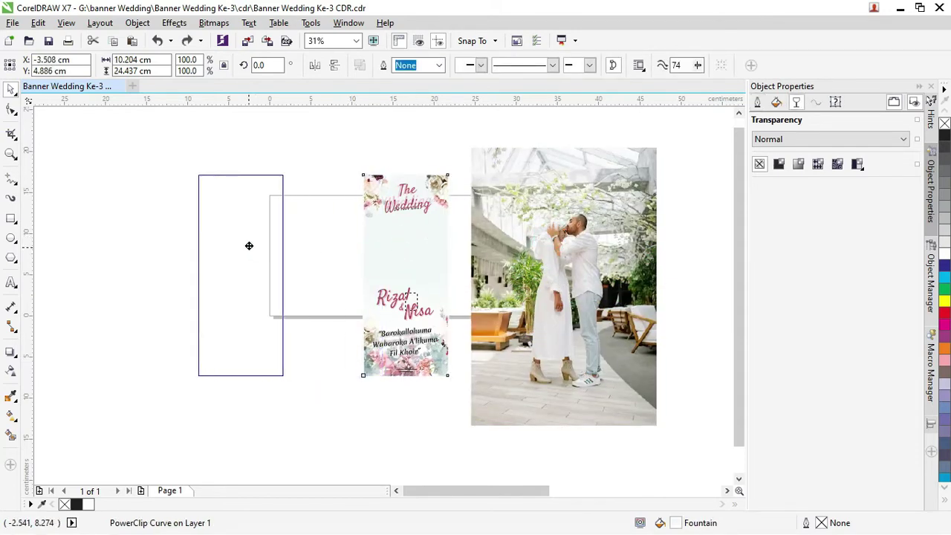
right_click(250, 245)
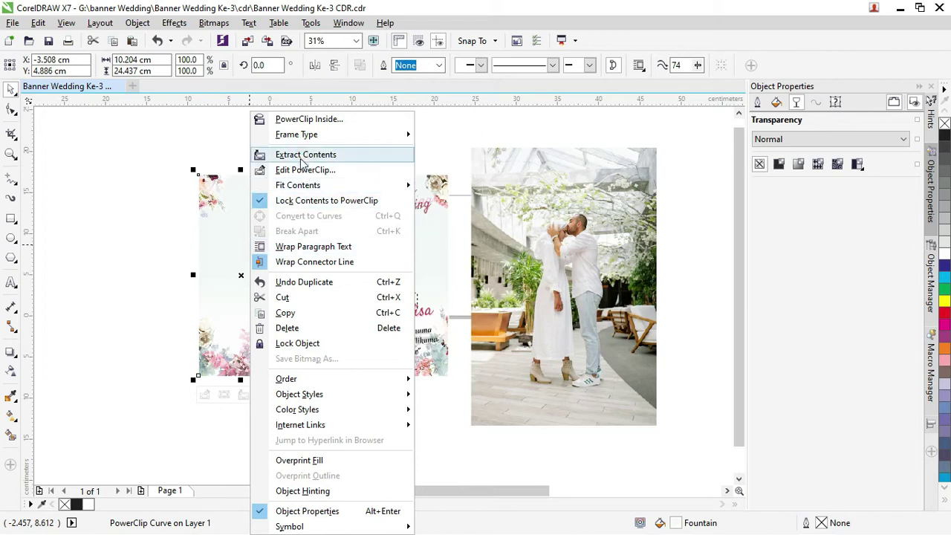
click(327, 155)
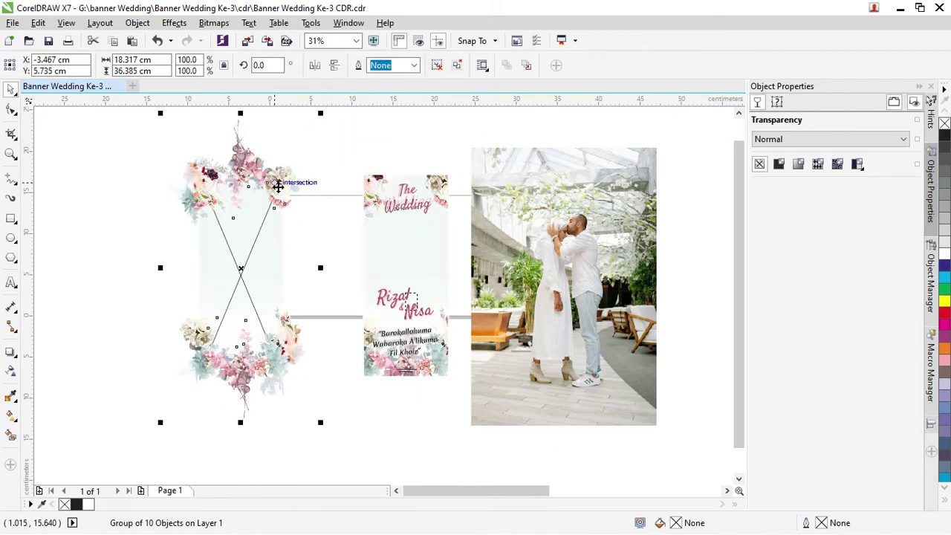
key(Delete)
Step: Turn the empty frame into a plain rectangle and move it over the photo's centre
key(F10)
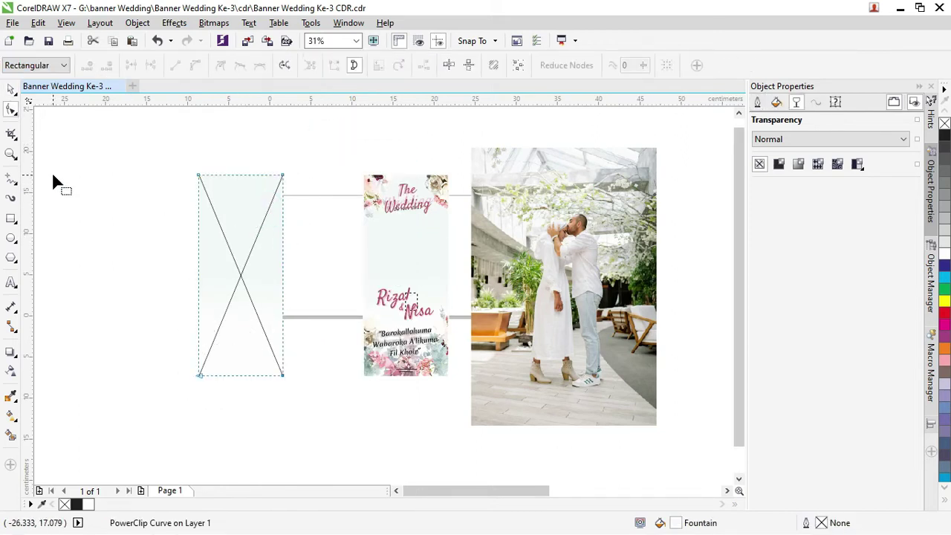
click(10, 90)
click(53, 127)
click(233, 225)
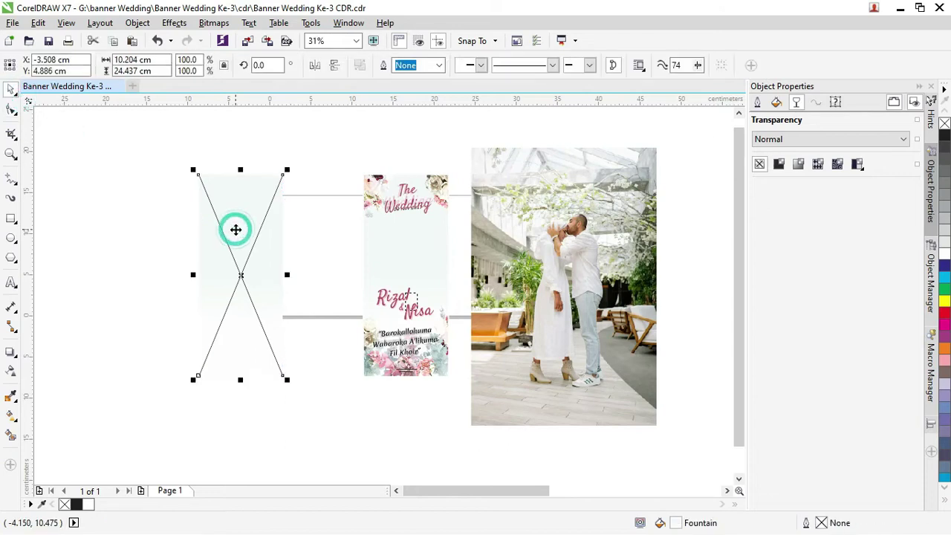
right_click(235, 233)
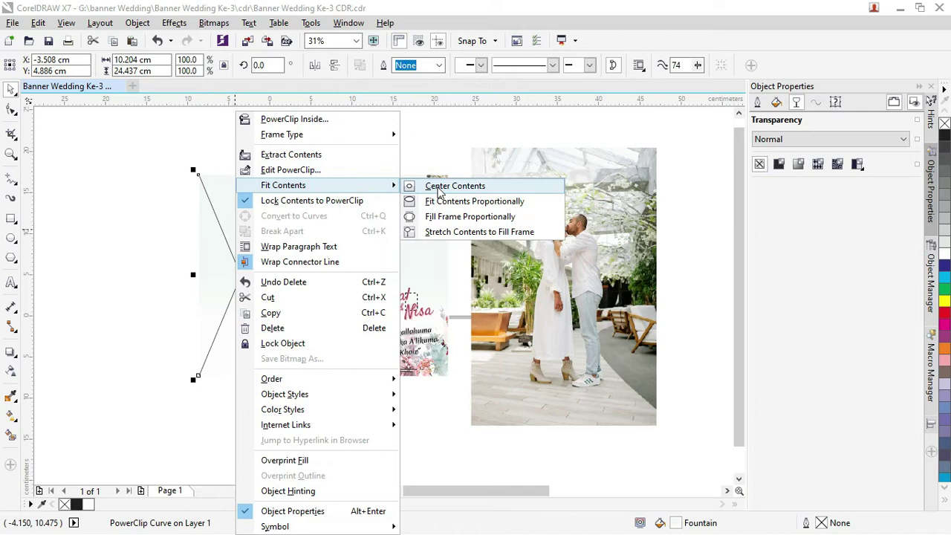
mouse_move(319, 134)
click(434, 170)
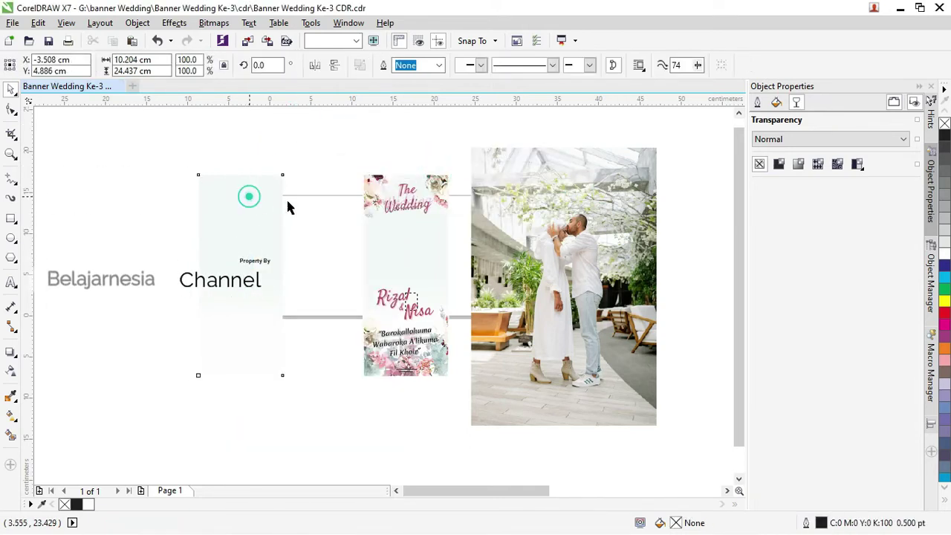
drag(574, 209, 576, 221)
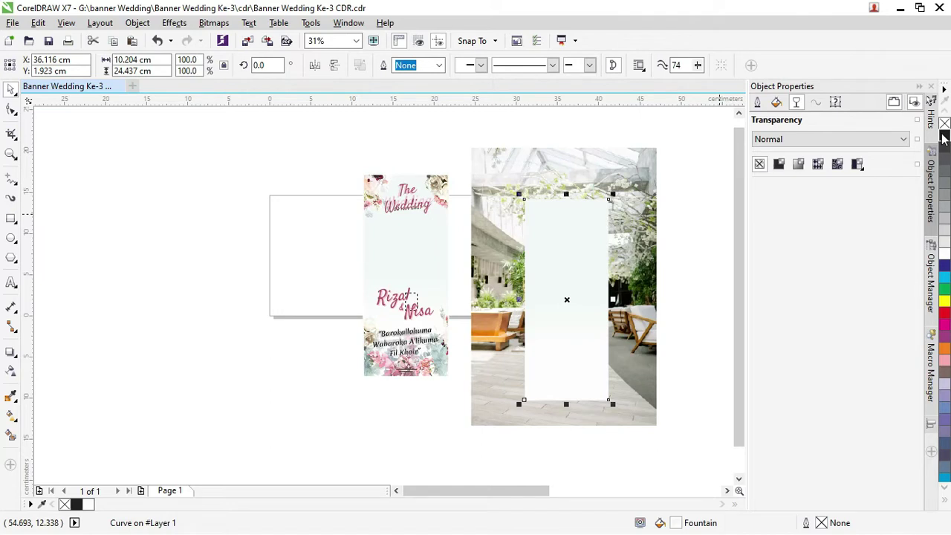
Step: Set the rectangle over the photo to no fill
click(944, 122)
click(559, 233)
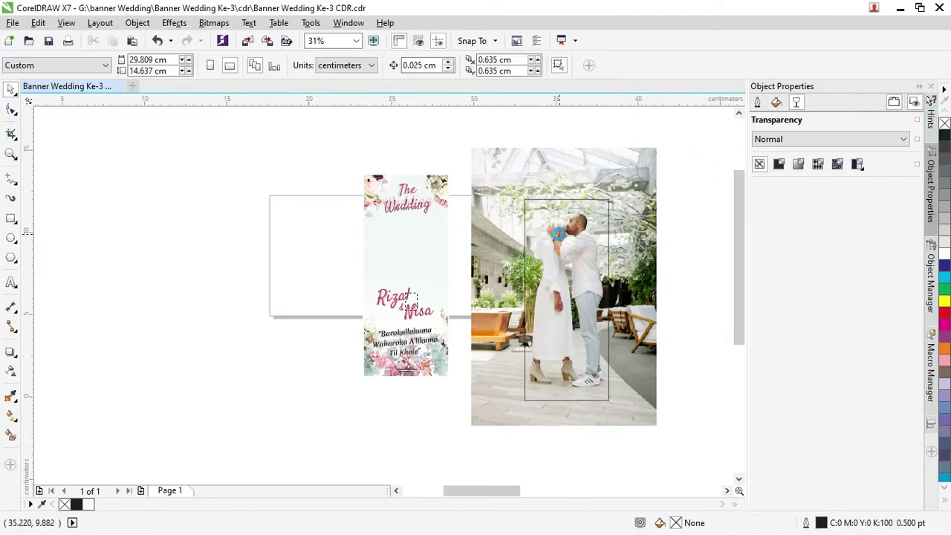
scroll(558, 233, up, 1)
scroll(560, 236, down, 2)
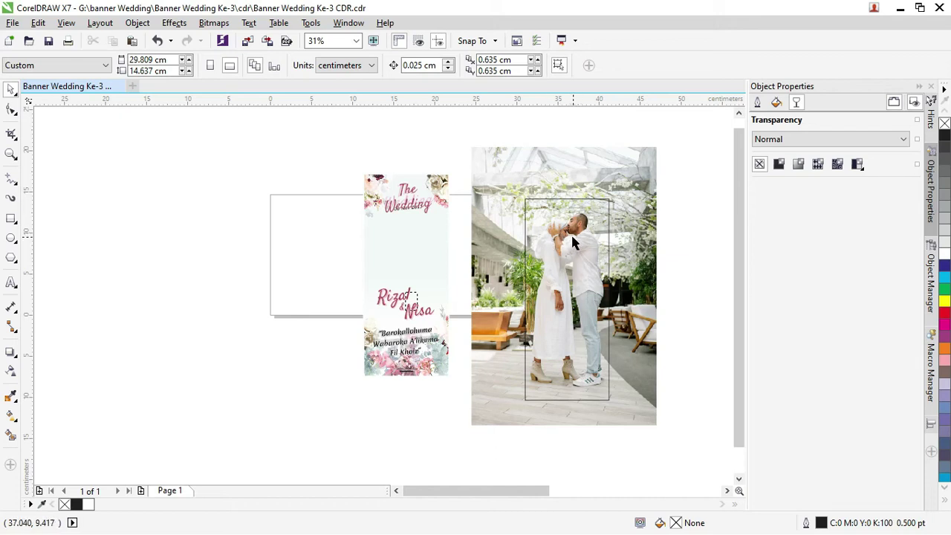
click(572, 241)
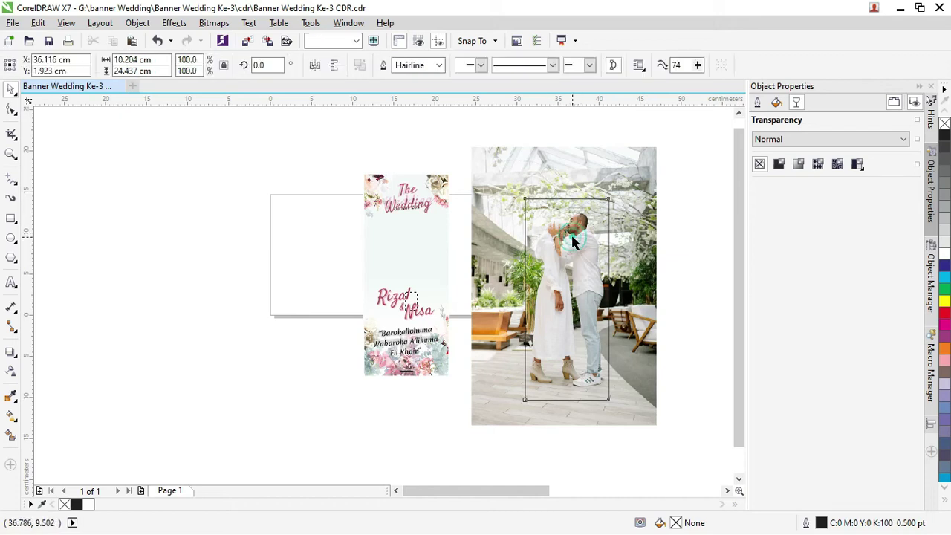
Step: PowerClip the couple photo inside the tall rectangle
shift+click(637, 225)
right_click(638, 224)
click(684, 178)
click(636, 161)
right_click(639, 161)
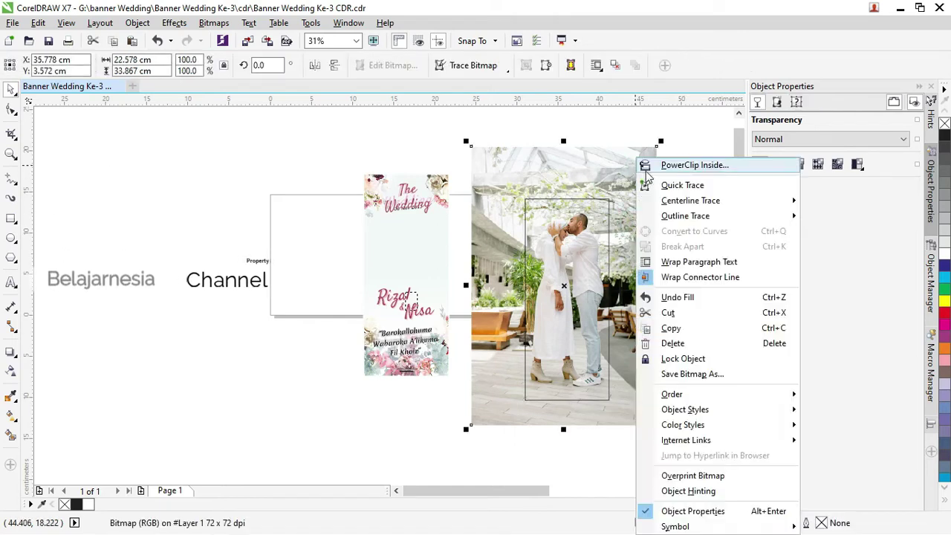
click(654, 165)
click(598, 223)
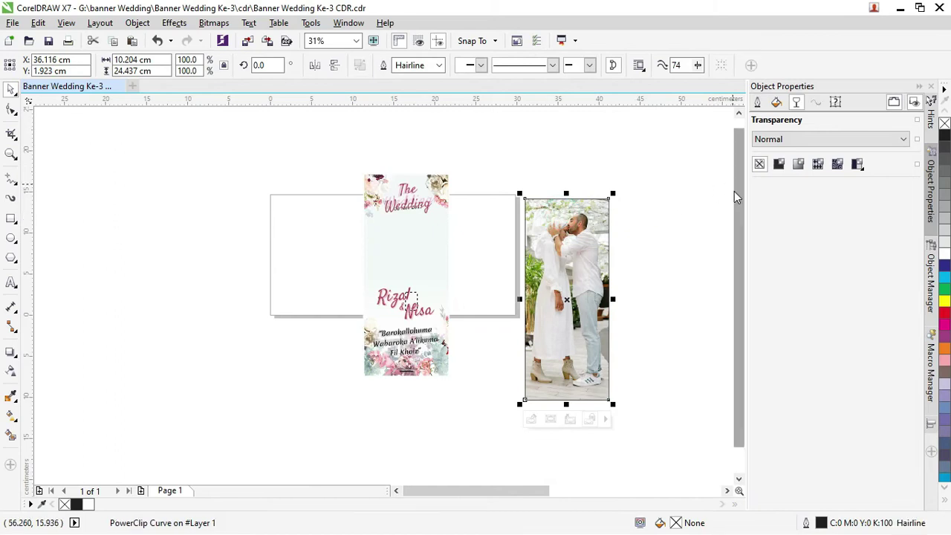
Step: Move the photo panel right of the banner and shift the floral background left
click(670, 155)
mouse_move(589, 229)
mouse_down()
mouse_move(439, 210)
mouse_move(479, 211)
mouse_up()
key(ctrl+z)
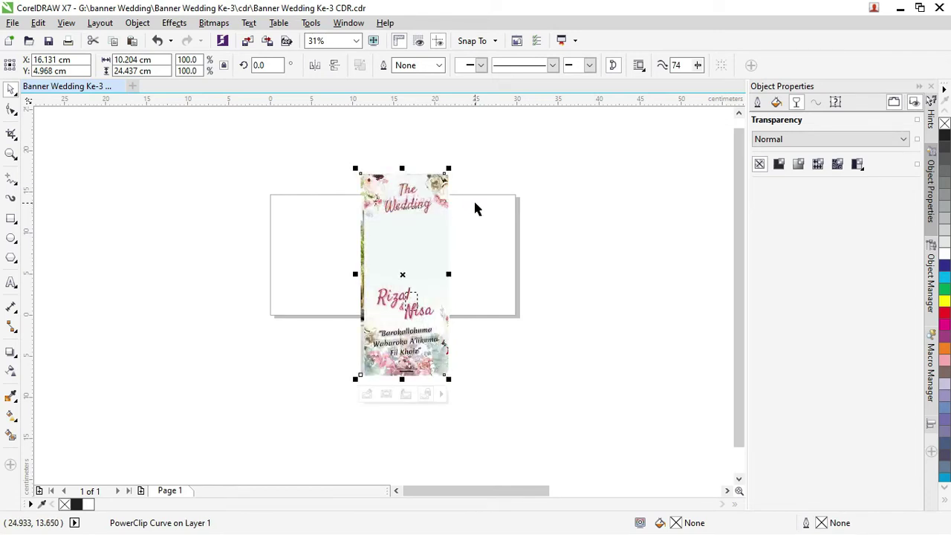
key(ctrl+shift+z)
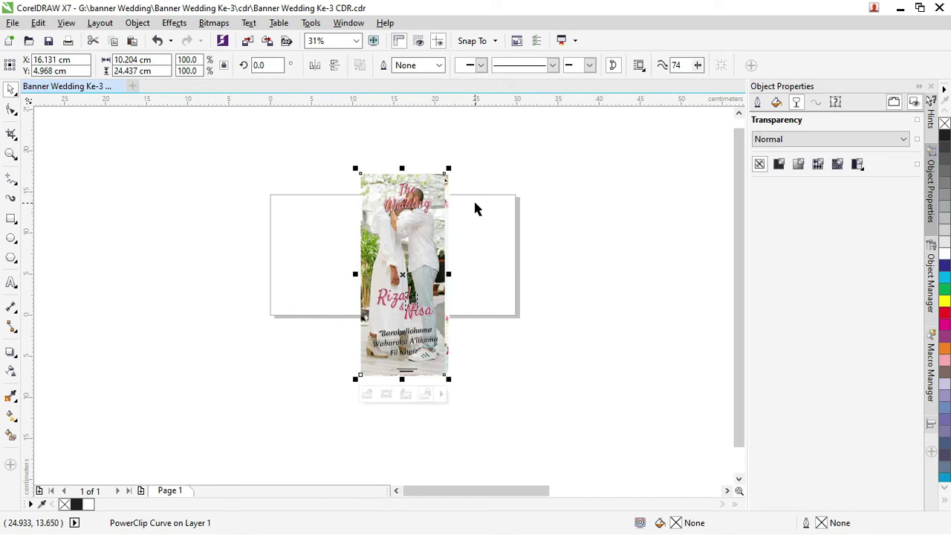
click(479, 187)
drag(435, 190, 529, 190)
click(440, 183)
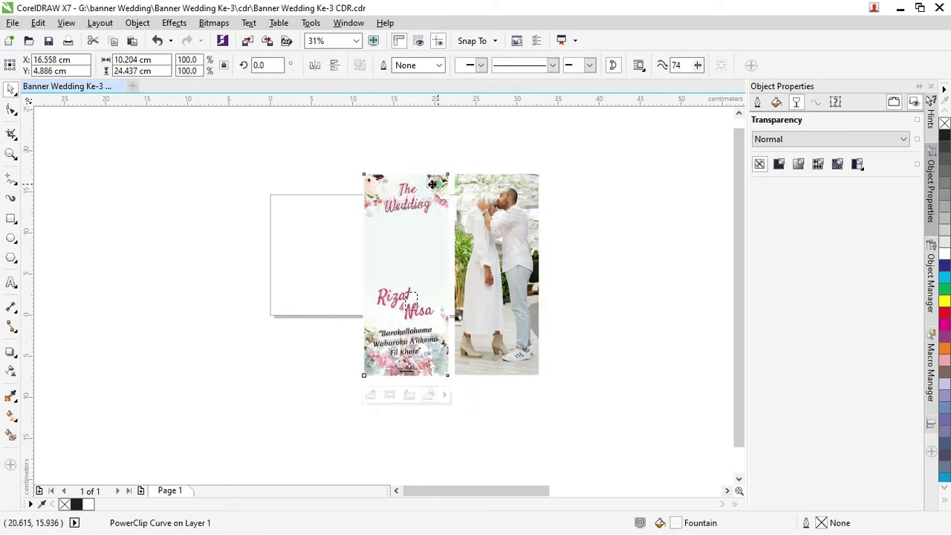
drag(440, 183, 362, 184)
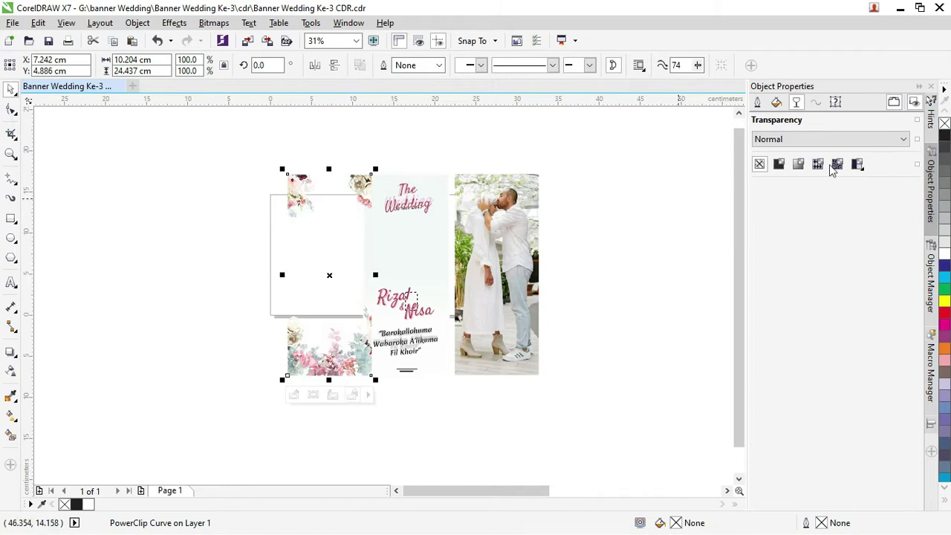
Step: Centre the photo panel on the text strip and stack it in front of the floral art and title
click(517, 213)
shift+click(444, 227)
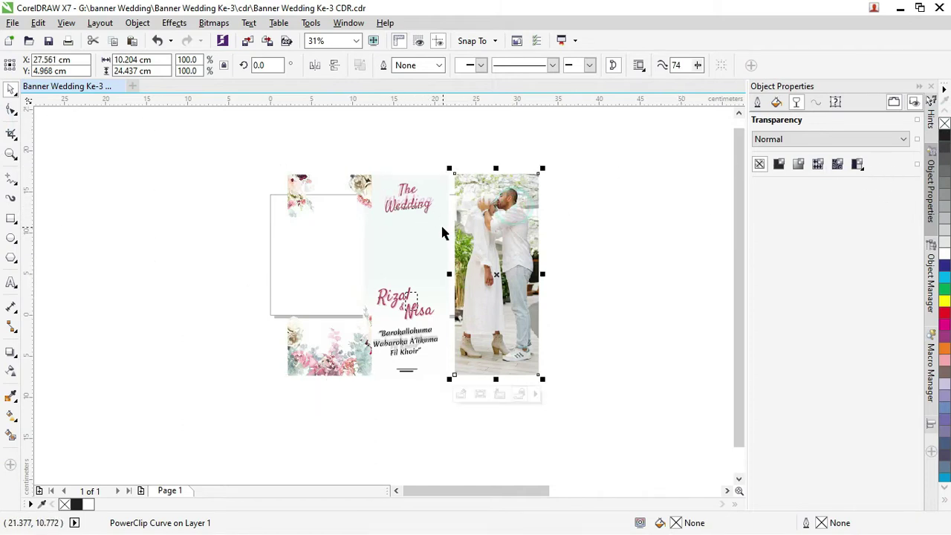
key(c)
click(345, 182)
click(420, 221)
key(ctrl+z)
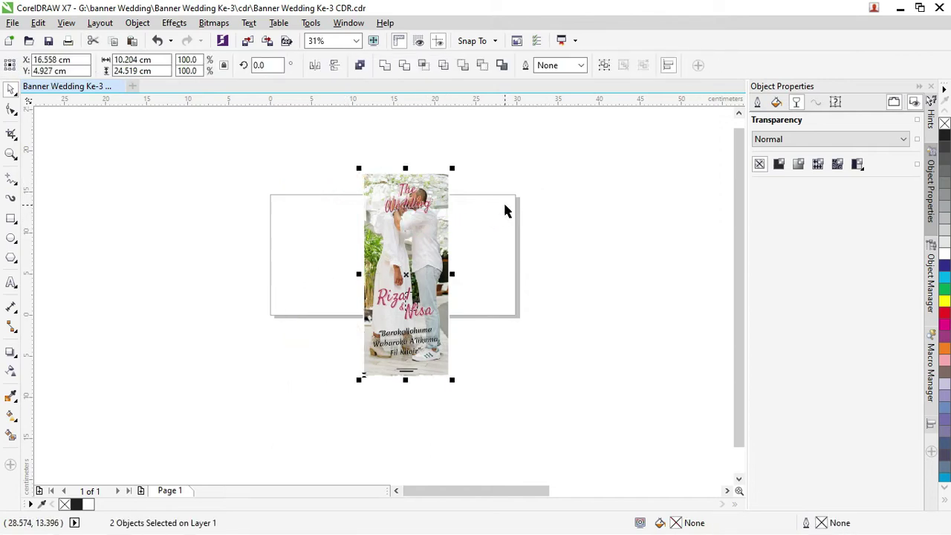
key(ctrl+z)
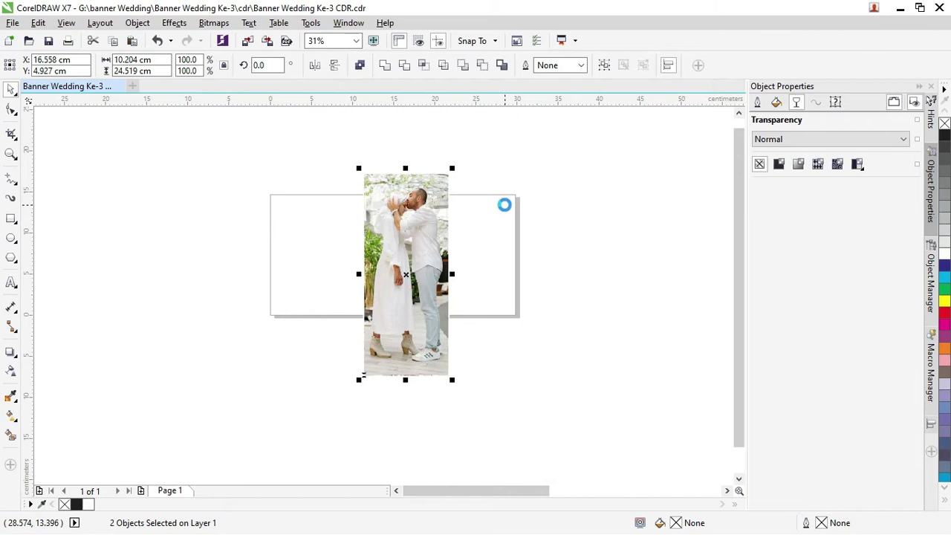
Step: Undo the restacking and centre the photo under the floral title panel
key(ctrl+z)
key(ctrl+z)
click(441, 190)
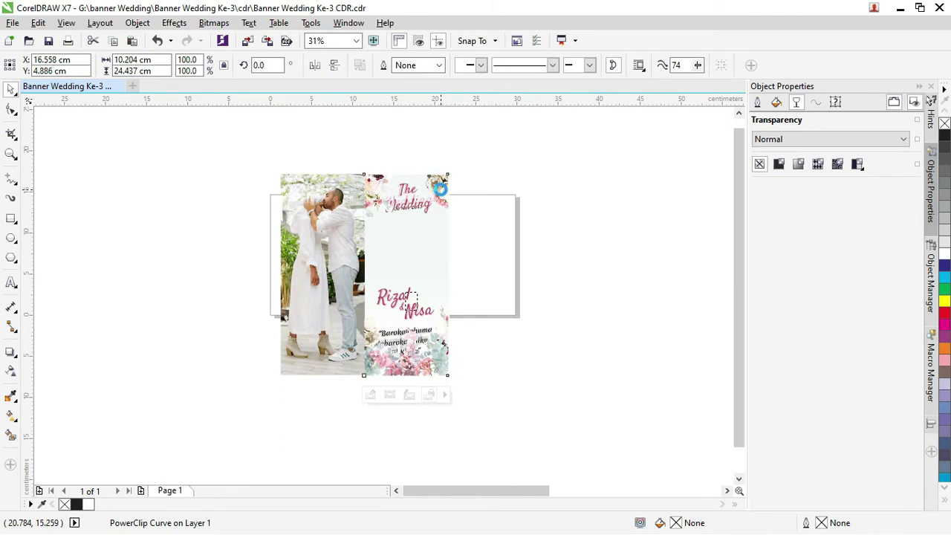
click(441, 190)
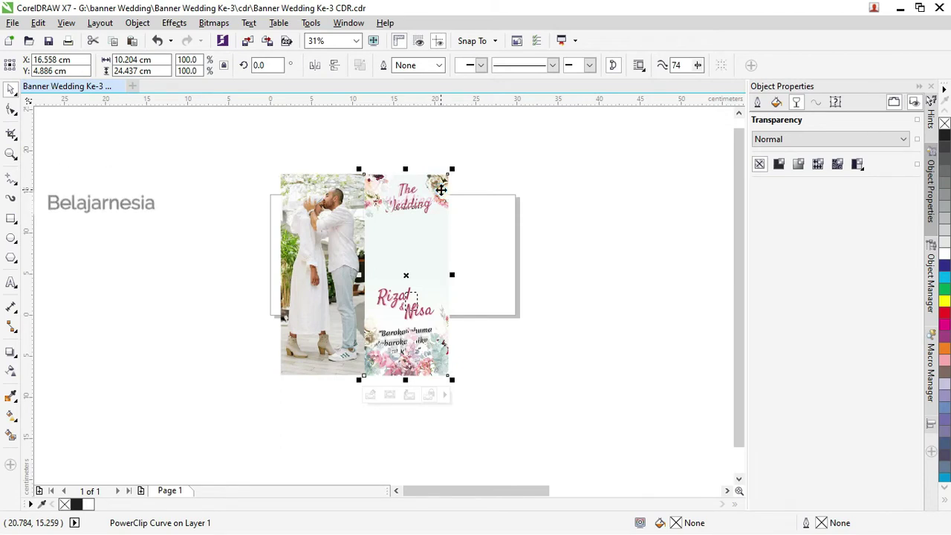
click(447, 146)
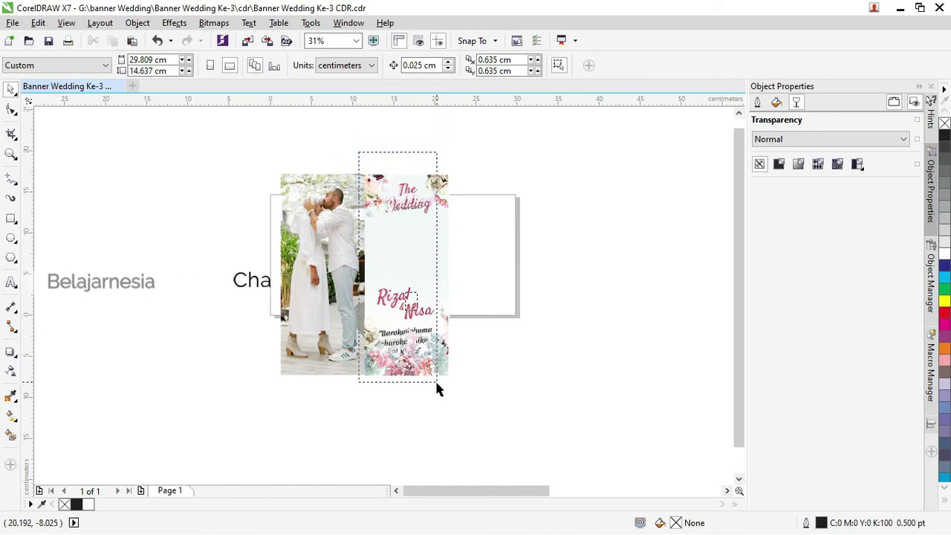
drag(484, 408, 366, 154)
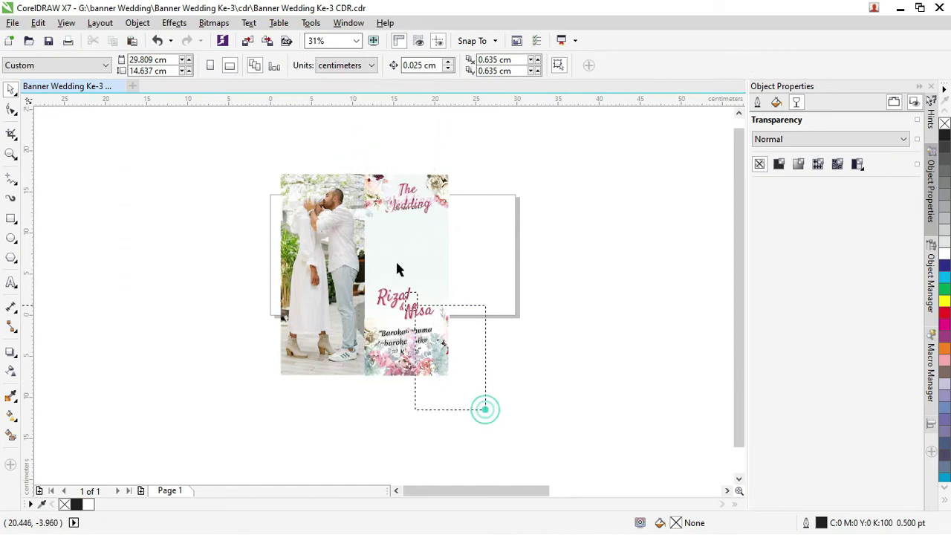
click(361, 150)
click(335, 179)
ctrl+click(415, 177)
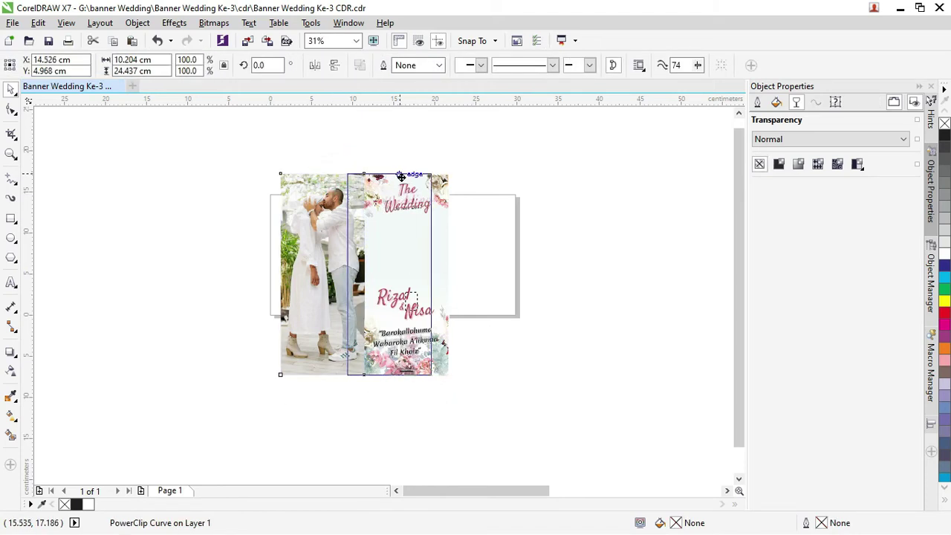
key(e)
click(439, 142)
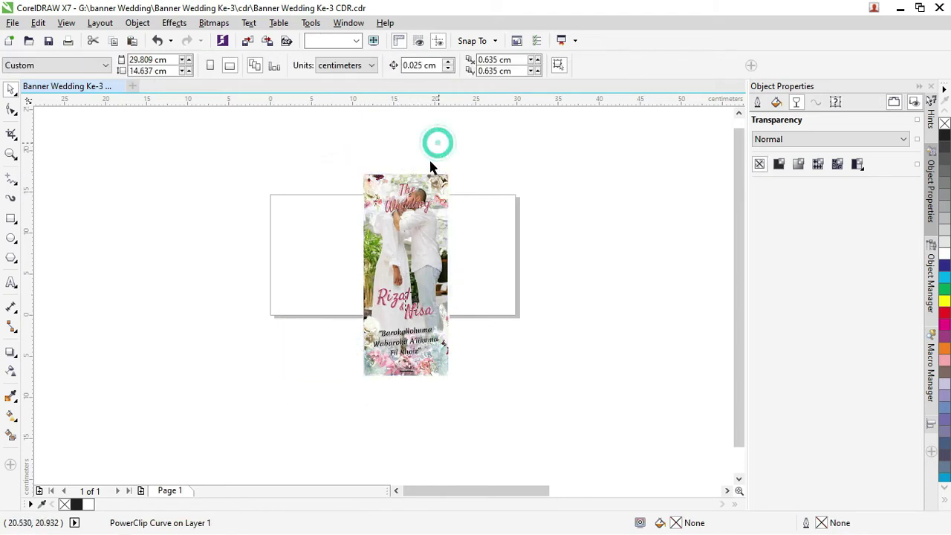
Step: Zoom out to 31% so the whole banner is visible
scroll(439, 195, up, 2)
scroll(439, 195, down, 2)
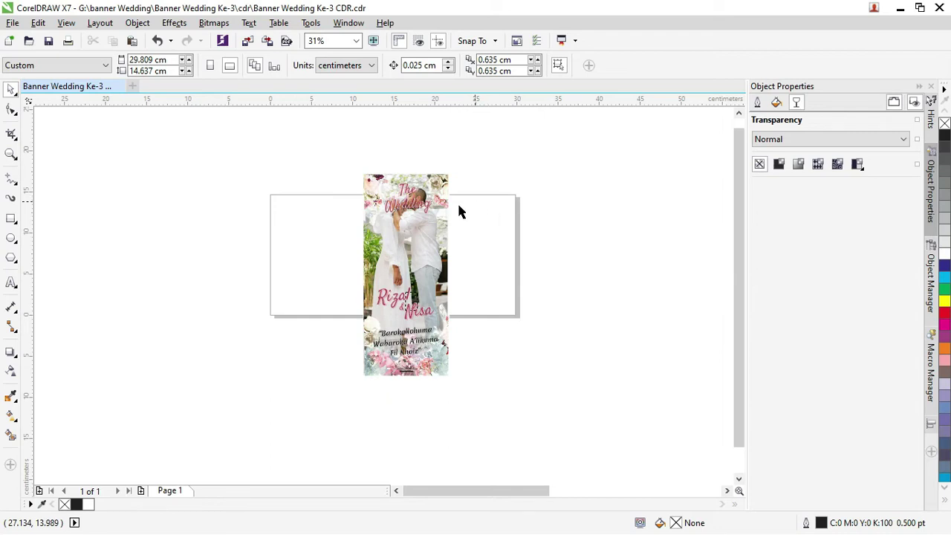
scroll(458, 212, up, 1)
scroll(418, 204, down, 1)
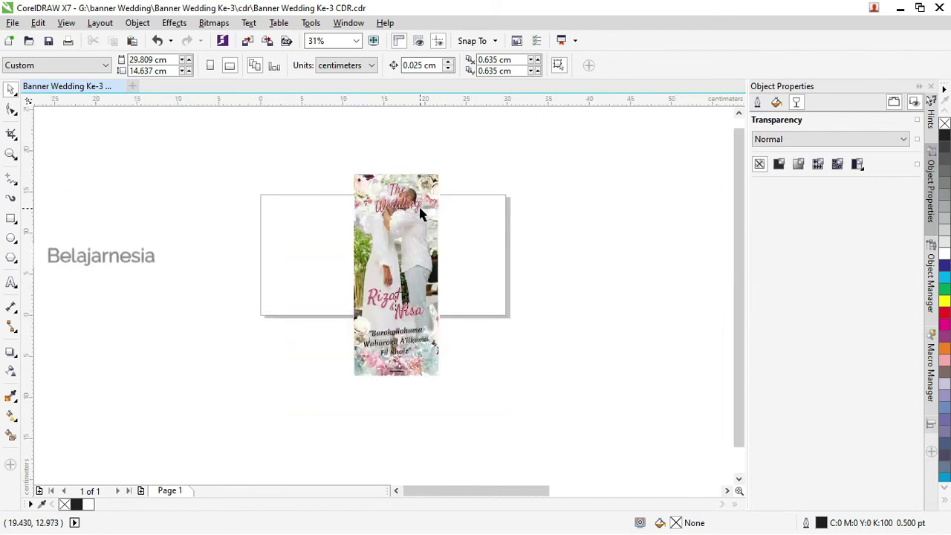
click(402, 251)
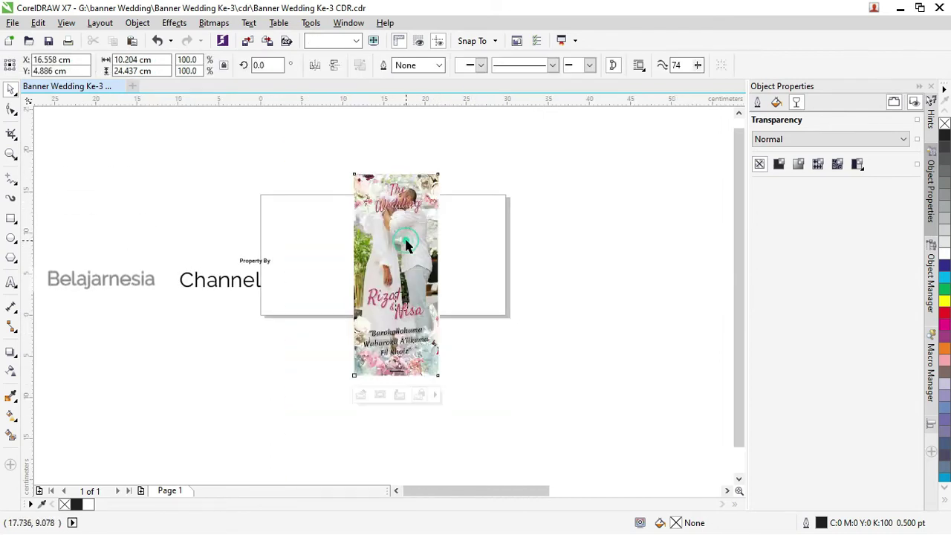
right_click(406, 240)
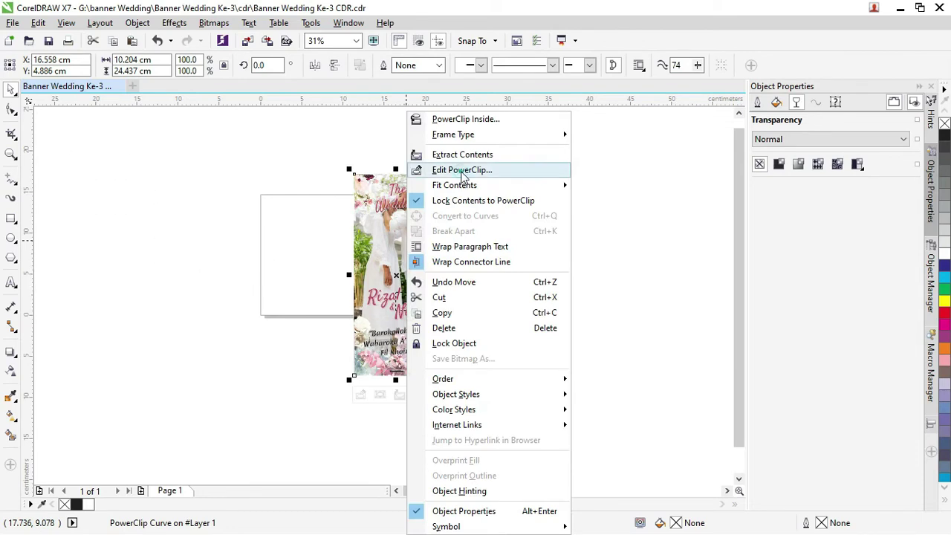
click(462, 170)
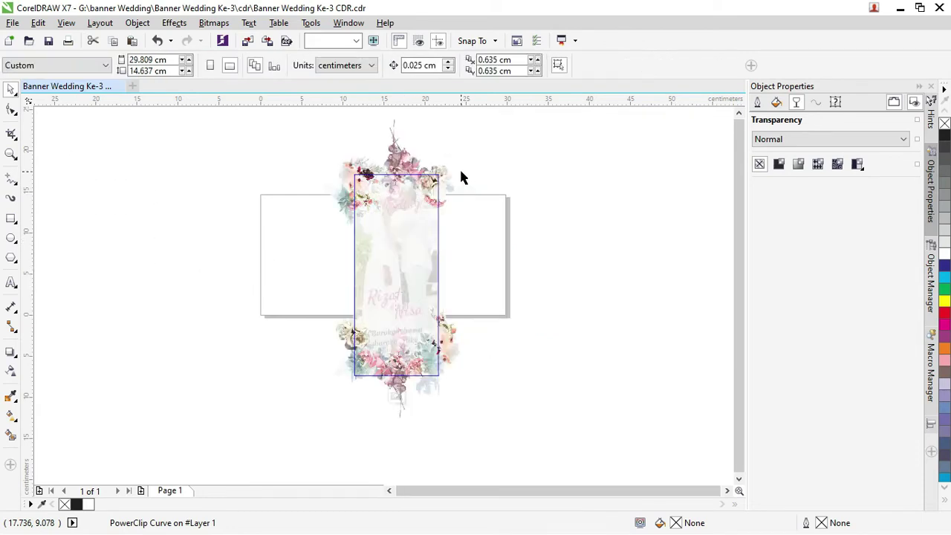
right_click(407, 209)
click(414, 196)
right_click(414, 190)
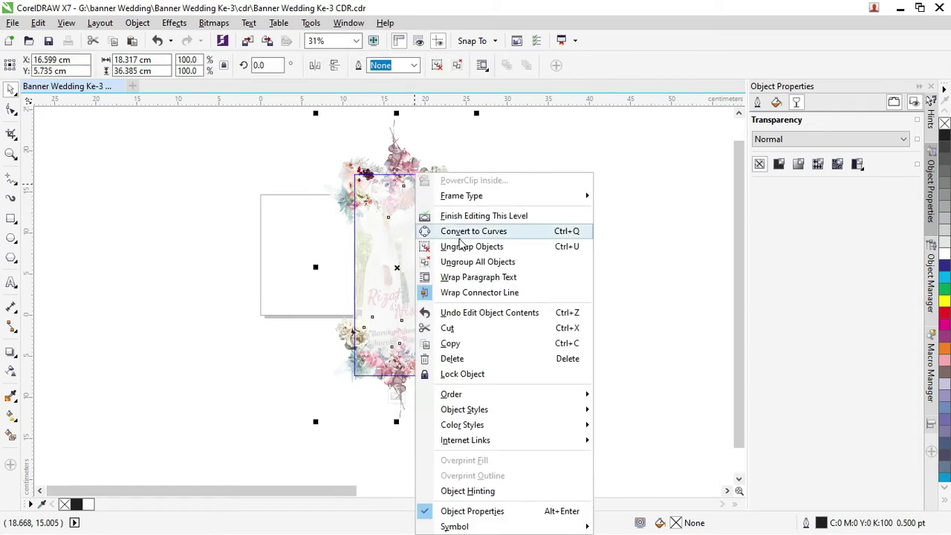
click(446, 143)
right_click(404, 153)
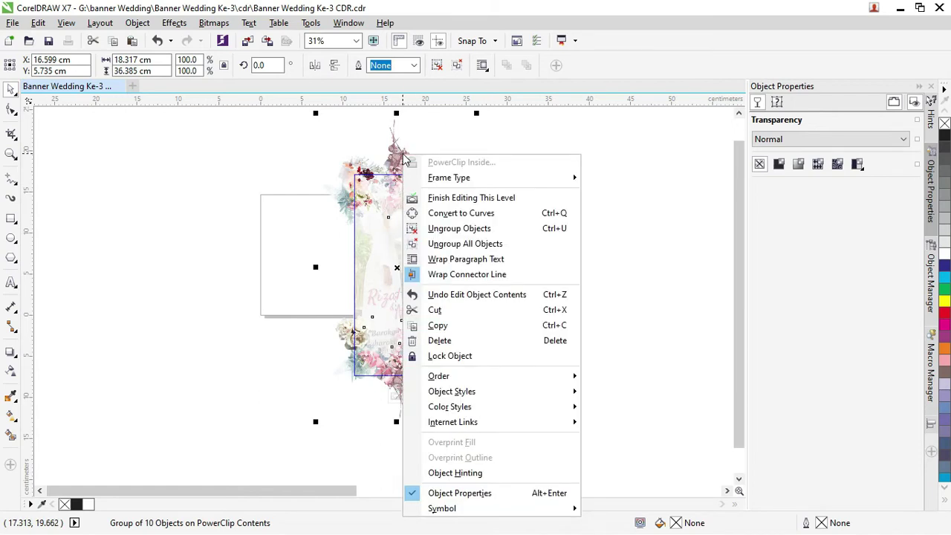
click(446, 198)
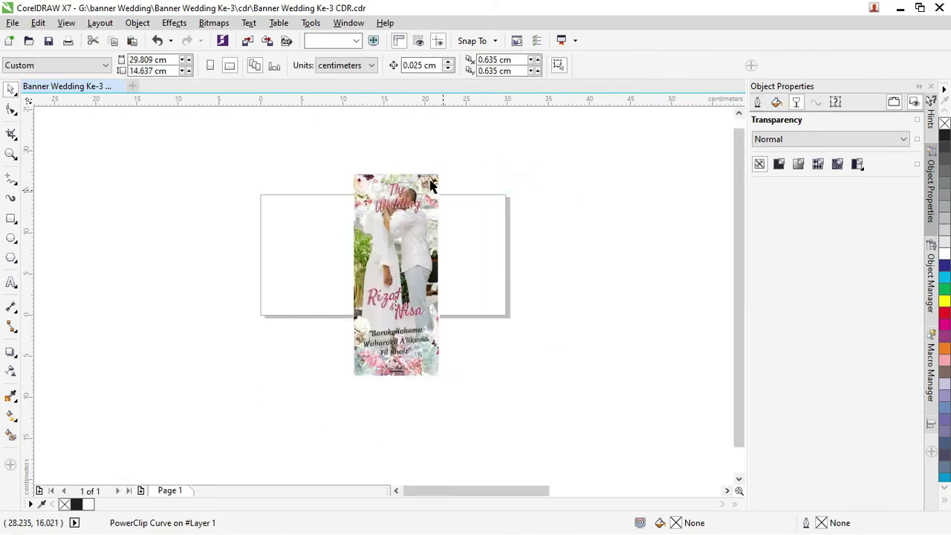
Step: Scale the clipped couple photo to 78.7% and reposition it inside the banner frame
drag(433, 180, 430, 191)
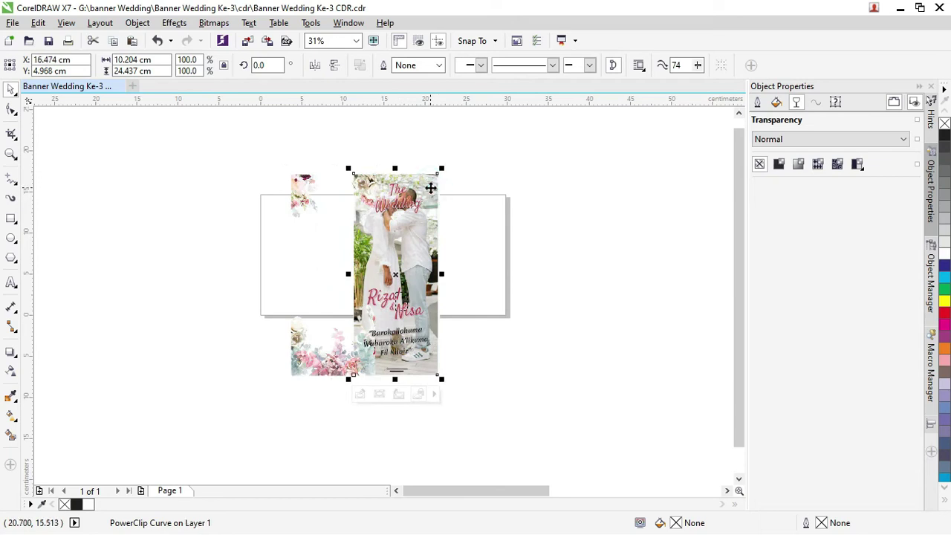
right_click(430, 188)
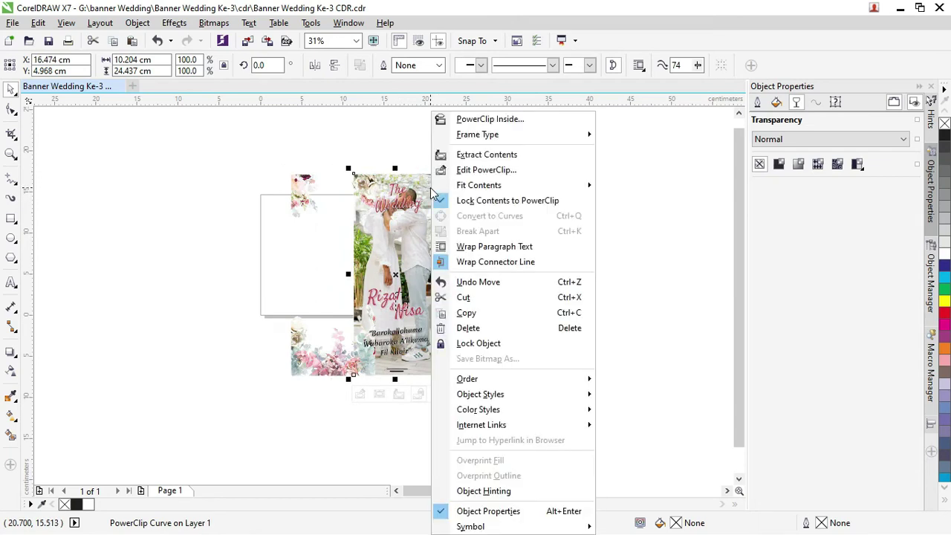
click(468, 172)
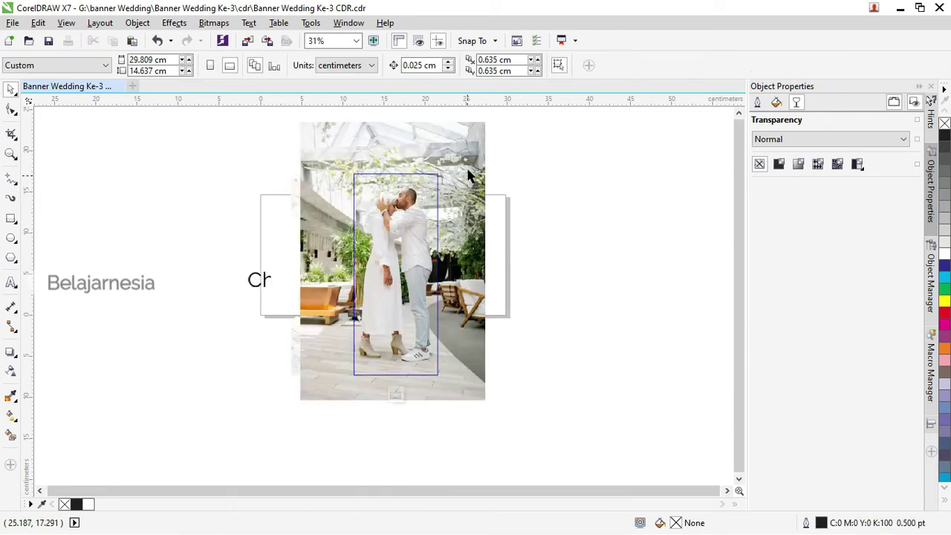
drag(486, 122, 466, 152)
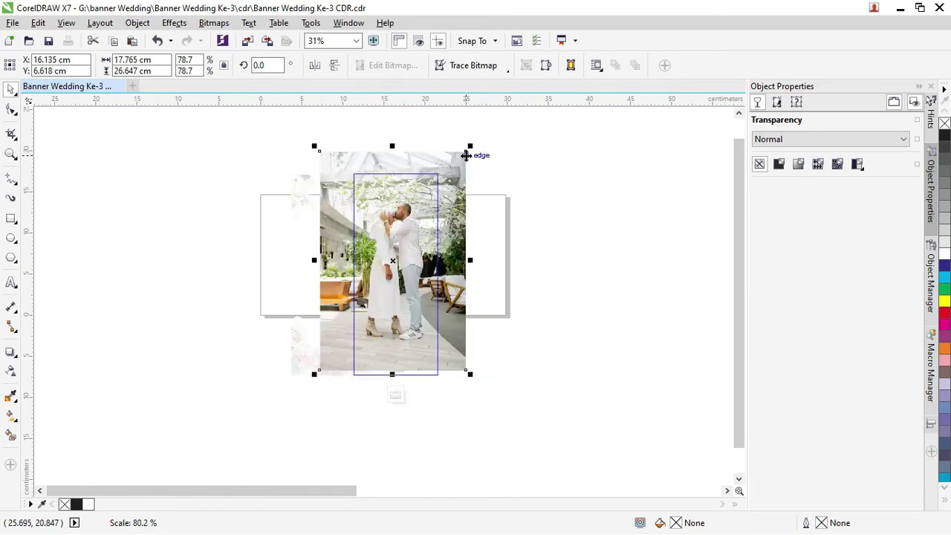
drag(449, 206, 448, 211)
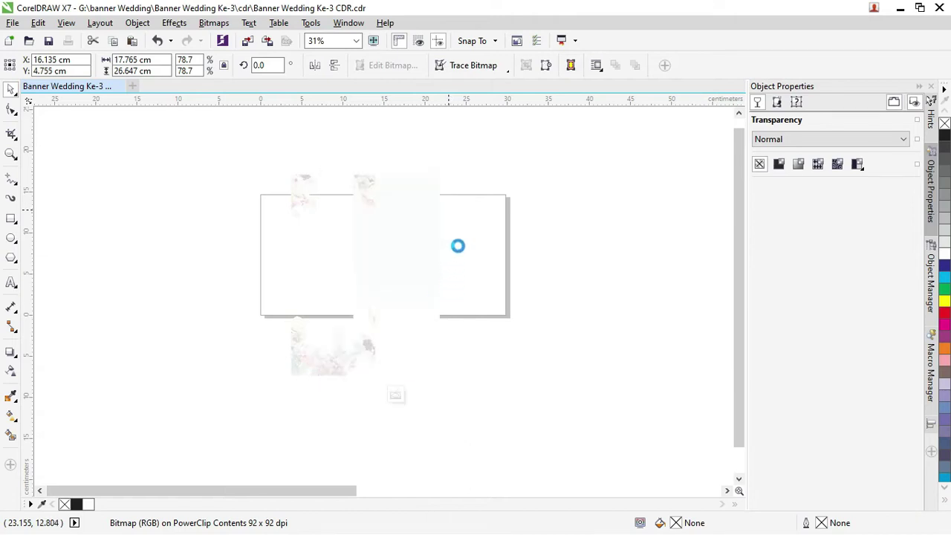
drag(455, 202, 455, 198)
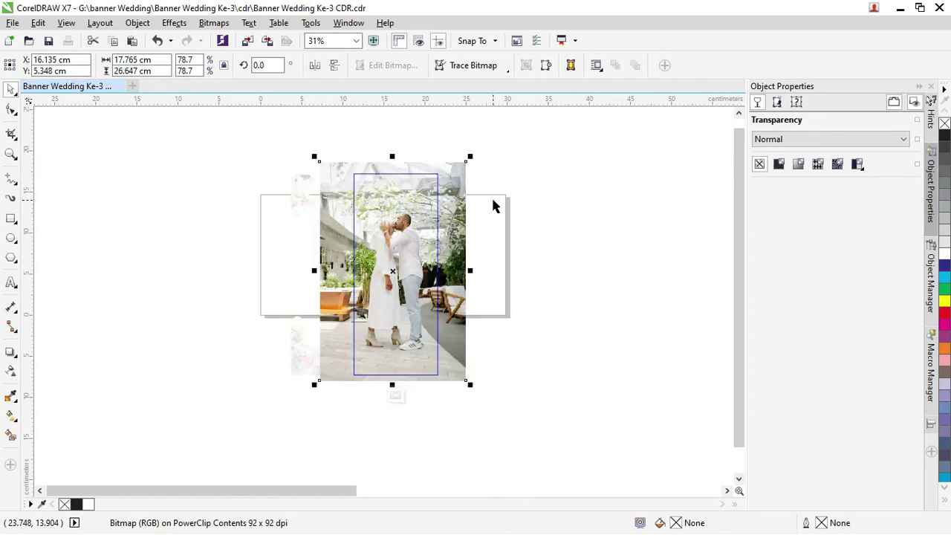
right_click(446, 180)
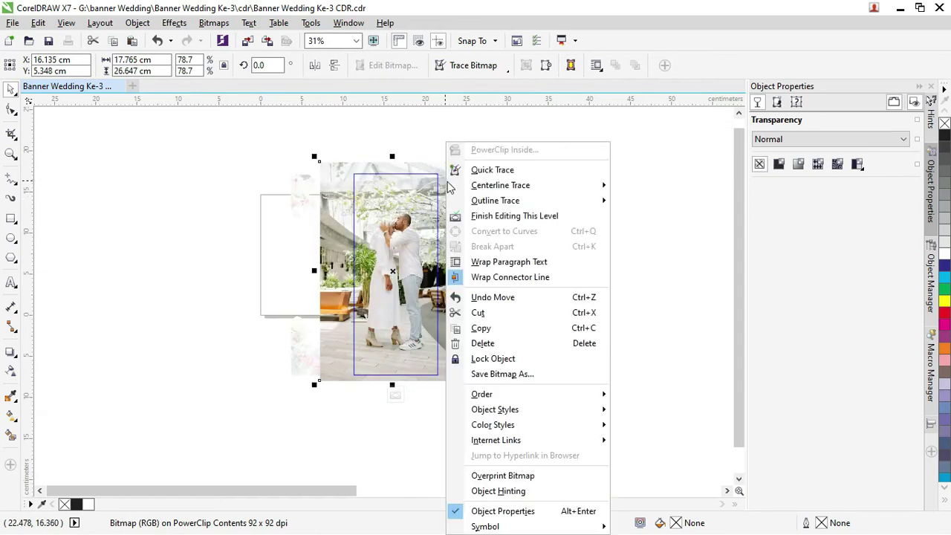
click(486, 215)
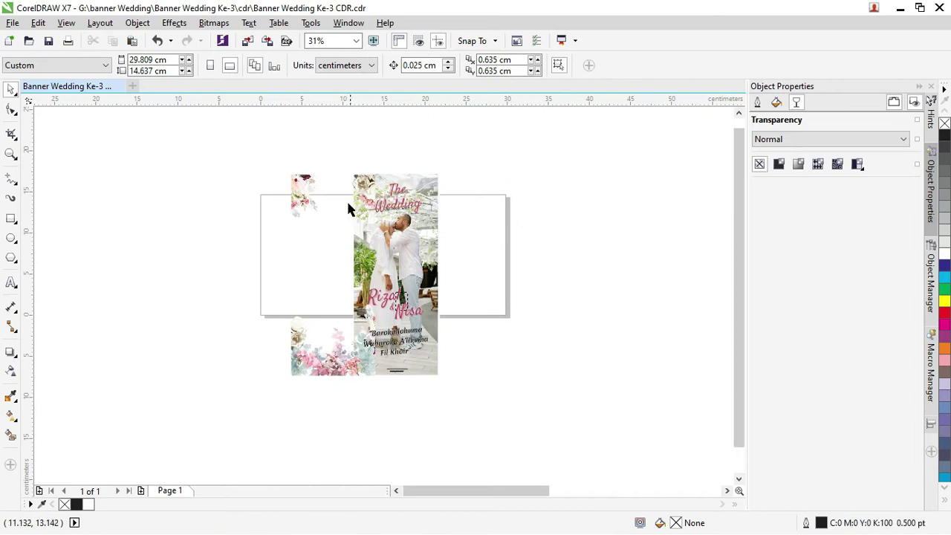
Step: Centre the left flower strip on the couple photo
click(333, 185)
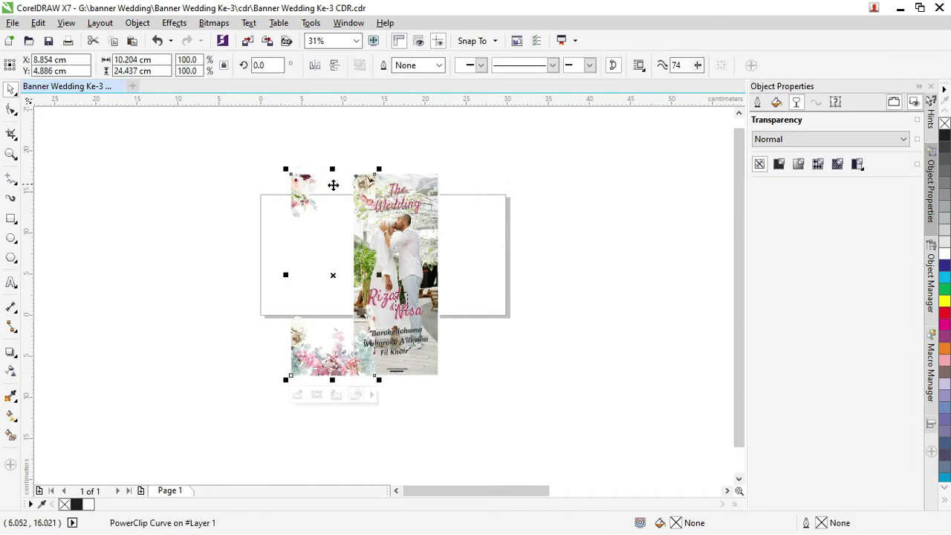
shift+click(421, 186)
key(c)
click(499, 165)
scroll(407, 223, up, 2)
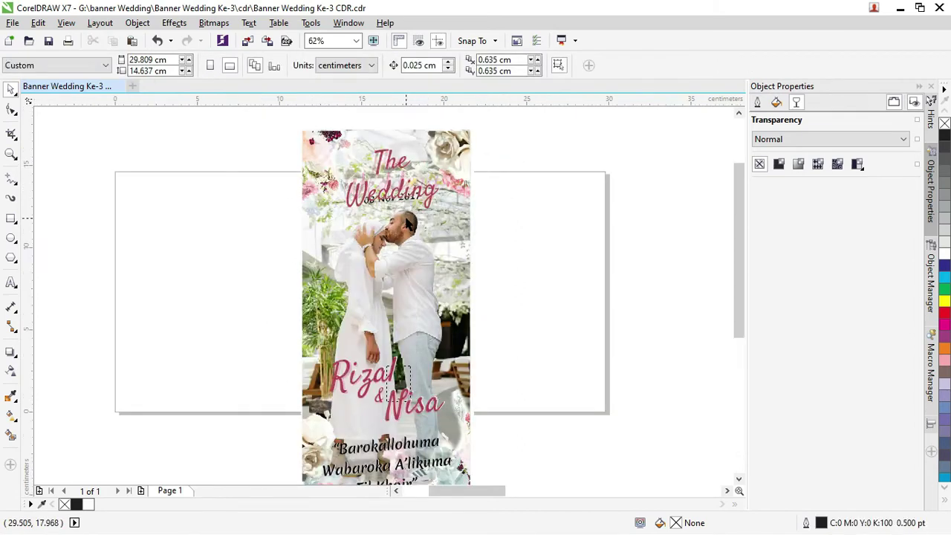
scroll(418, 220, down, 2)
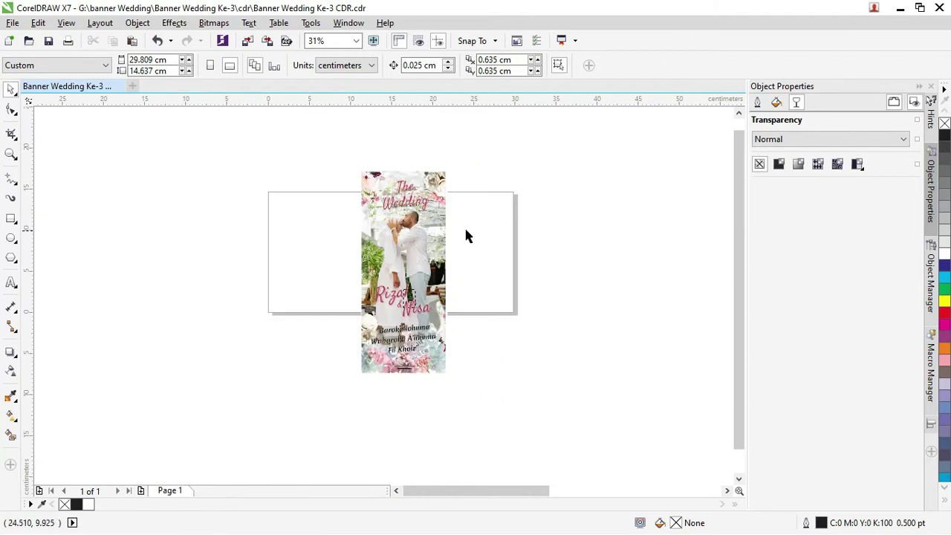
scroll(446, 215, up, 4)
scroll(411, 194, down, 2)
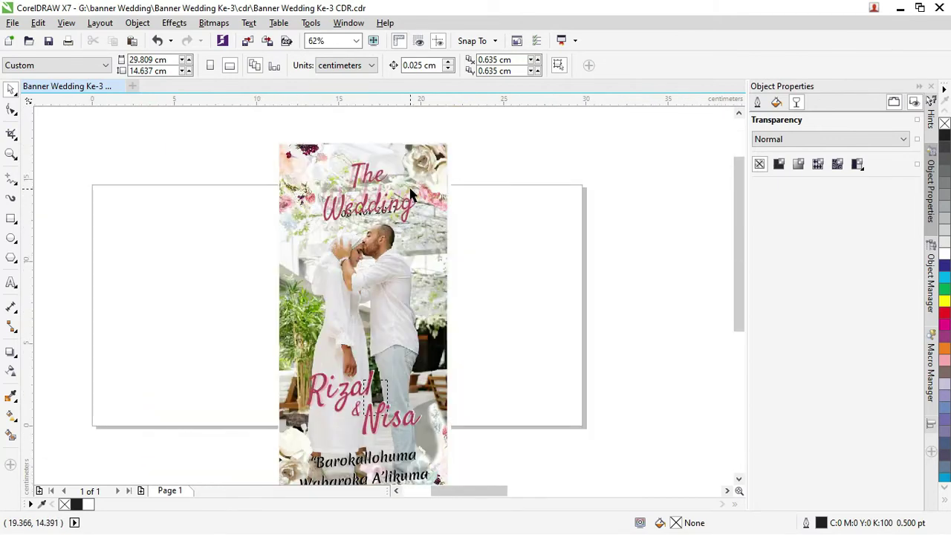
scroll(413, 194, down, 2)
scroll(451, 297, up, 4)
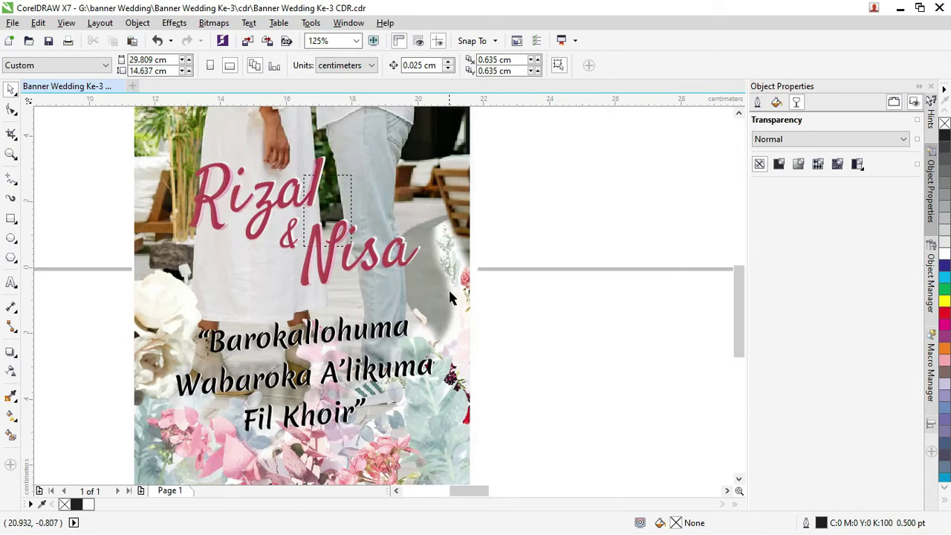
scroll(454, 297, up, 2)
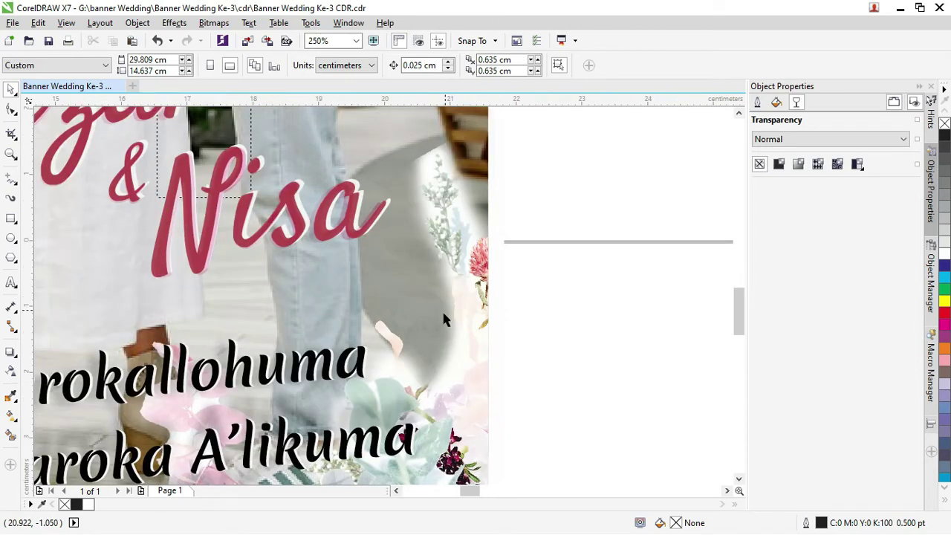
scroll(438, 357, up, 2)
scroll(480, 267, down, 3)
scroll(480, 264, down, 3)
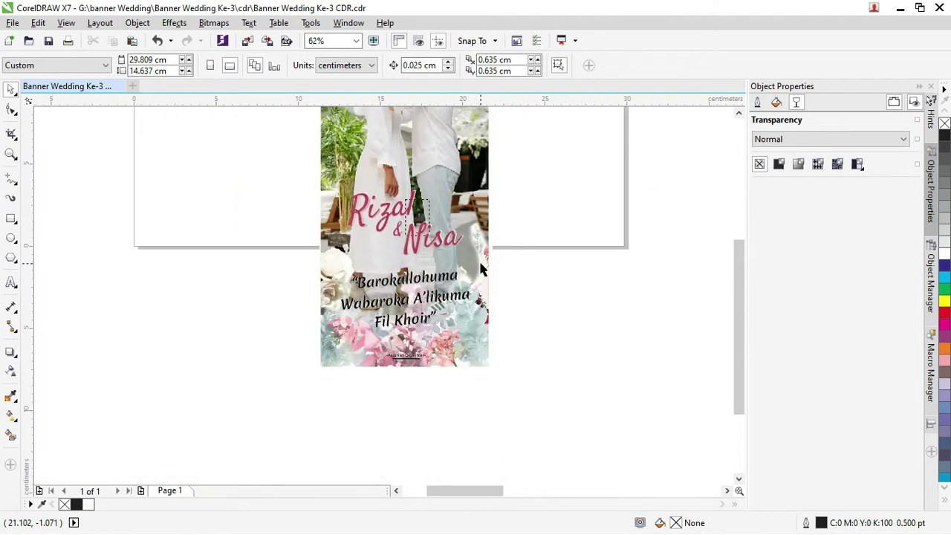
scroll(480, 269, down, 2)
Step: Move the framed couple photo to the right of the title, names and quote
click(455, 183)
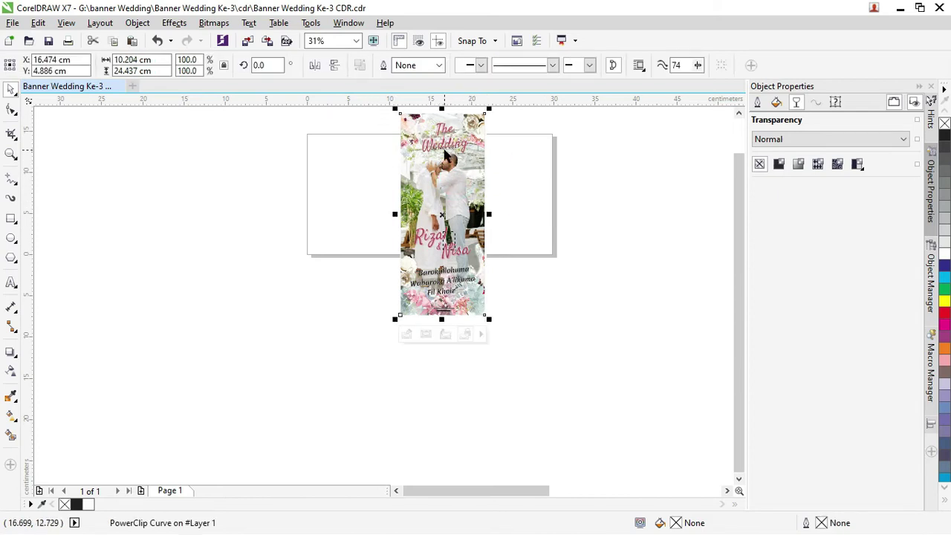
key(ctrl+a)
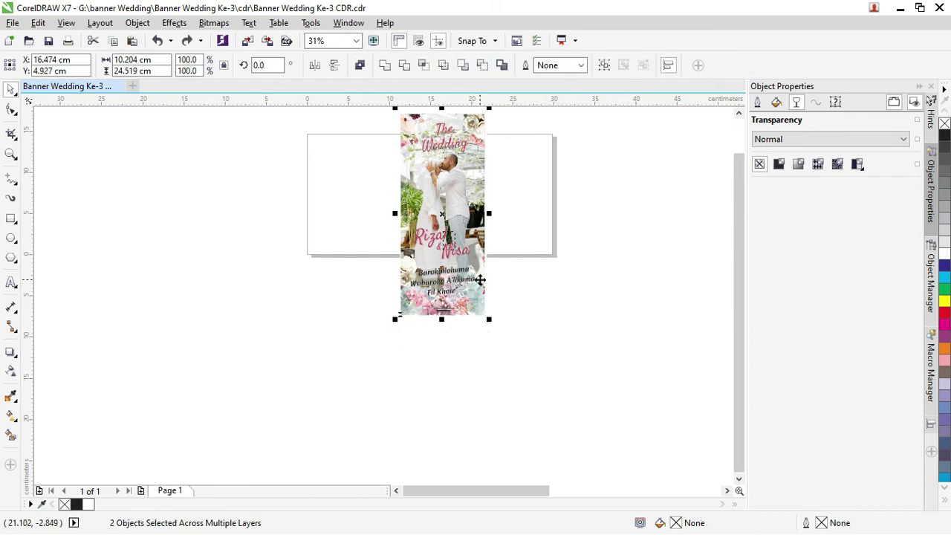
scroll(480, 280, up, 4)
scroll(485, 184, down, 4)
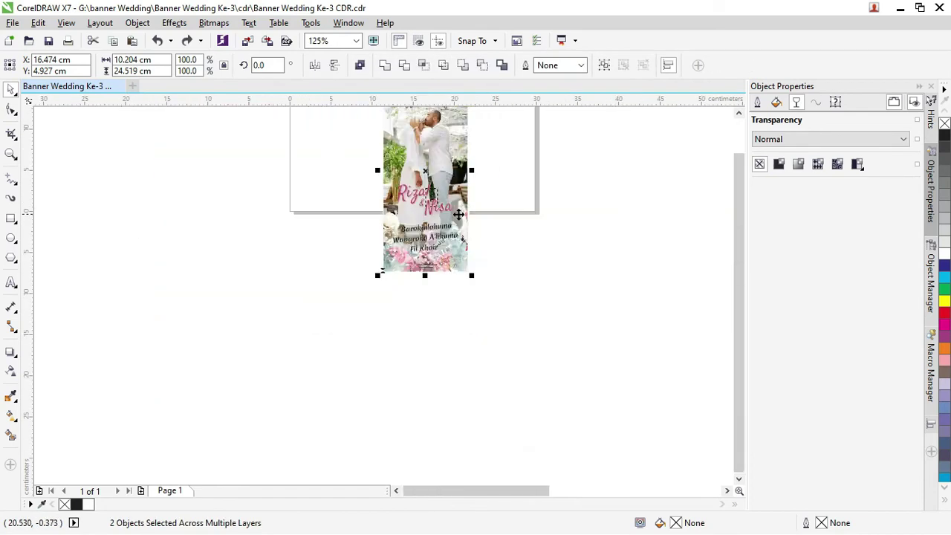
click(498, 199)
drag(736, 218, 736, 192)
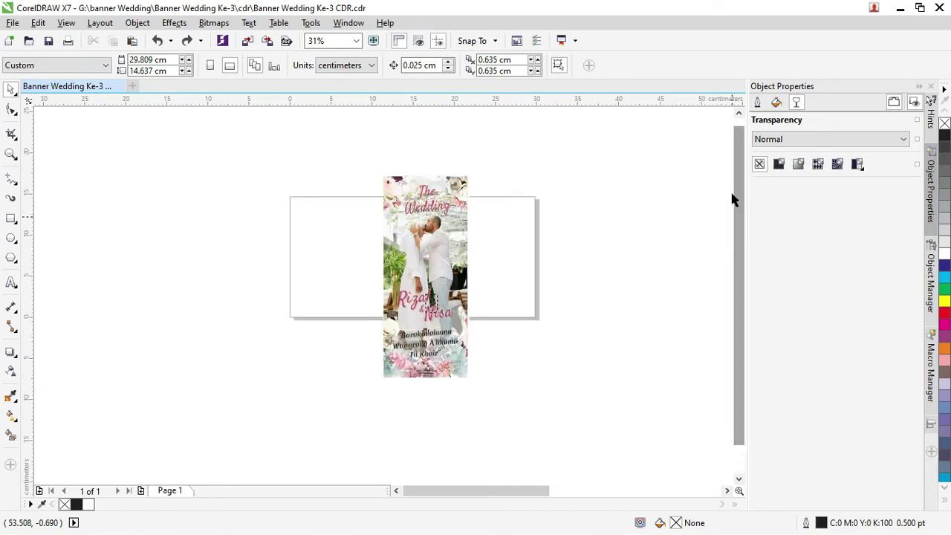
drag(456, 256, 456, 251)
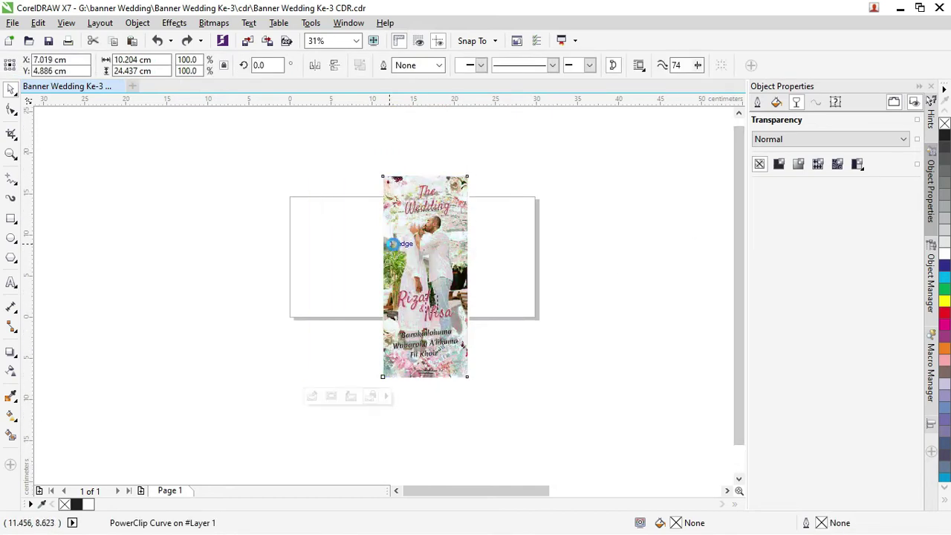
scroll(455, 251, up, 2)
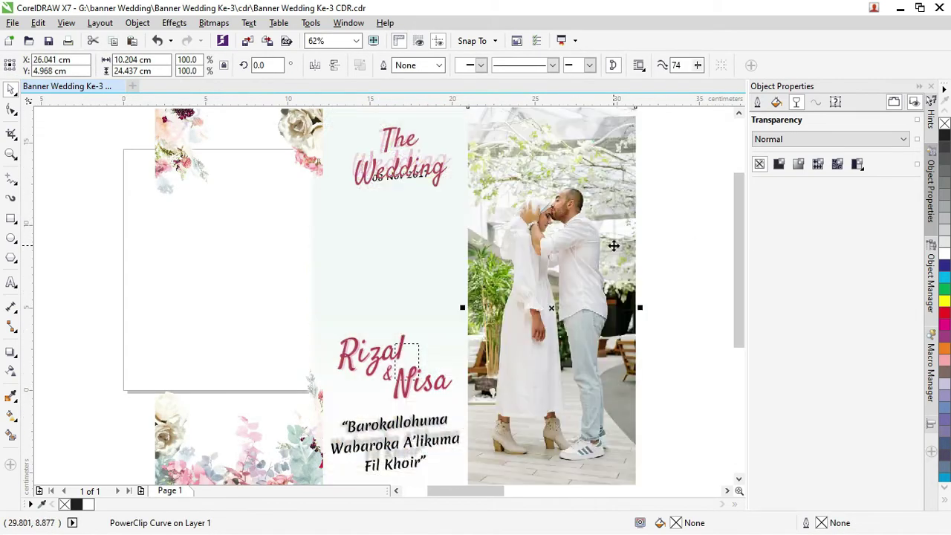
right_click(616, 255)
click(670, 155)
Step: Convert the couple photo frame to a 300 dpi bitmap
scroll(498, 189, down, 4)
click(214, 22)
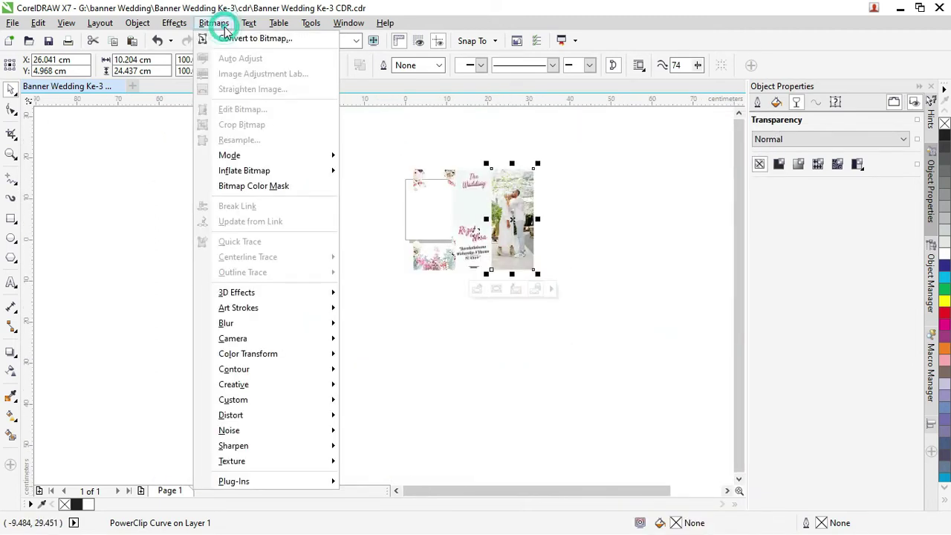
click(228, 41)
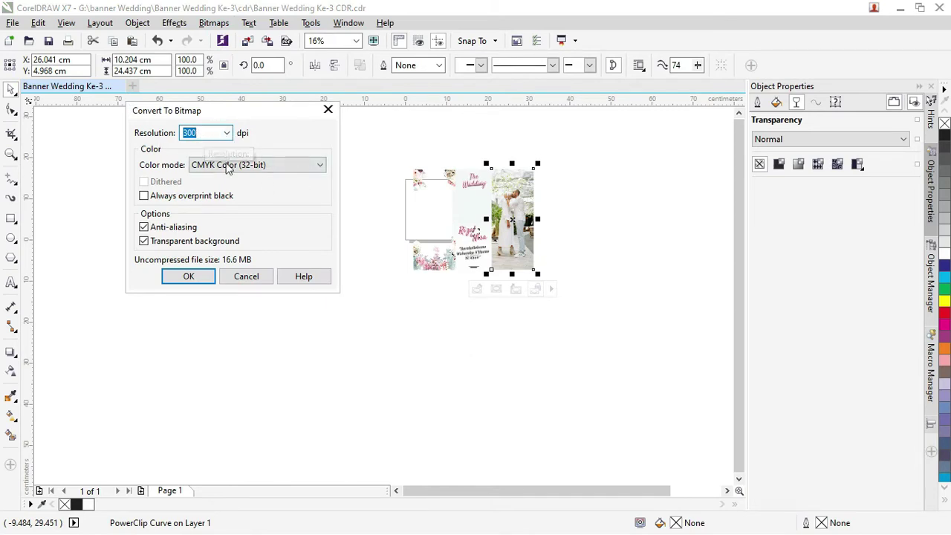
click(190, 277)
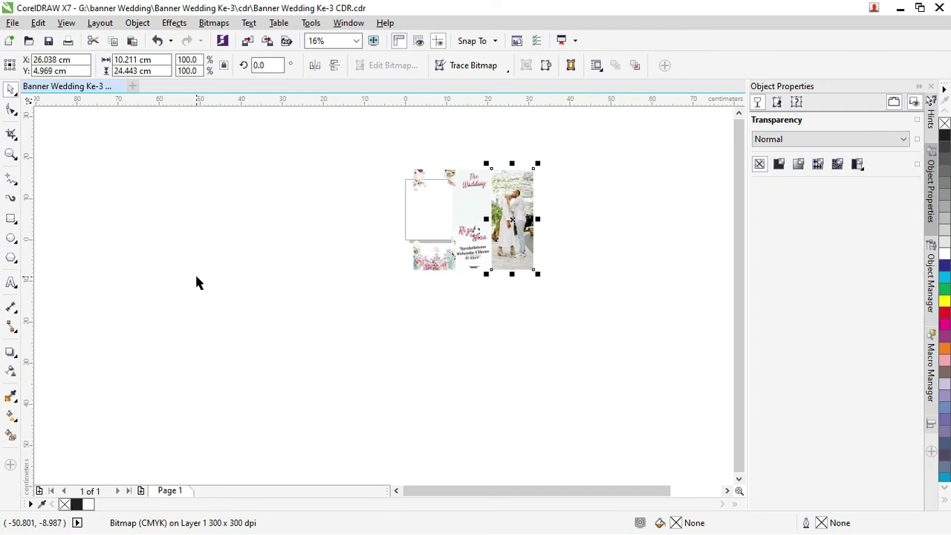
Step: Open the couple photo's context options with the whole banner in view
scroll(517, 171, up, 3)
scroll(517, 171, up, 2)
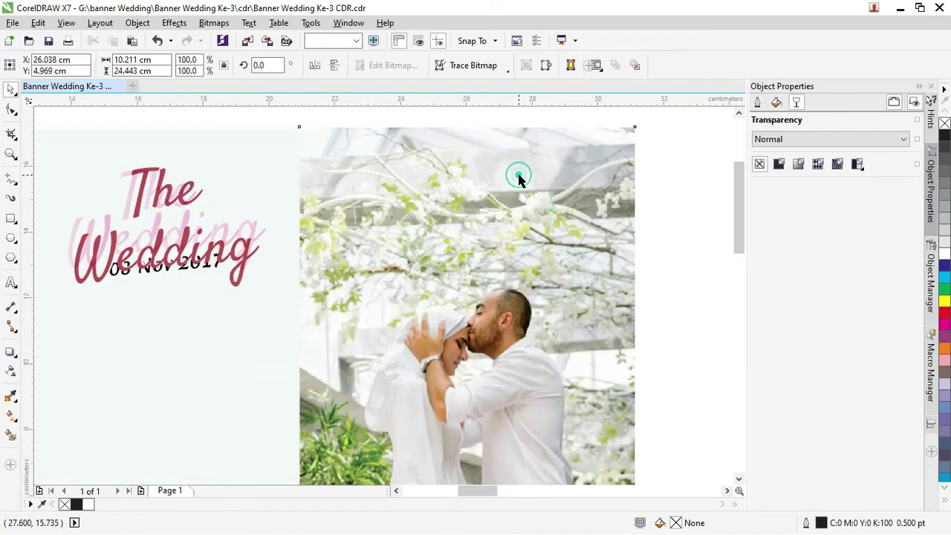
right_click(520, 178)
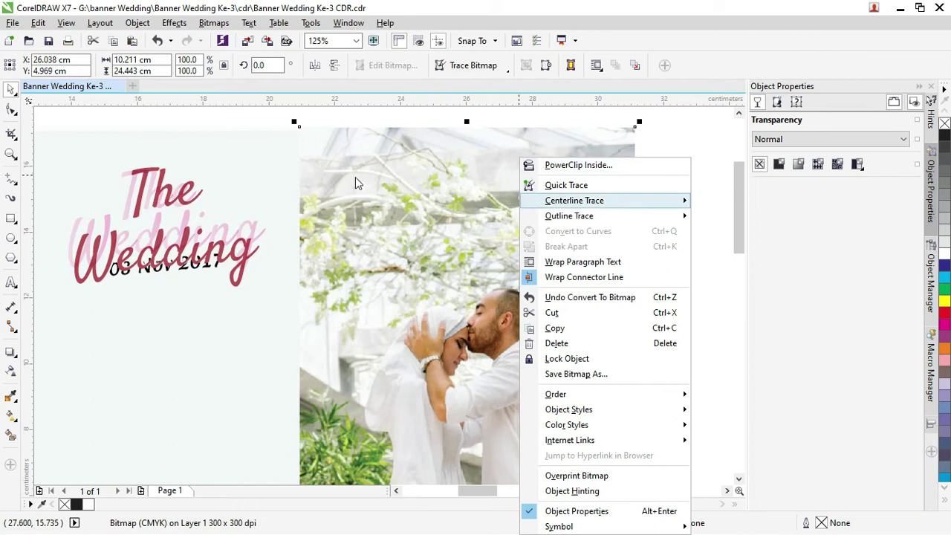
scroll(360, 158, down, 3)
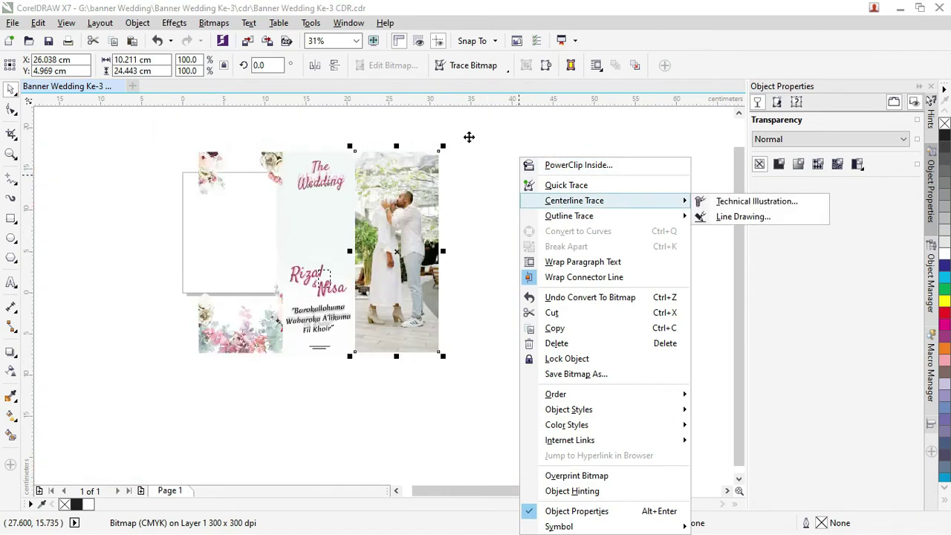
Step: Place the couple photo bitmap on the middle panel behind the title, names and quote
click(469, 137)
click(414, 171)
click(407, 210)
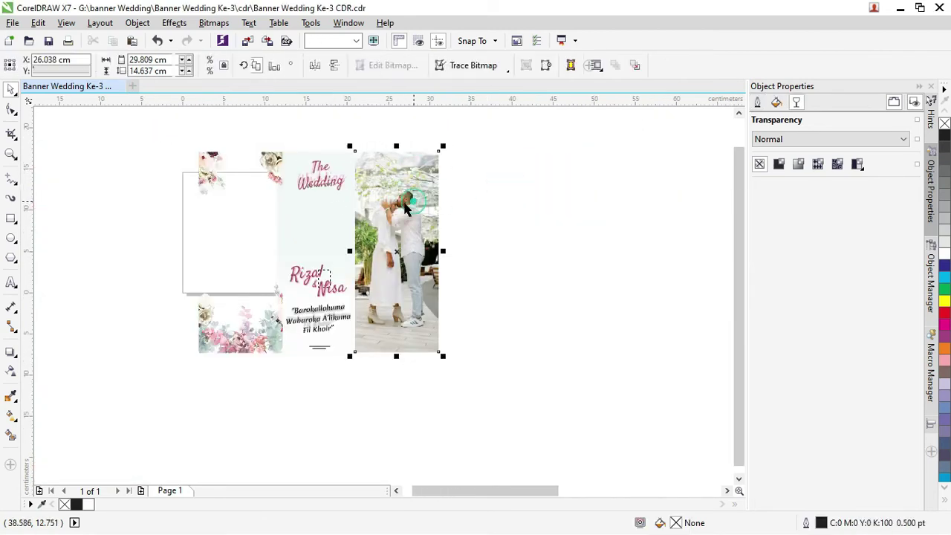
shift+click(329, 207)
click(456, 191)
click(344, 186)
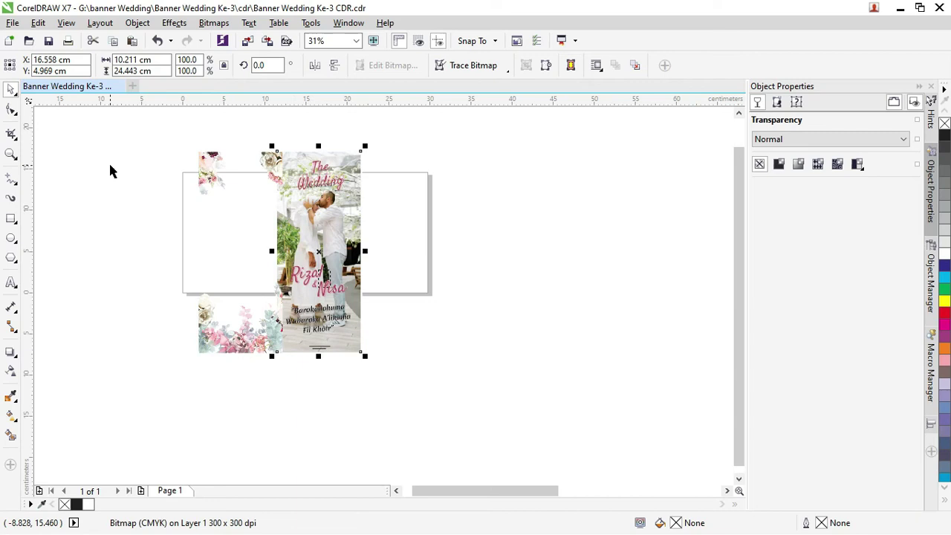
click(12, 372)
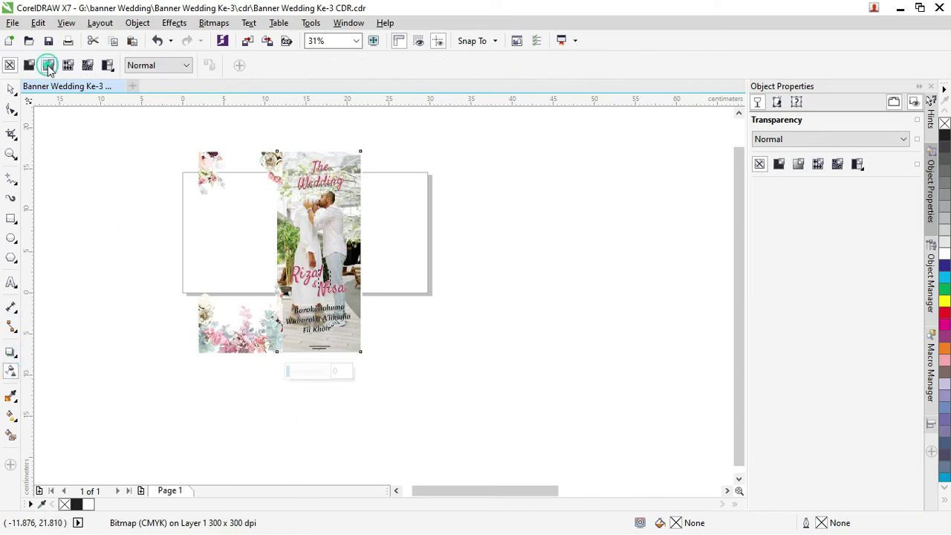
Step: Apply an elliptical fountain transparency to the couple photo
click(48, 66)
scroll(344, 219, up, 2)
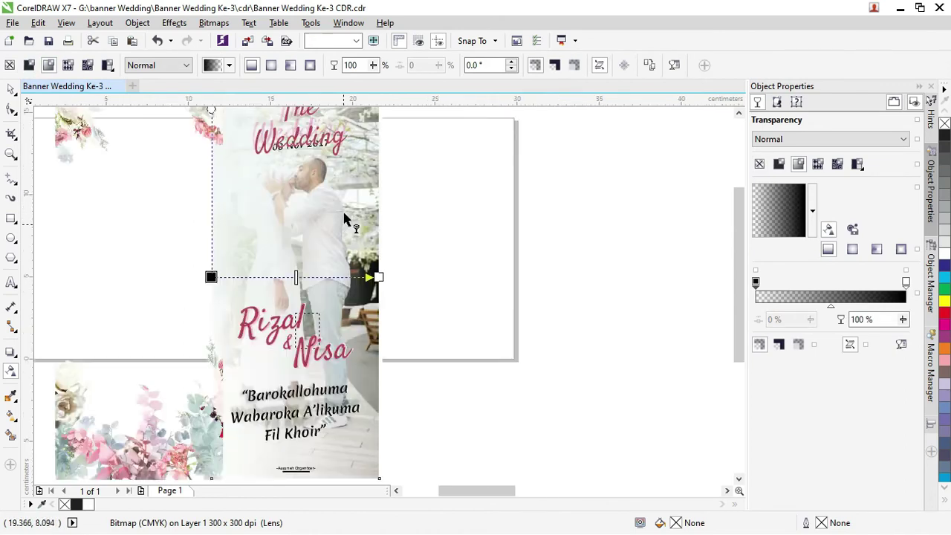
scroll(255, 186, down, 2)
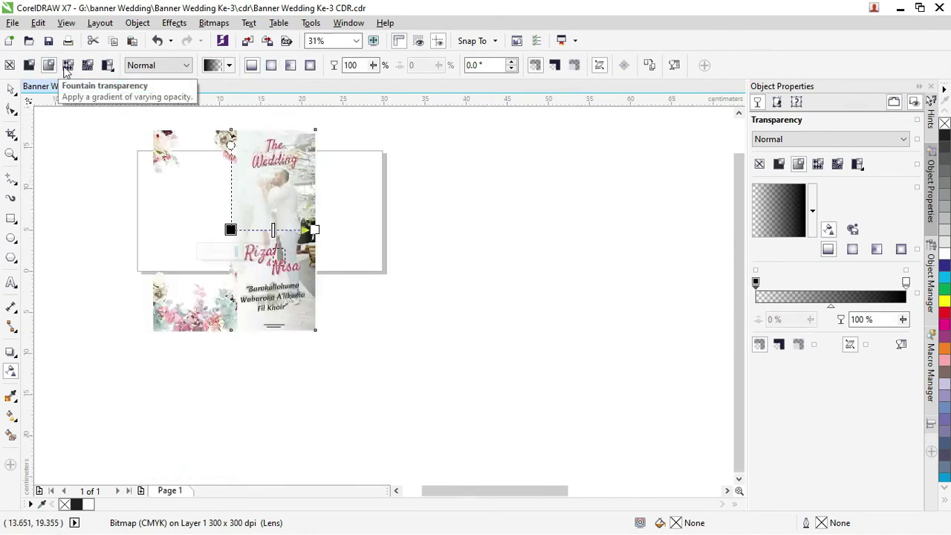
click(272, 65)
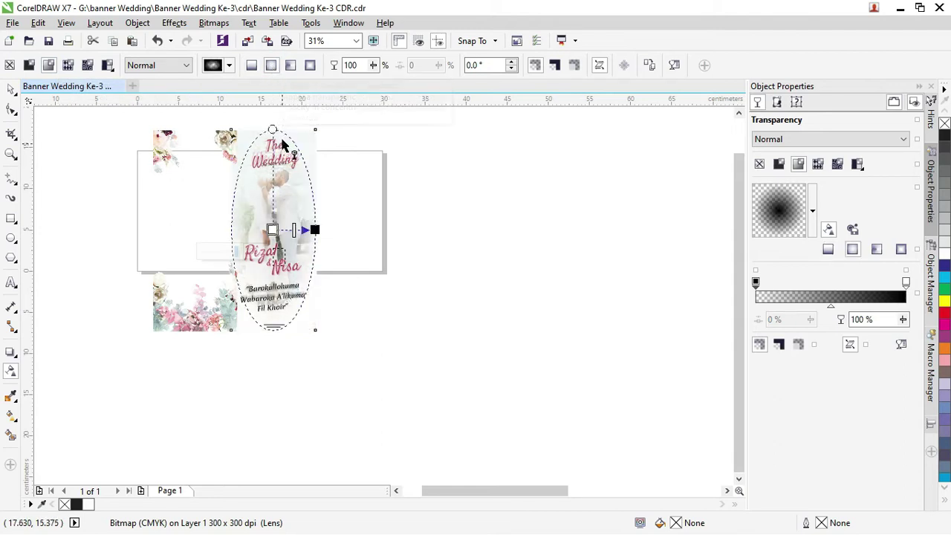
drag(272, 131, 272, 191)
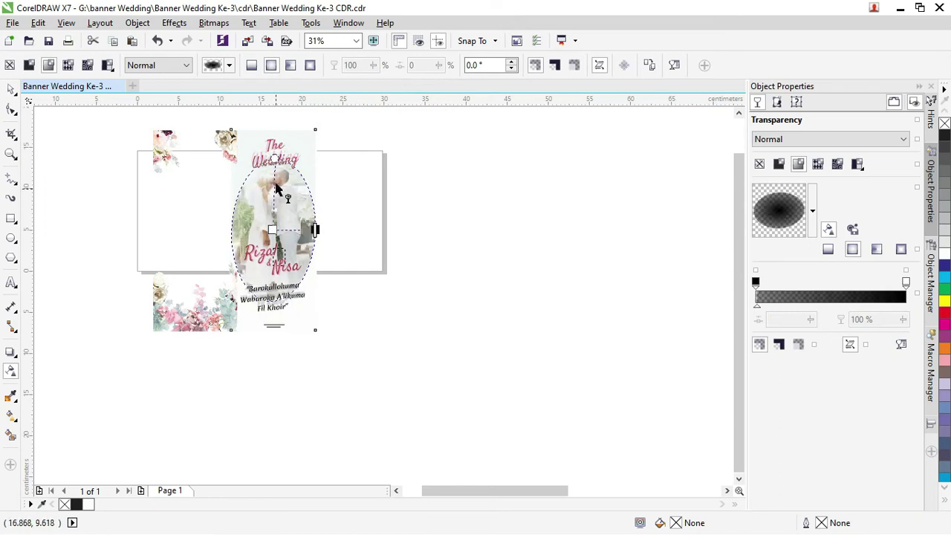
Step: Adjust the centre node, stretch the ellipse up toward the title and shift the fade midpoint
scroll(273, 152, up, 1)
click(268, 294)
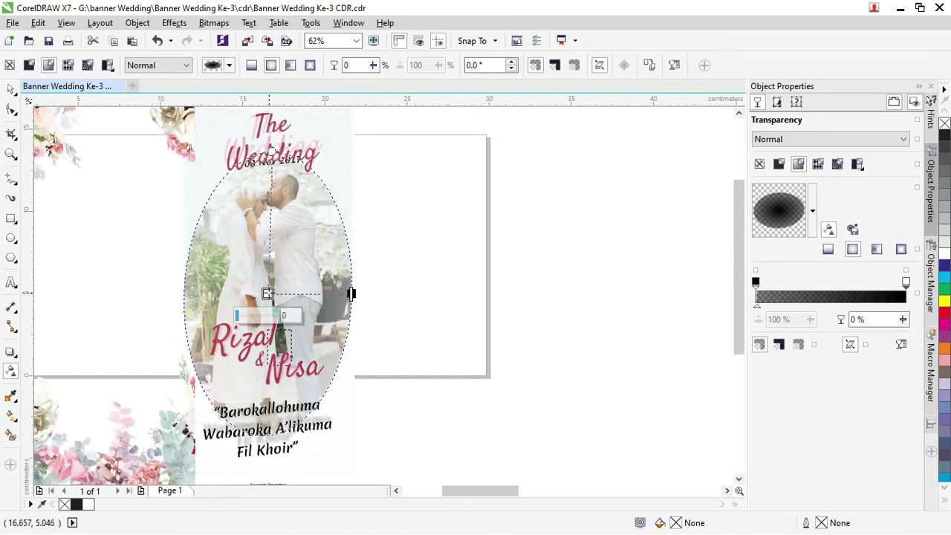
drag(270, 315, 278, 312)
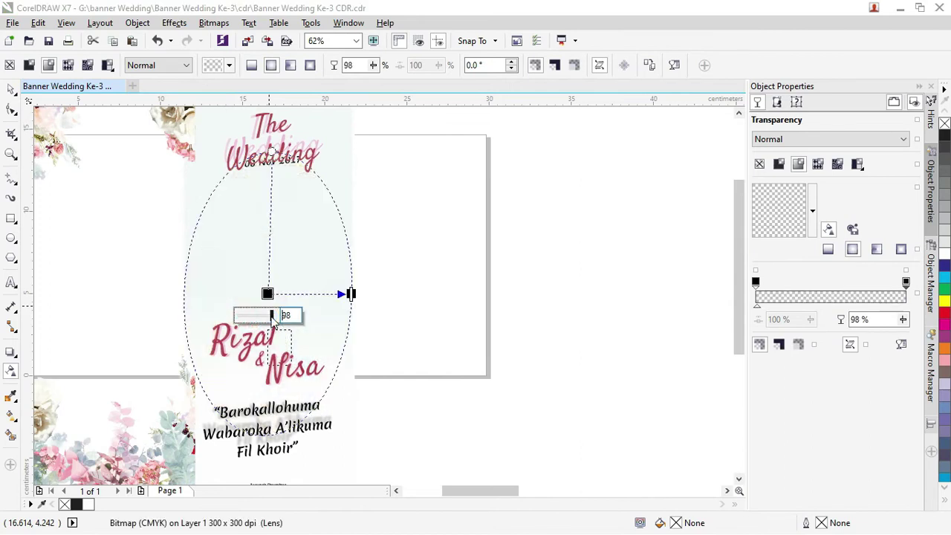
click(350, 293)
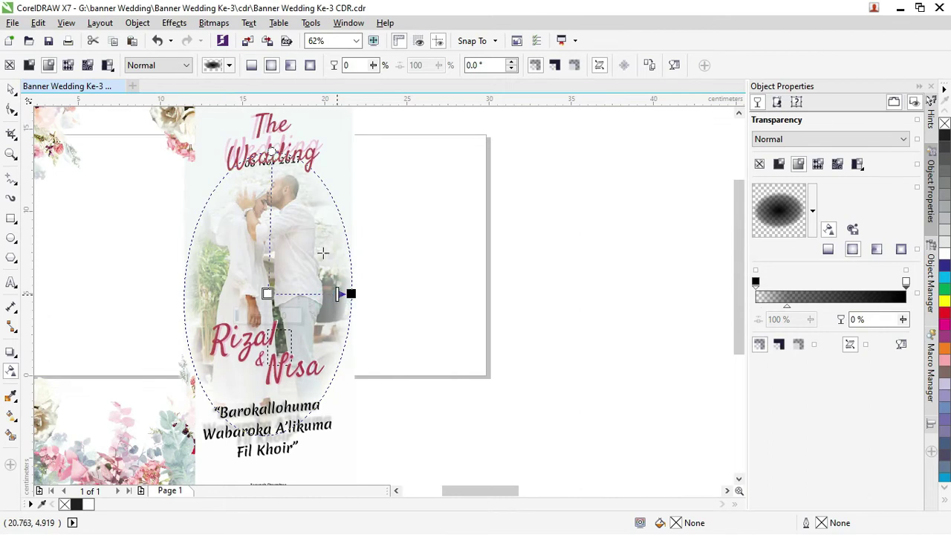
drag(272, 152, 268, 119)
click(342, 293)
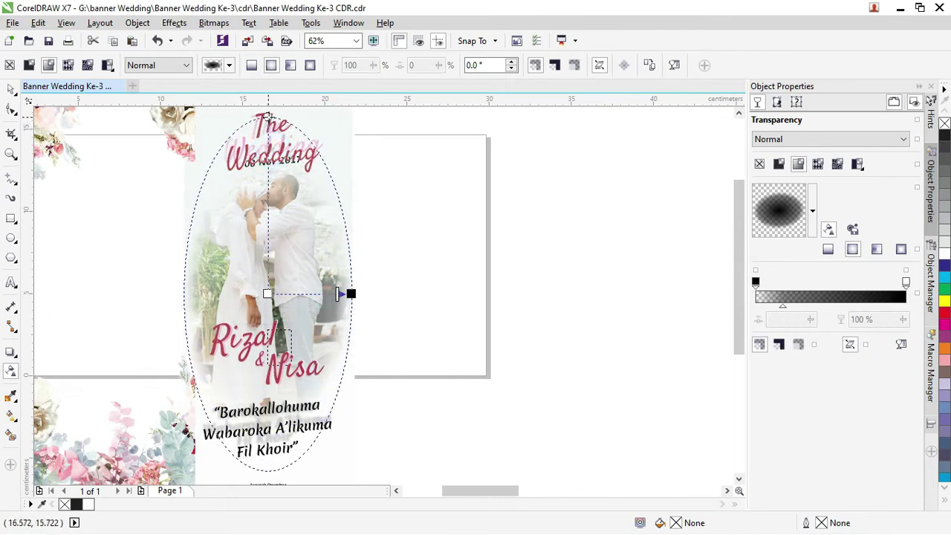
mouse_move(337, 293)
mouse_down()
mouse_move(310, 294)
mouse_move(350, 294)
mouse_move(342, 294)
mouse_up()
scroll(334, 282, down, 2)
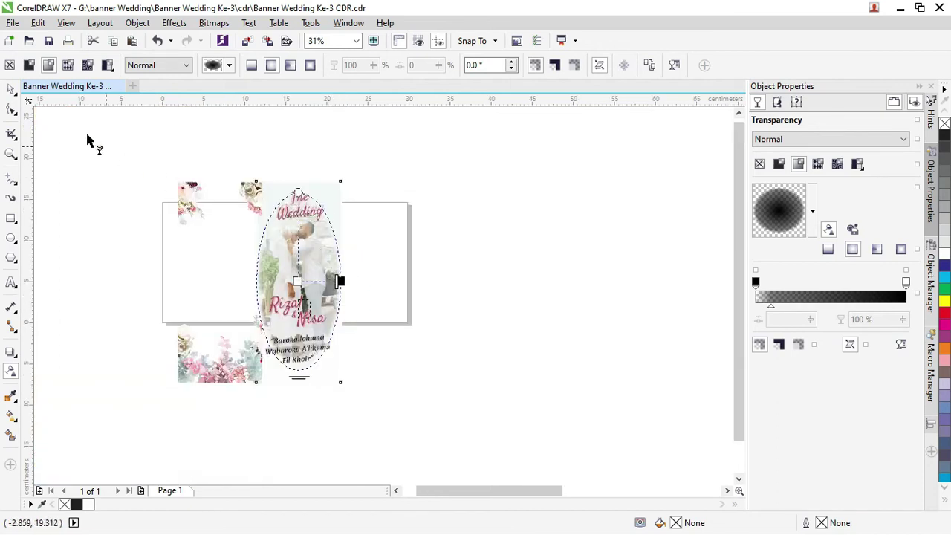
click(11, 89)
click(123, 124)
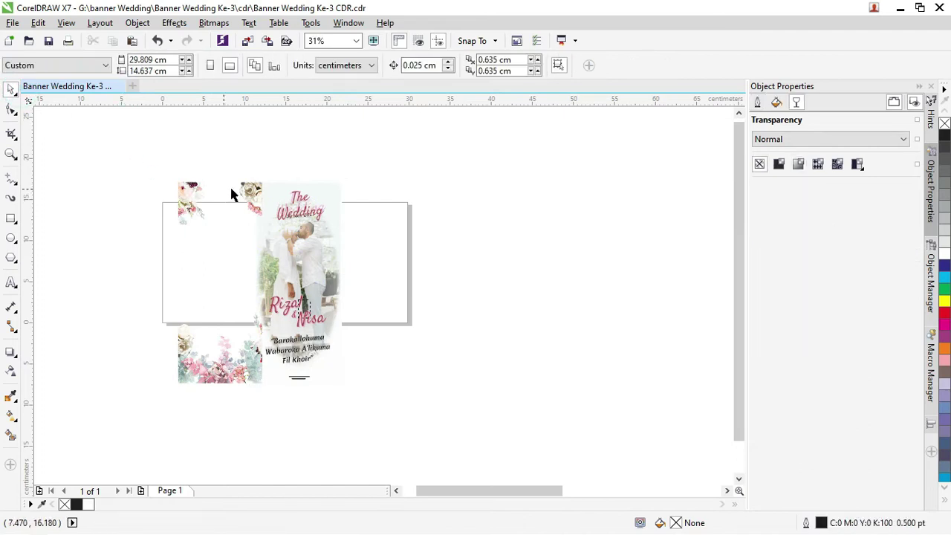
Step: Move both left flower pieces right onto the couple photo
click(253, 190)
click(250, 189)
drag(250, 190, 329, 195)
click(385, 206)
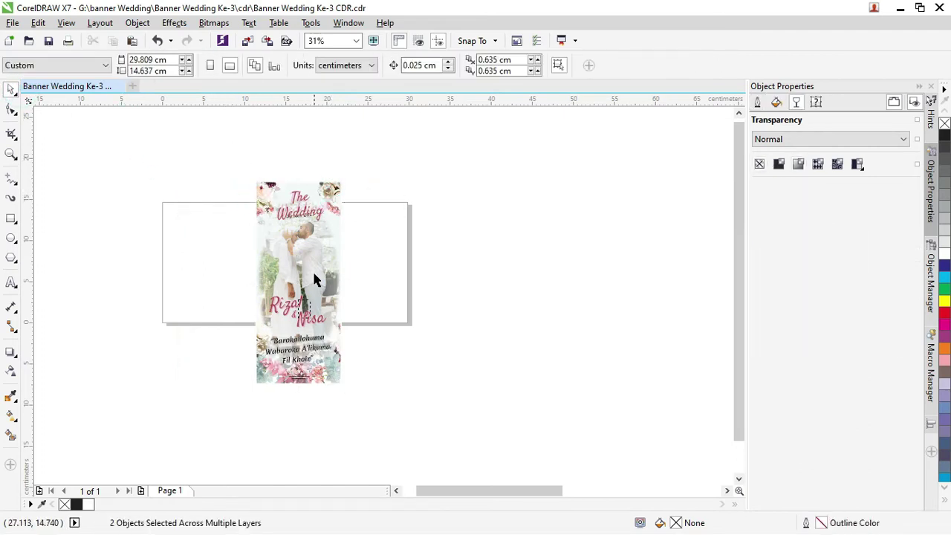
Step: Shift the flower artwork further right and select the couple photo
scroll(342, 332, up, 3)
scroll(334, 330, up, 1)
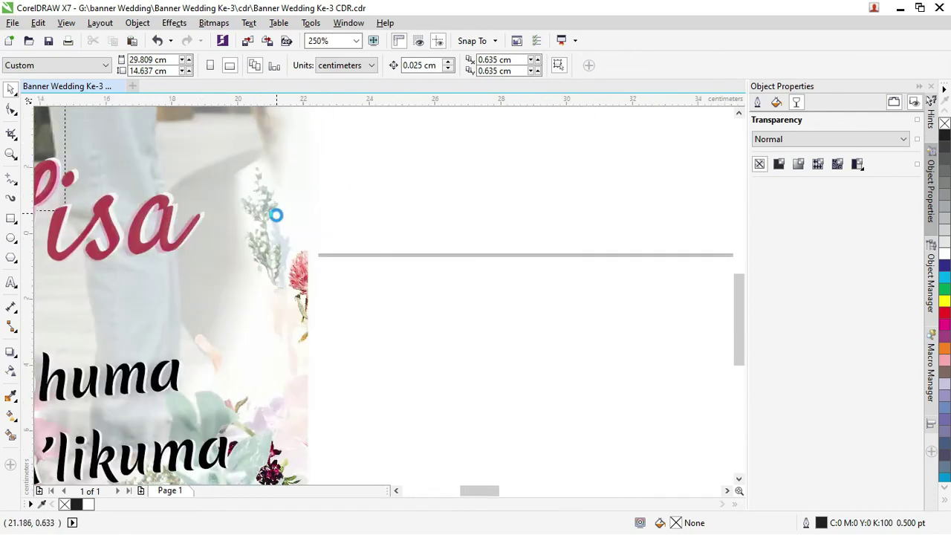
scroll(276, 217, down, 2)
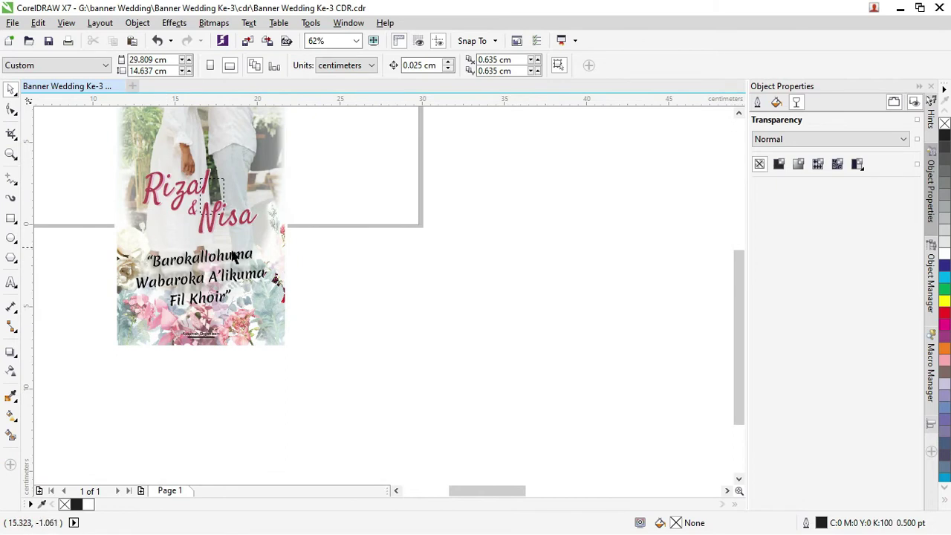
scroll(274, 202, up, 1)
scroll(271, 200, down, 1)
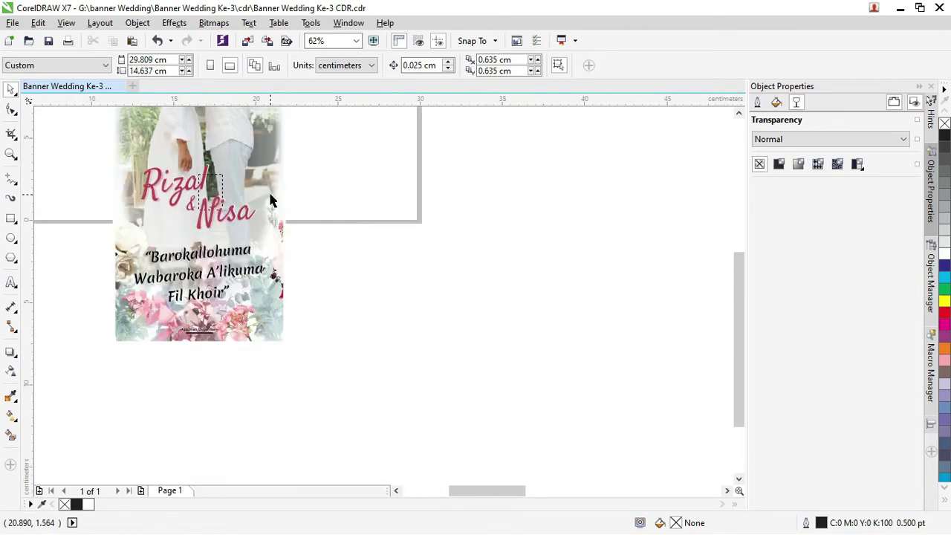
drag(737, 335, 737, 276)
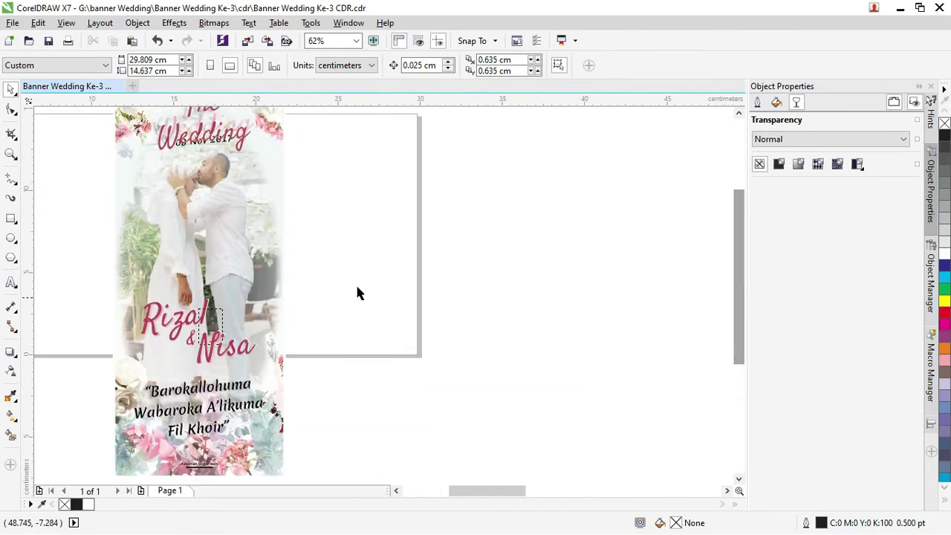
click(235, 232)
drag(233, 225, 381, 230)
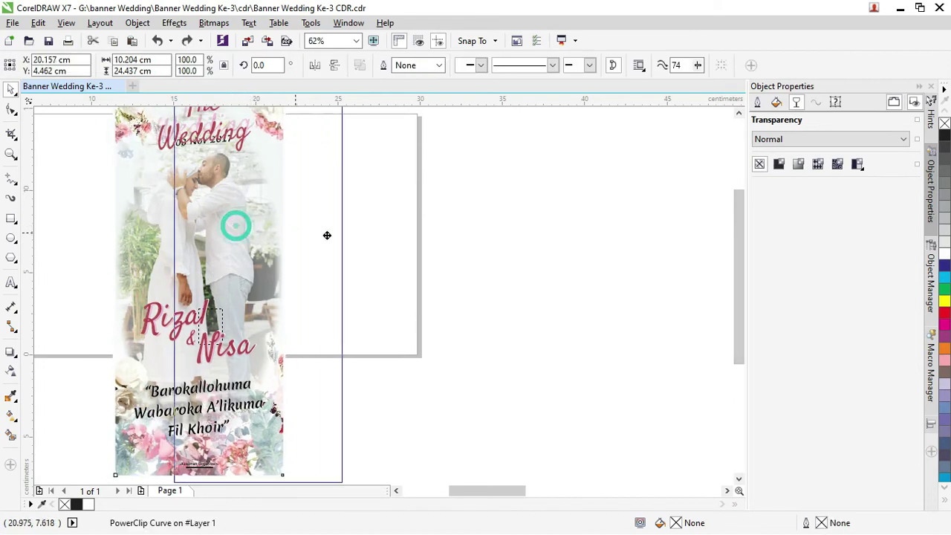
click(237, 229)
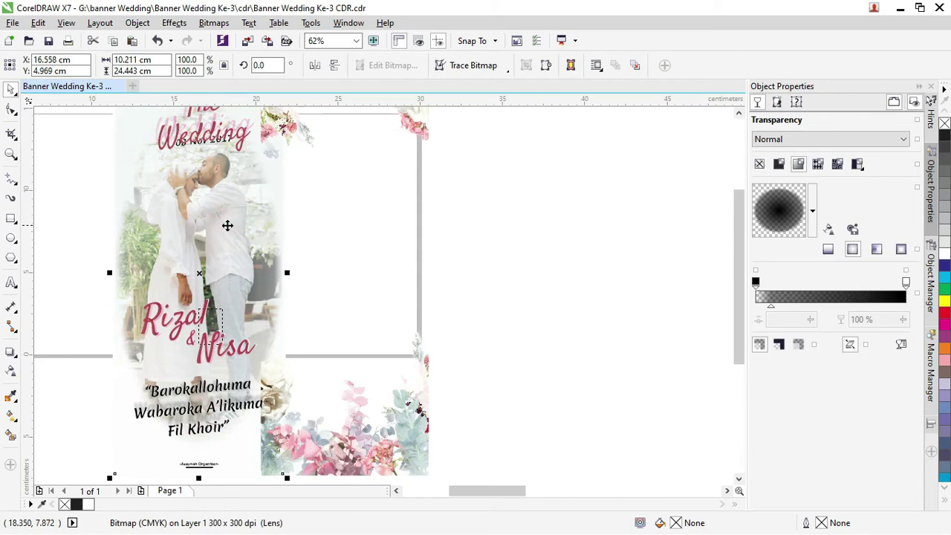
Step: Adjust the photo's elliptical fade midpoint and add an intermediate fade node
click(12, 369)
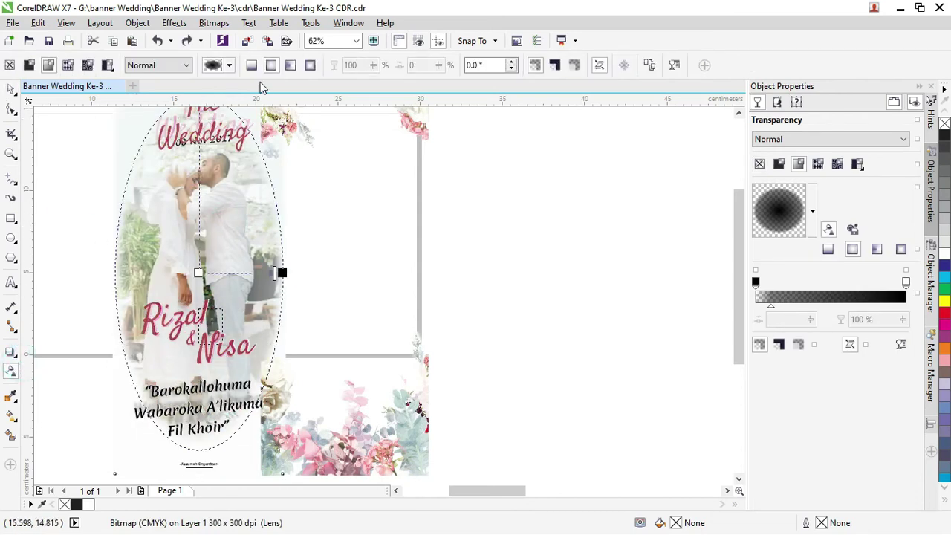
click(555, 65)
scroll(217, 272, up, 2)
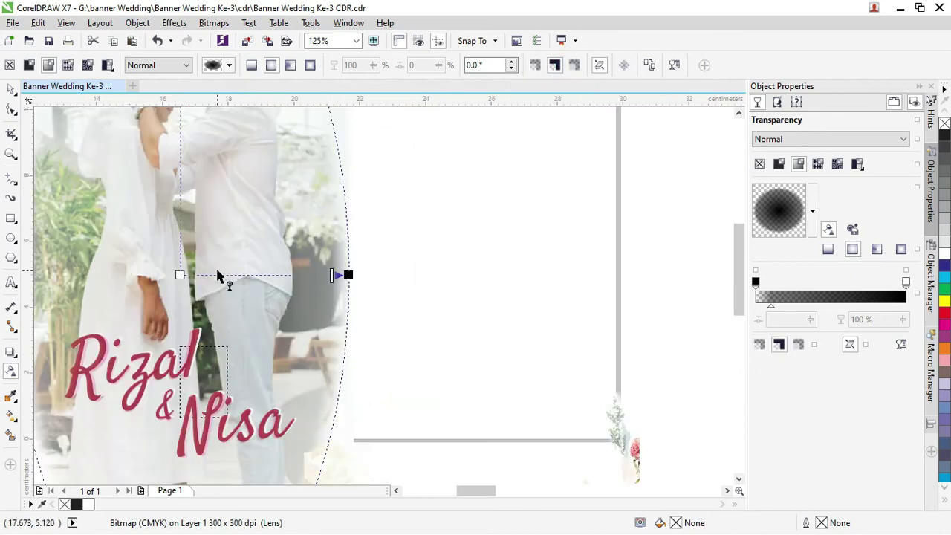
mouse_move(331, 275)
mouse_down()
mouse_move(292, 275)
mouse_move(326, 275)
mouse_up()
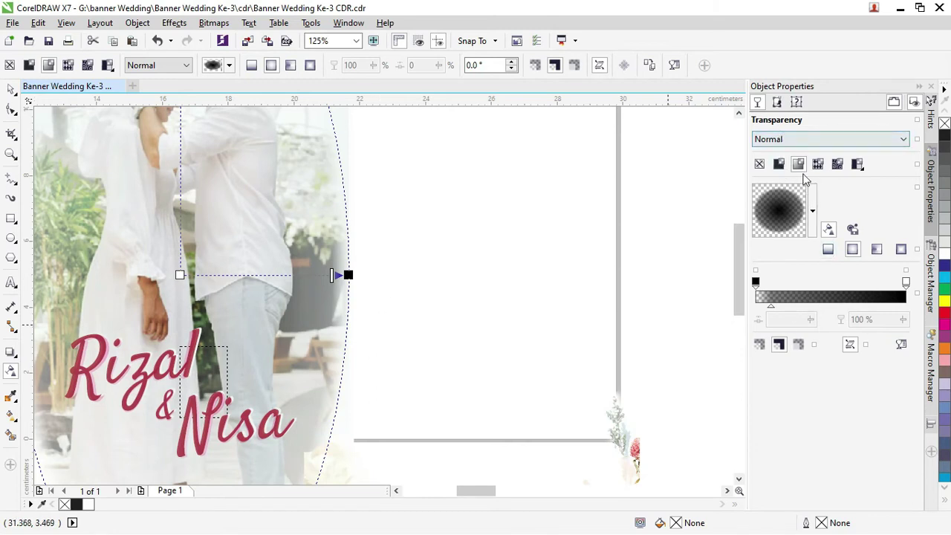
click(814, 310)
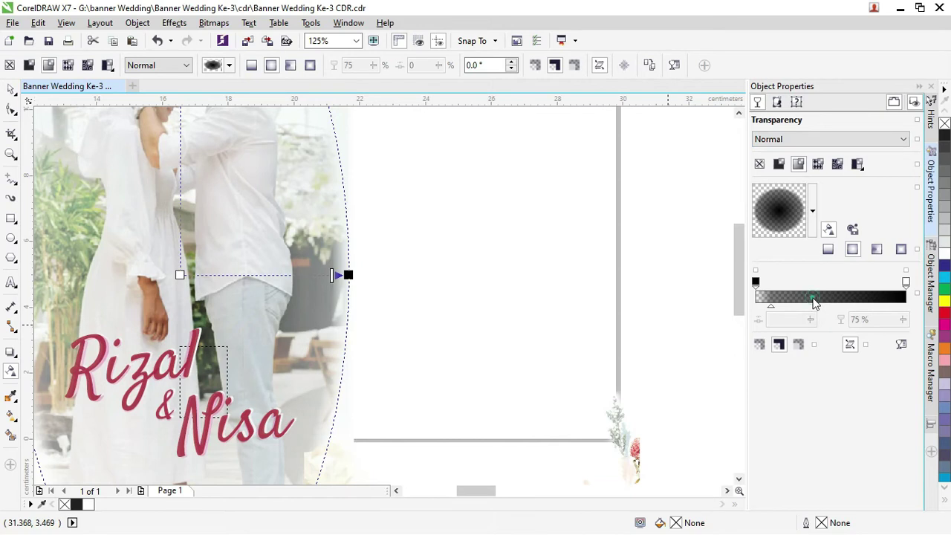
double_click(813, 297)
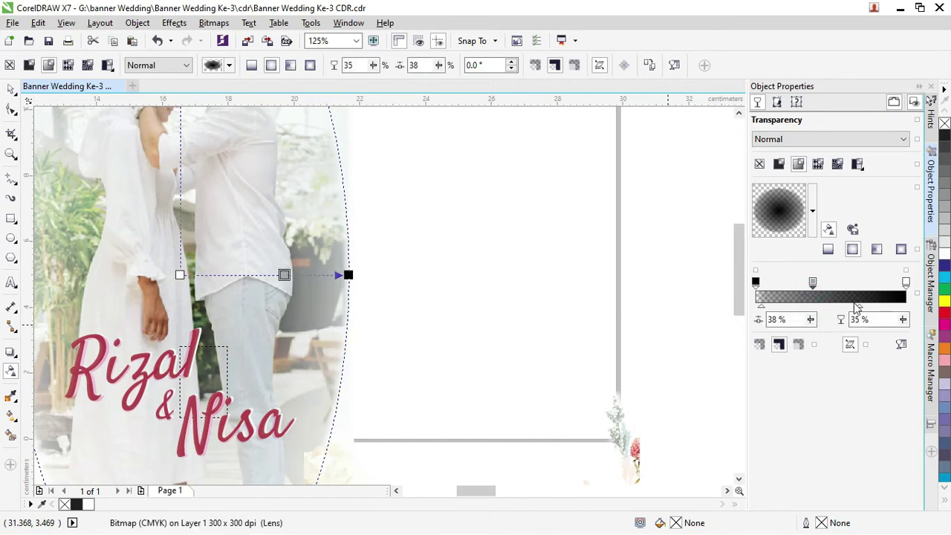
mouse_move(860, 309)
mouse_down()
mouse_move(836, 310)
mouse_move(778, 282)
mouse_move(791, 311)
mouse_up()
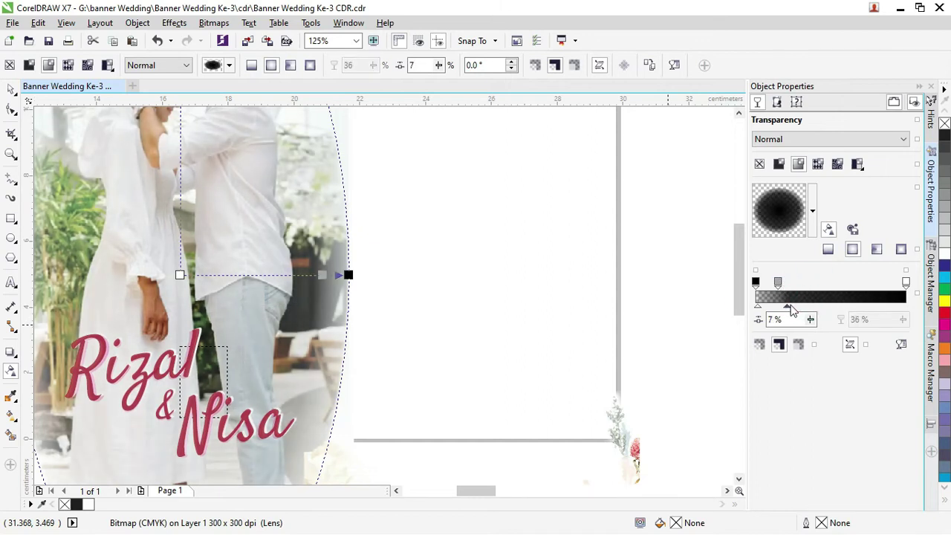
Step: Lower the photo fade's transparency level to near 0% so the photo looks more solid
scroll(546, 272, down, 1)
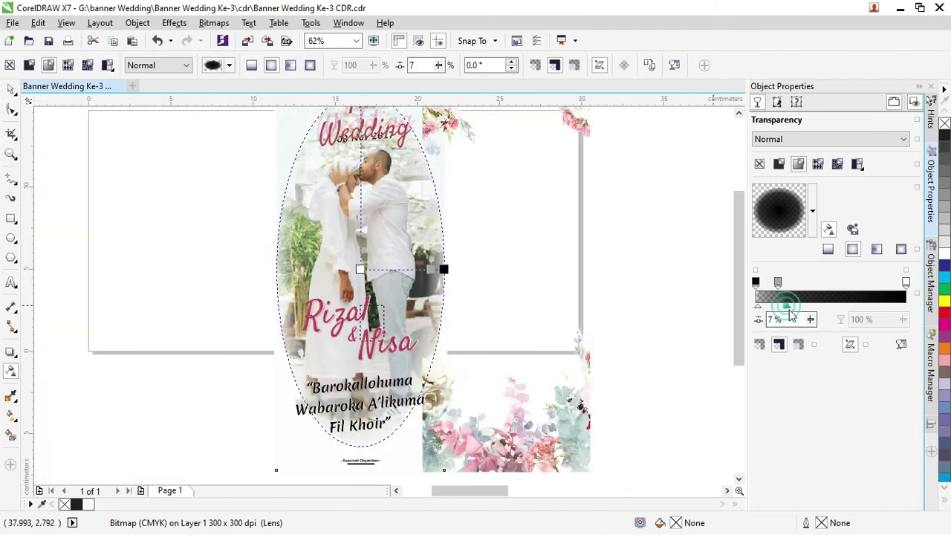
drag(803, 339, 852, 342)
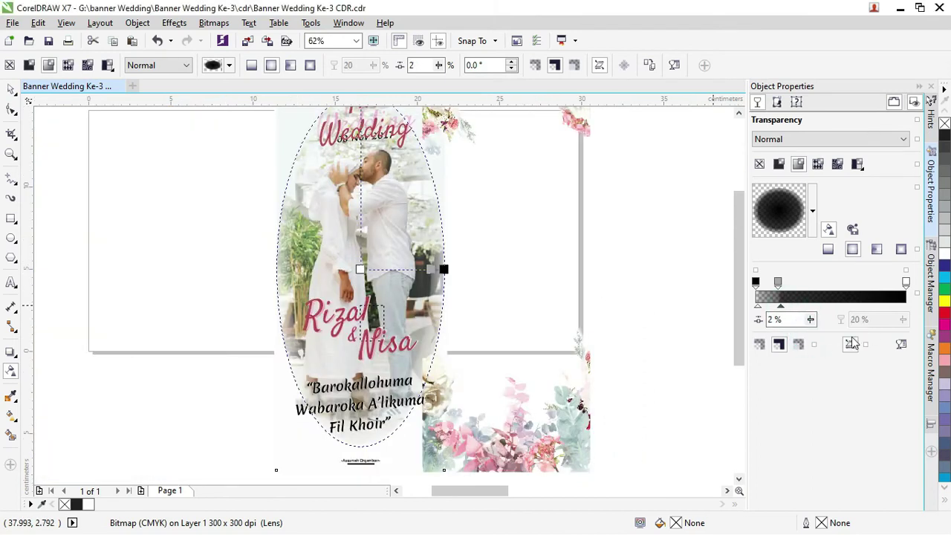
drag(811, 319, 787, 319)
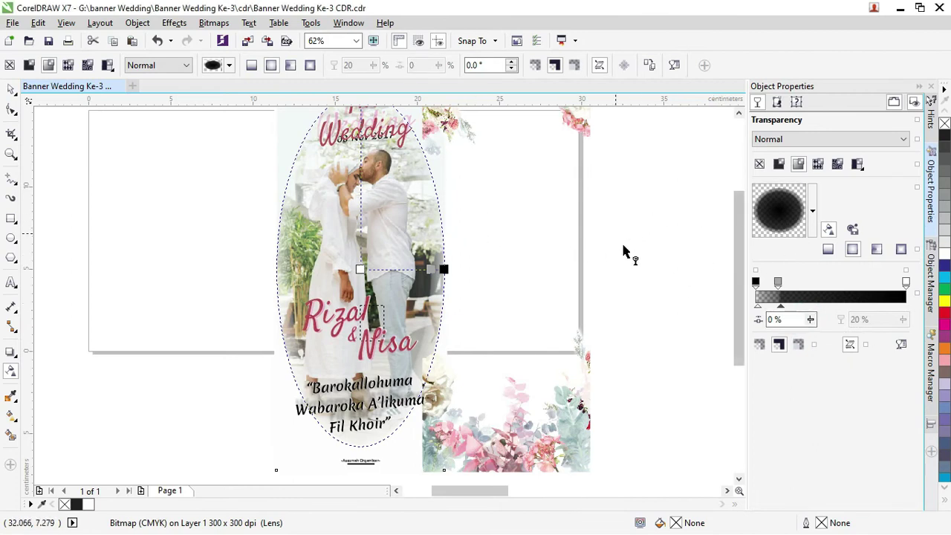
scroll(653, 250, down, 1)
scroll(594, 226, up, 1)
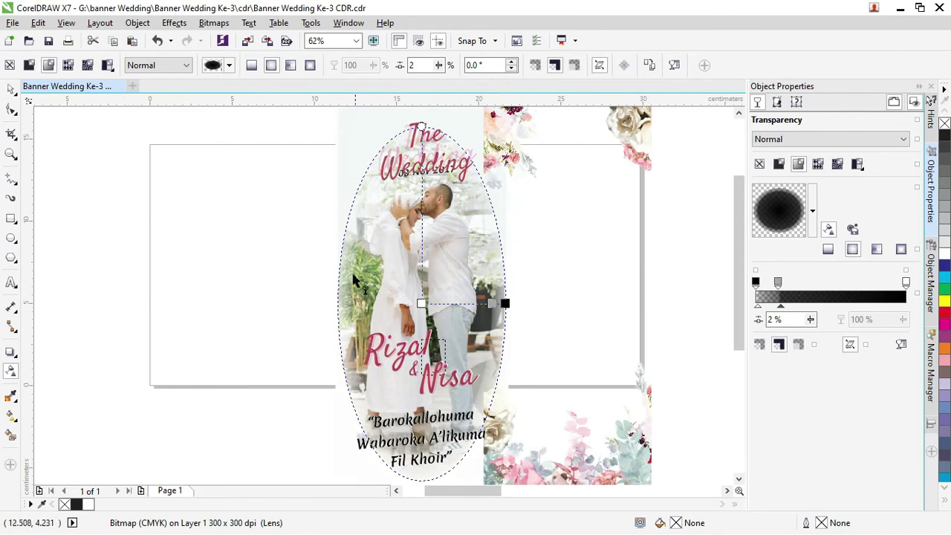
click(11, 89)
click(81, 126)
click(495, 148)
Step: Centre the couple photo on the tall floral banner and zoom to review the designs
scroll(494, 151, down, 1)
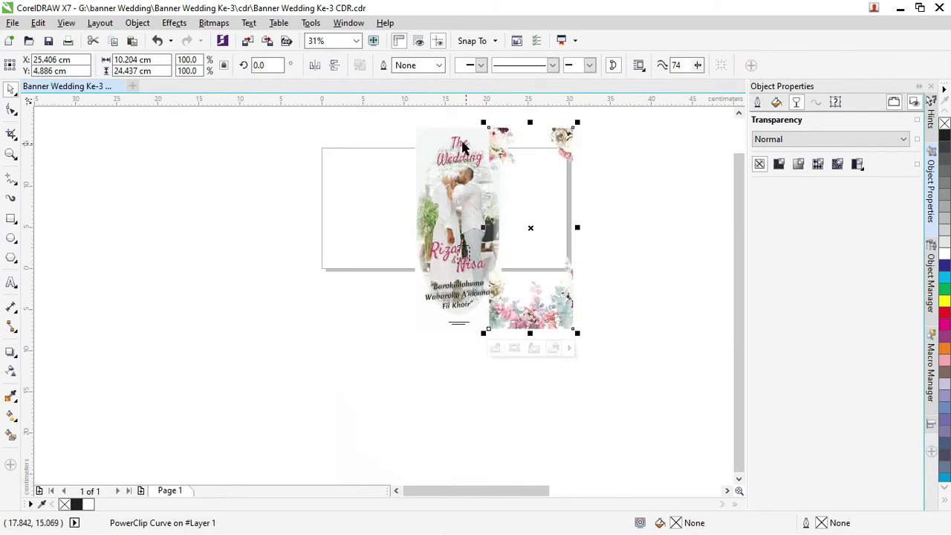
shift+click(435, 132)
key(c)
click(590, 145)
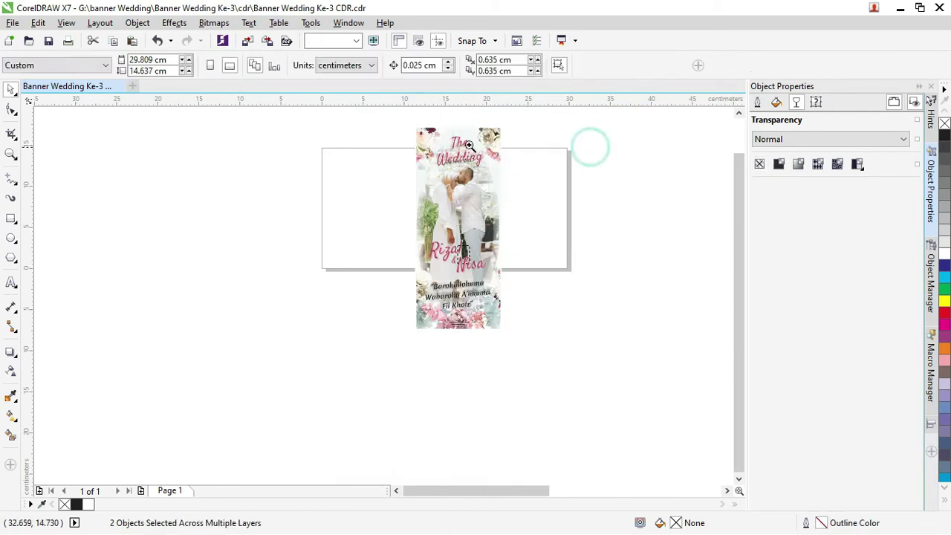
key(z)
drag(394, 115, 515, 246)
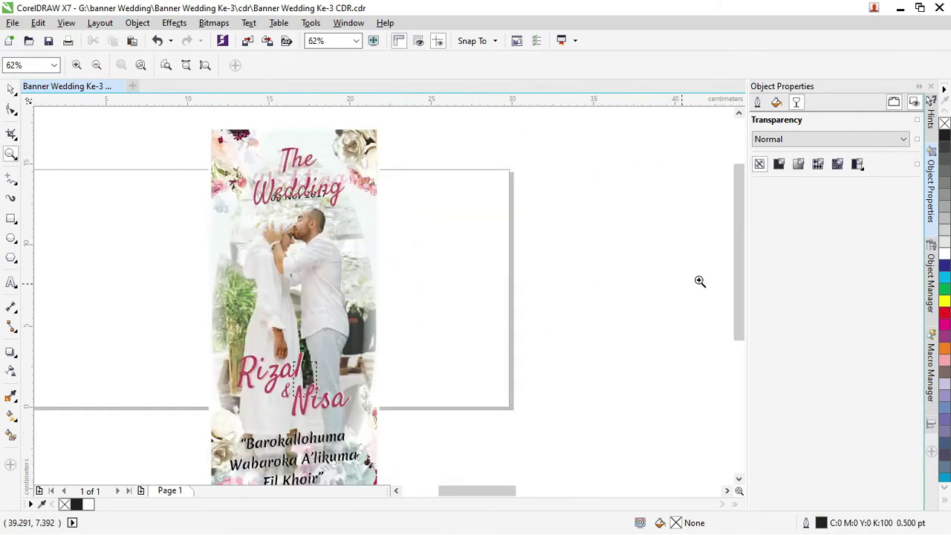
mouse_move(741, 260)
mouse_down()
mouse_move(739, 318)
mouse_move(741, 269)
mouse_up()
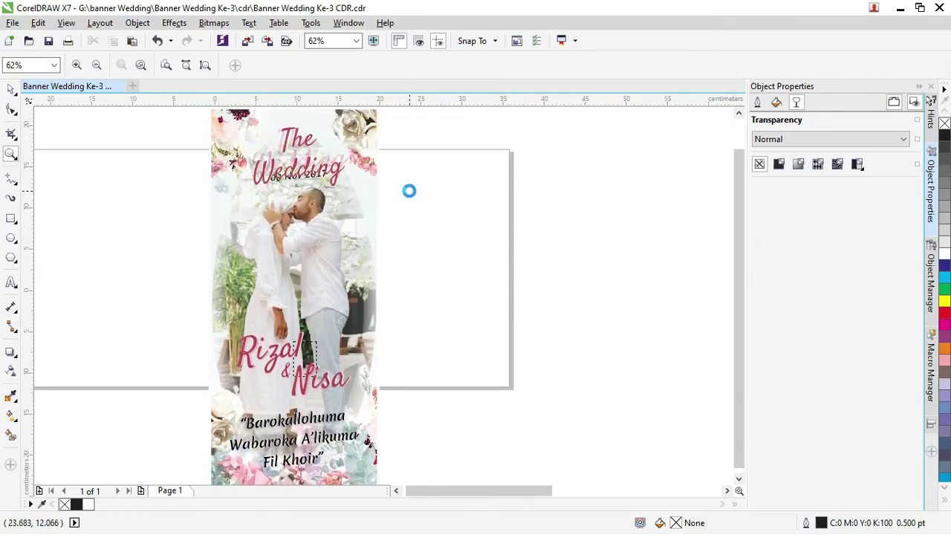
right_click(409, 191)
right_click(291, 157)
right_click(588, 258)
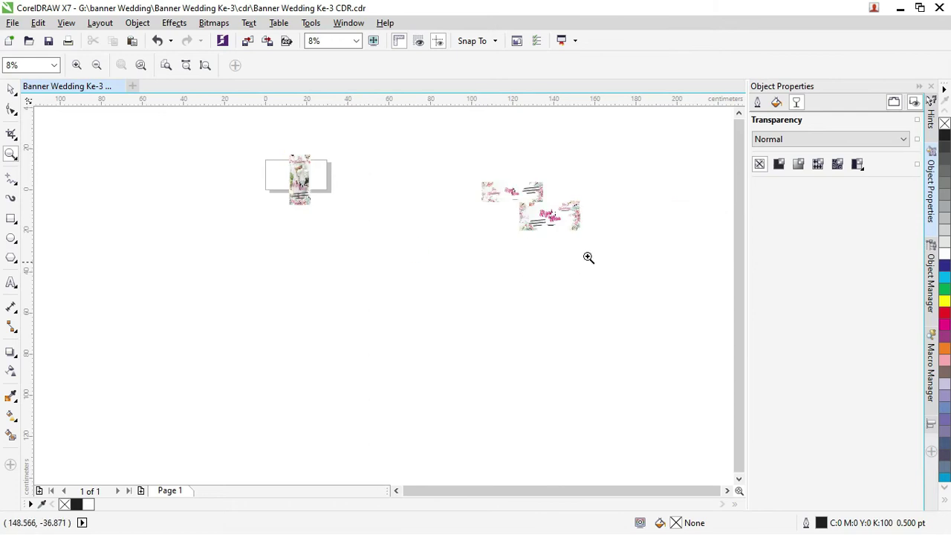
click(559, 223)
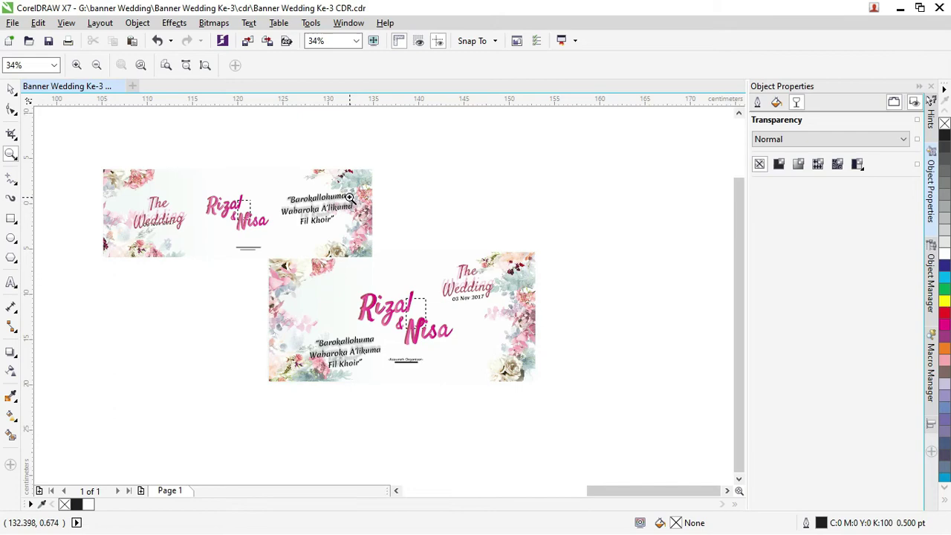
Step: Open all three Banner Wedding Ke-3 PSD files in Photoshop, showing the 200 x85-01 banner
key(alt+Tab)
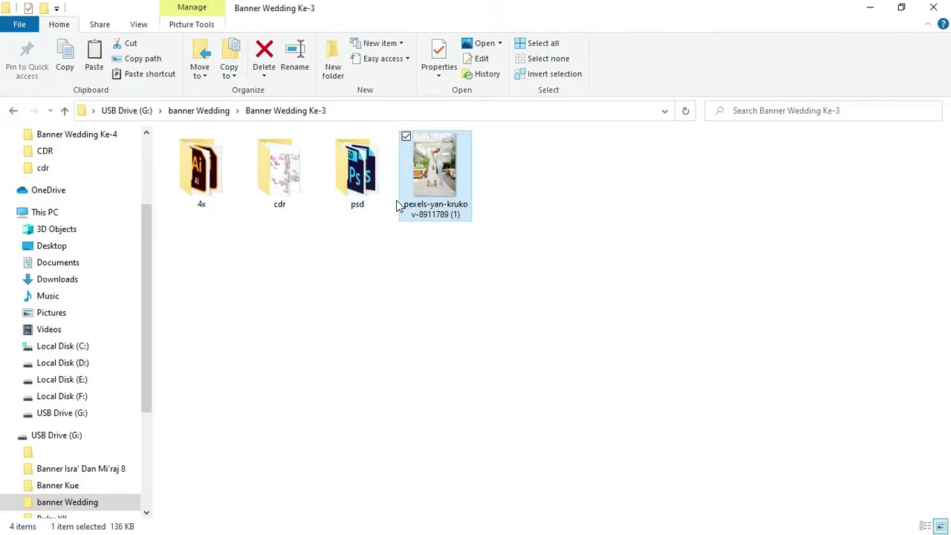
double_click(349, 172)
click(259, 156)
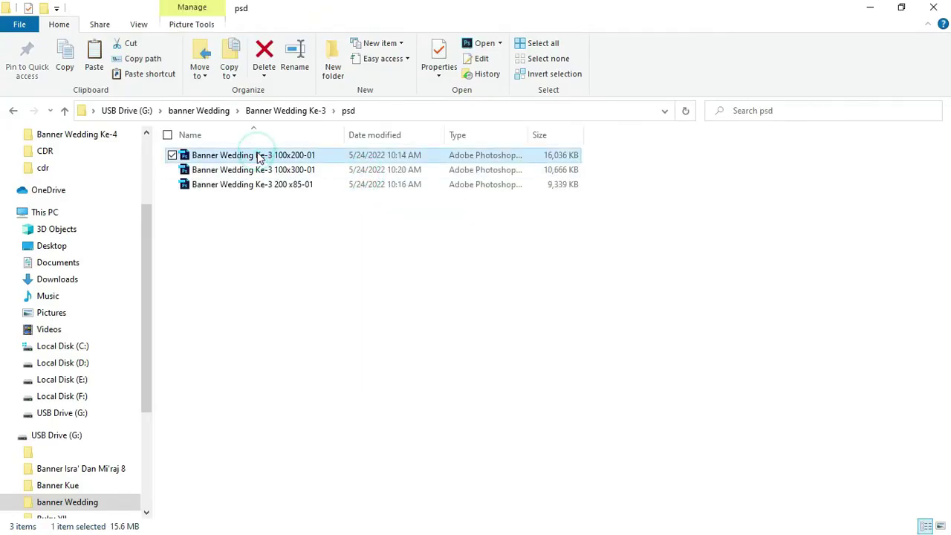
shift+click(265, 186)
right_click(266, 185)
click(281, 196)
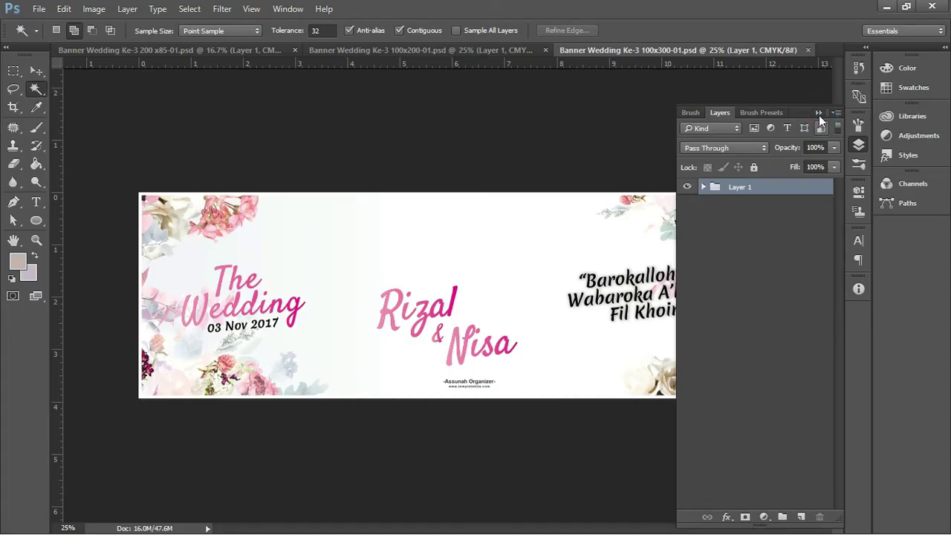
click(818, 113)
click(501, 49)
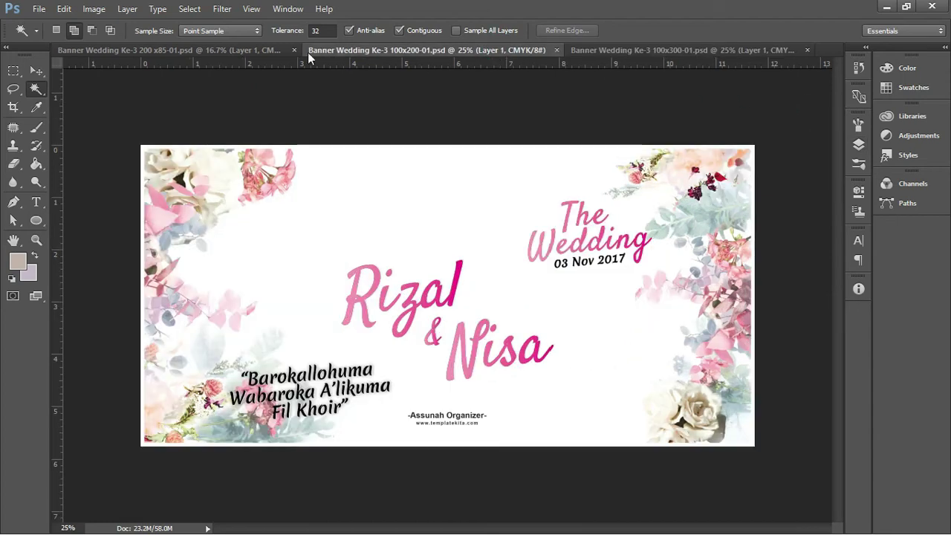
click(257, 49)
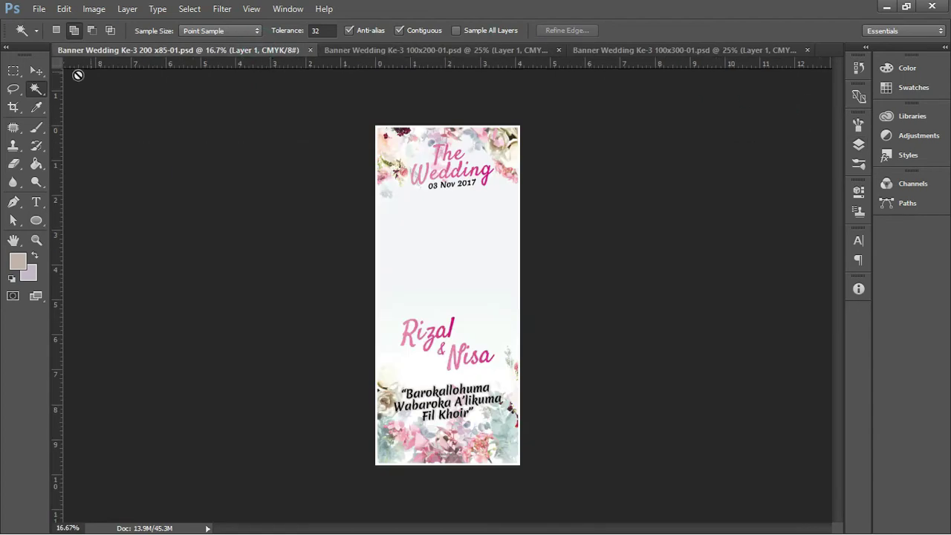
Step: Place the pexels-yan-krukov couple photo across the middle of the 200 x85 banner and commit it
click(36, 70)
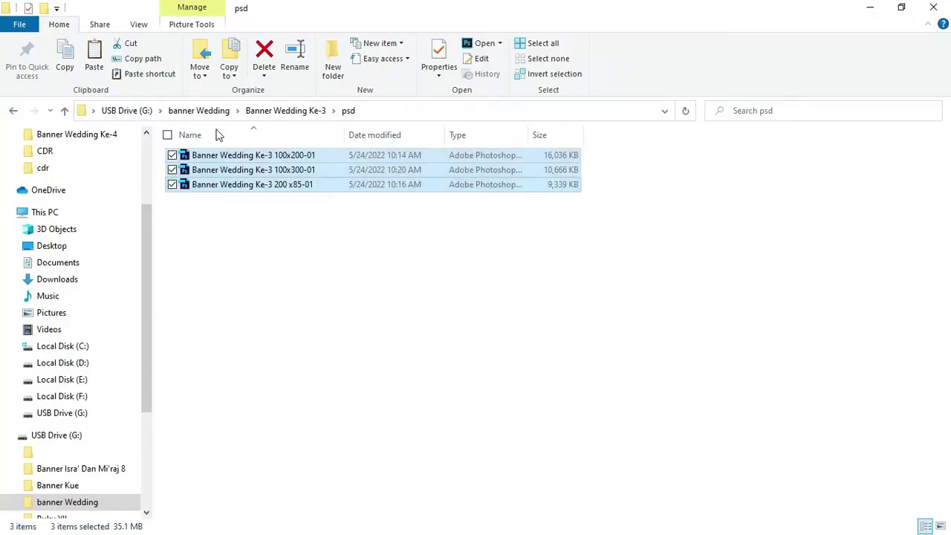
click(285, 110)
mouse_move(607, 238)
mouse_down()
mouse_move(496, 222)
mouse_move(507, 232)
mouse_up()
key(alt+Tab)
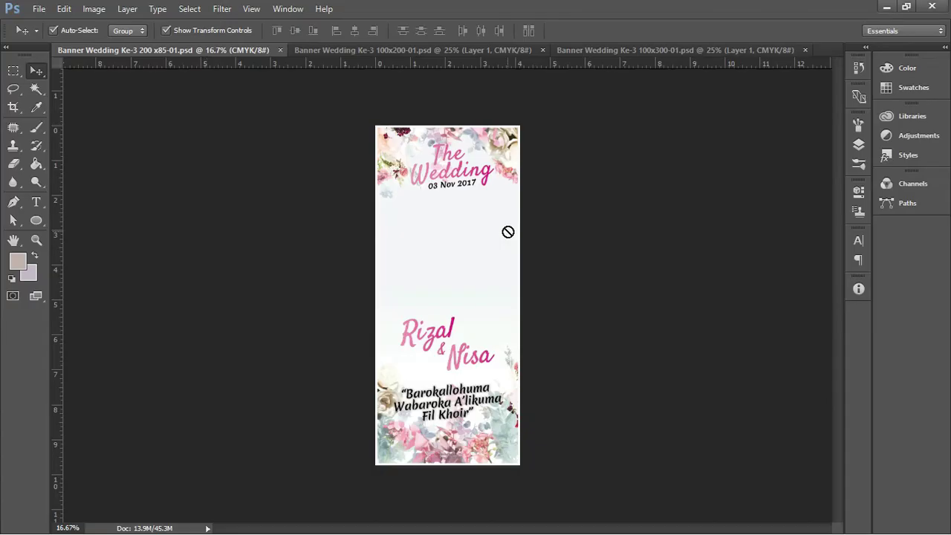
drag(469, 208, 476, 209)
key(Return)
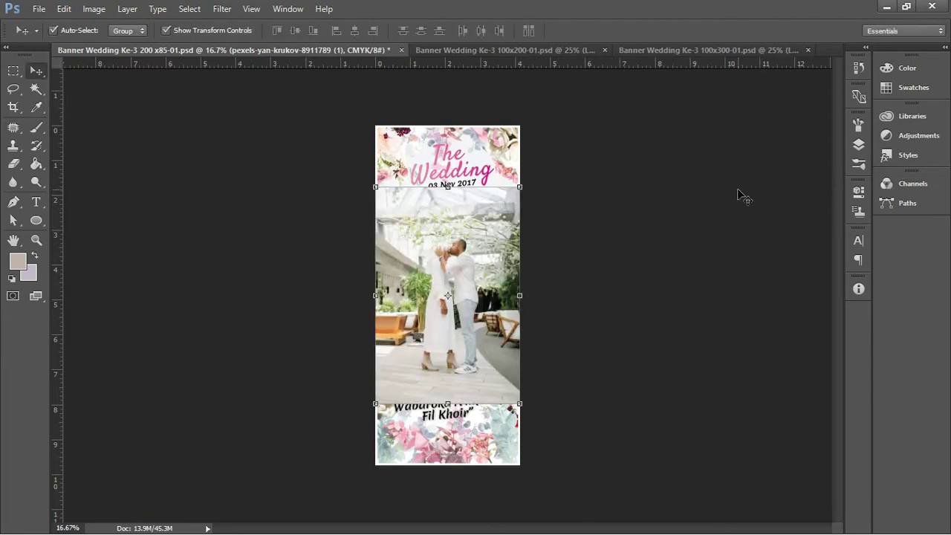
click(856, 146)
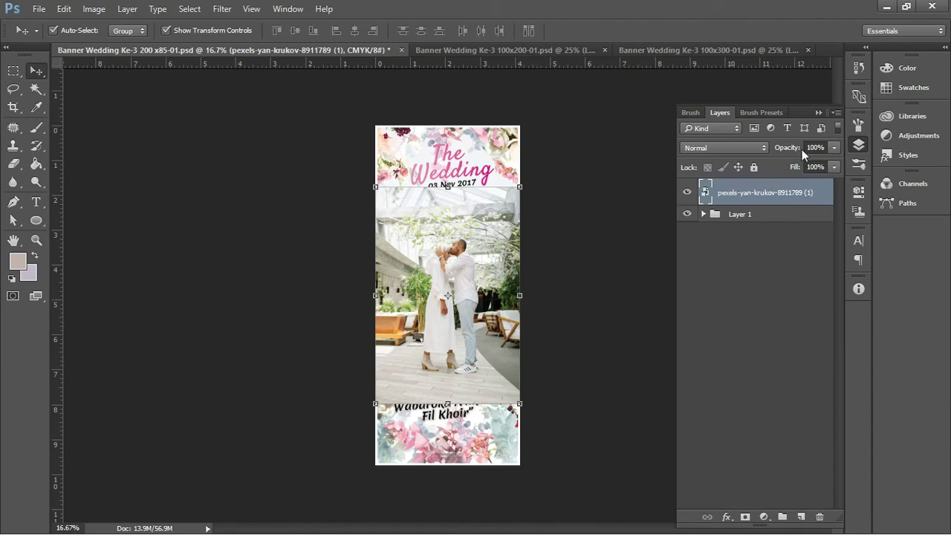
click(726, 217)
right_click(738, 214)
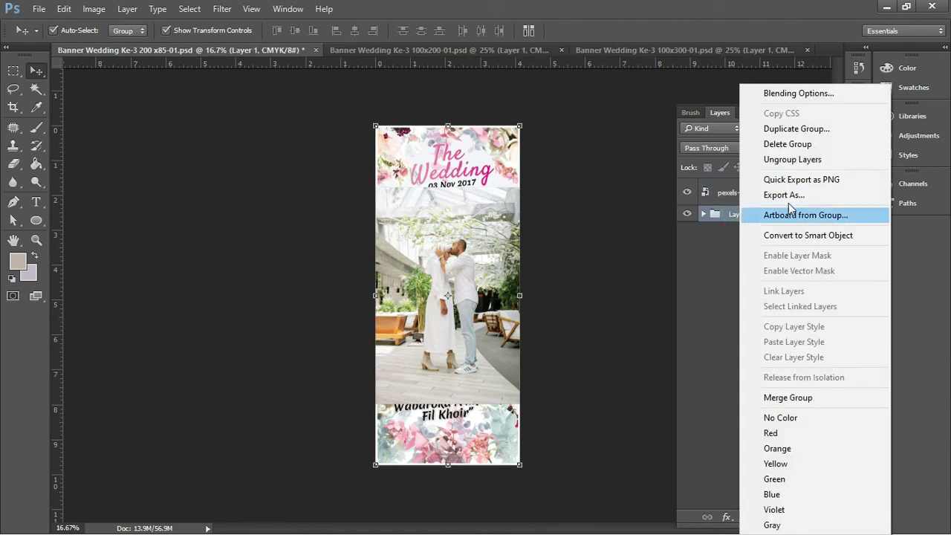
click(793, 160)
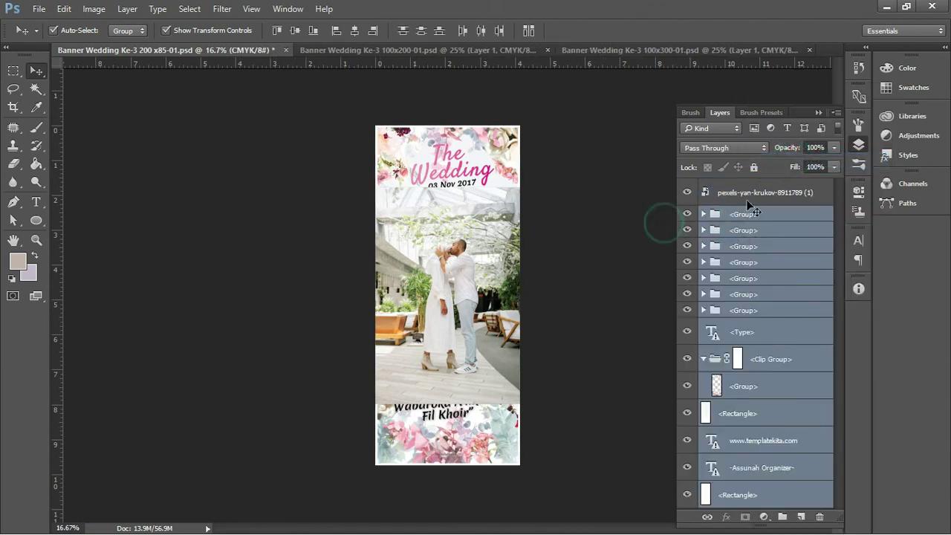
click(753, 192)
drag(759, 194, 760, 292)
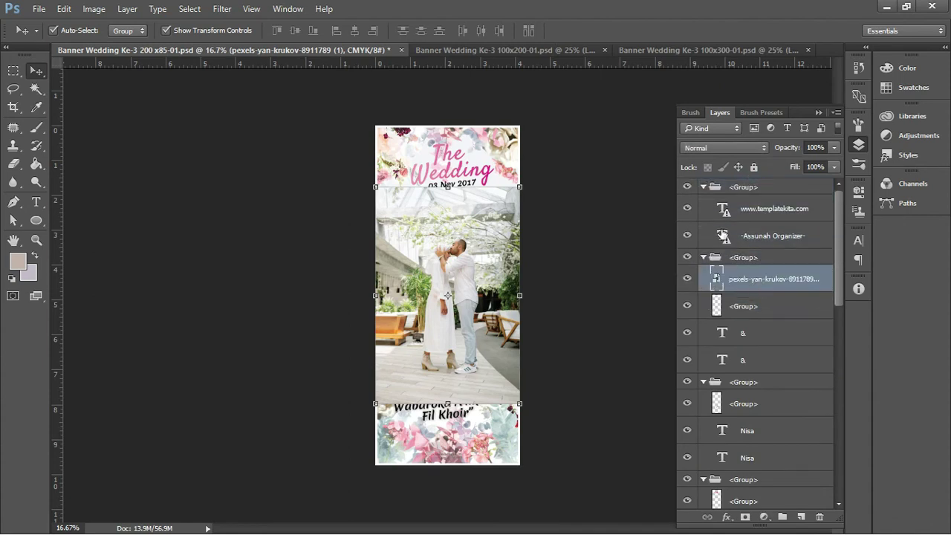
key(ctrl+z)
key(ctrl+z)
key(ctrl+z)
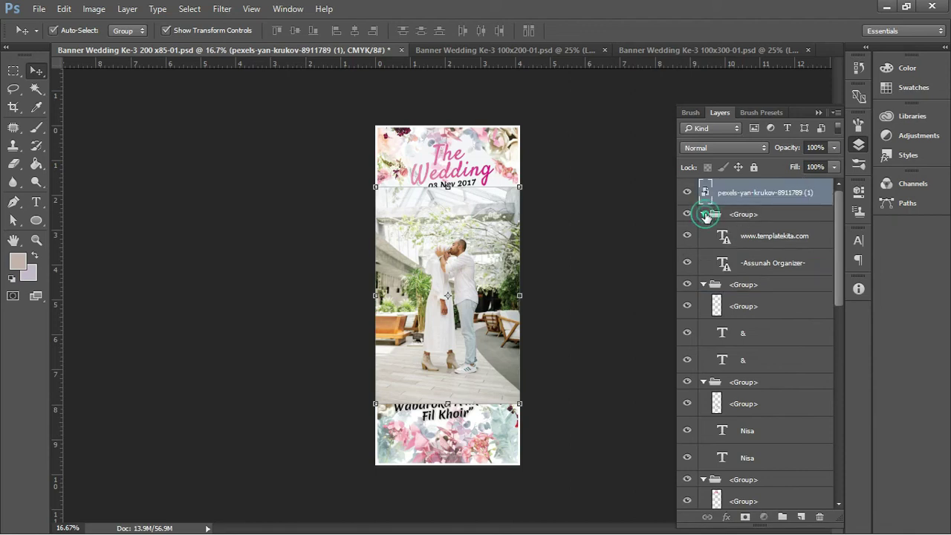
click(704, 214)
click(704, 229)
click(704, 246)
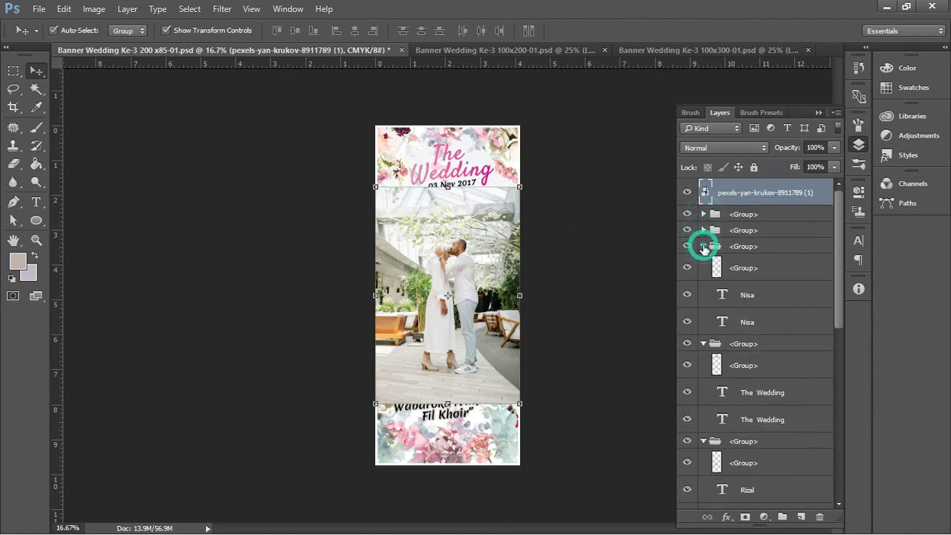
click(703, 262)
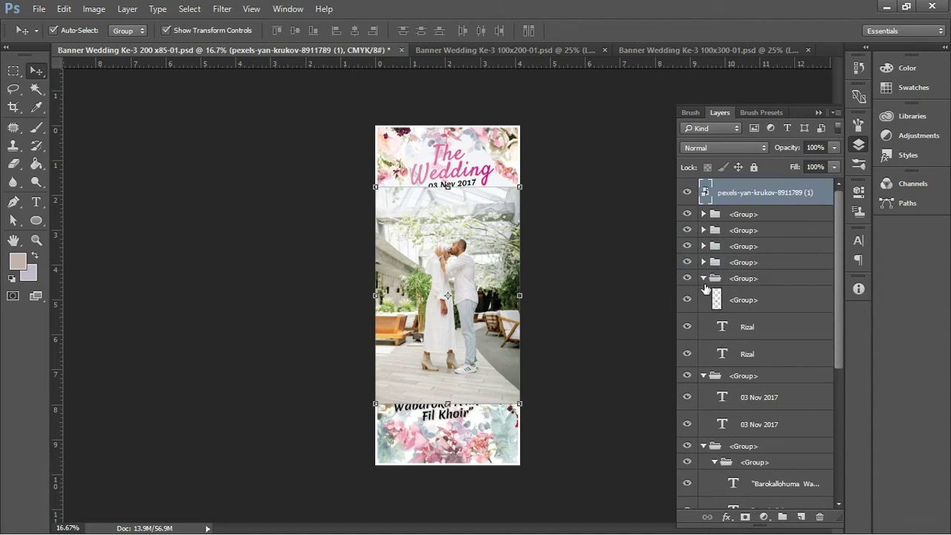
click(704, 278)
click(703, 295)
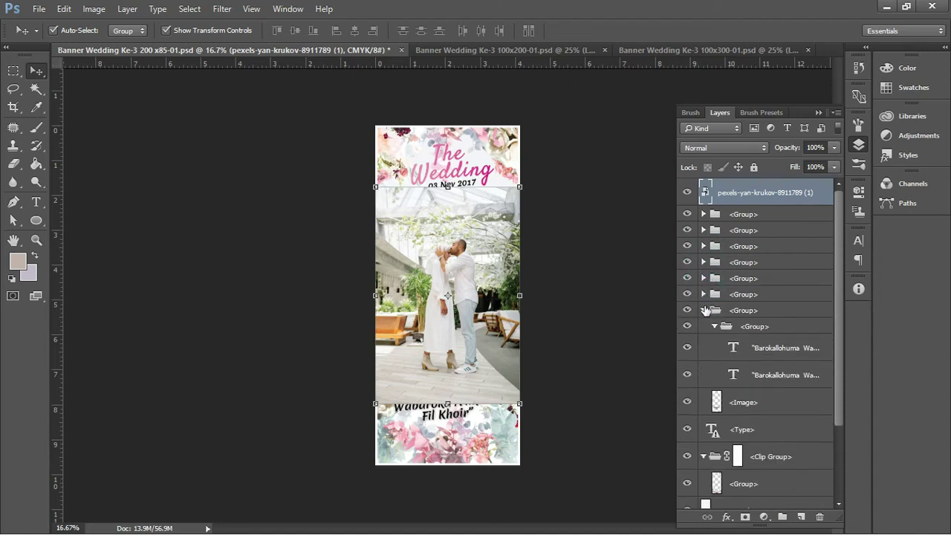
click(704, 310)
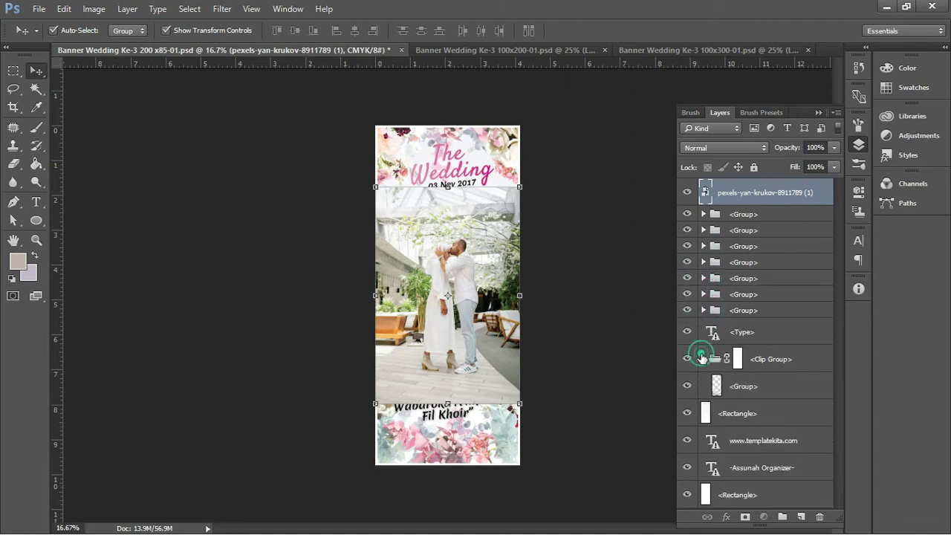
click(704, 359)
click(688, 214)
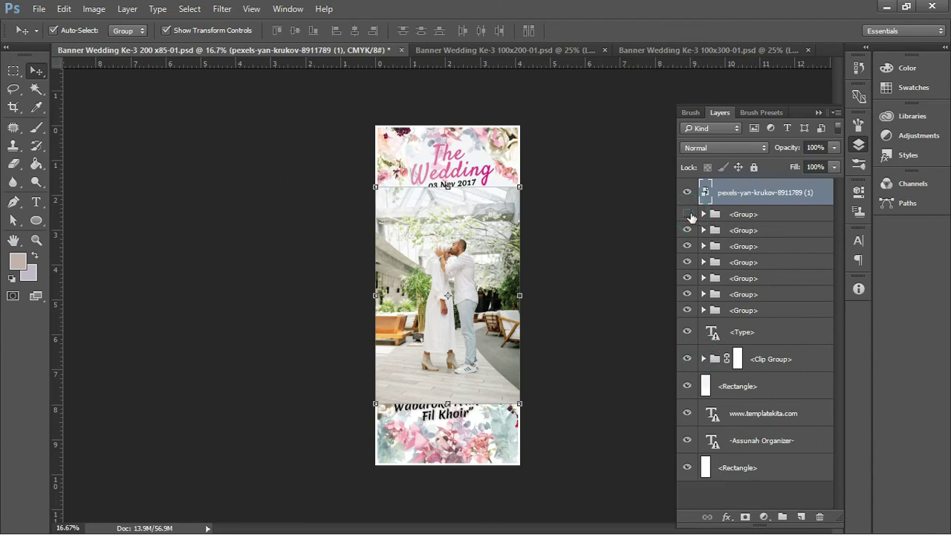
click(688, 193)
click(687, 214)
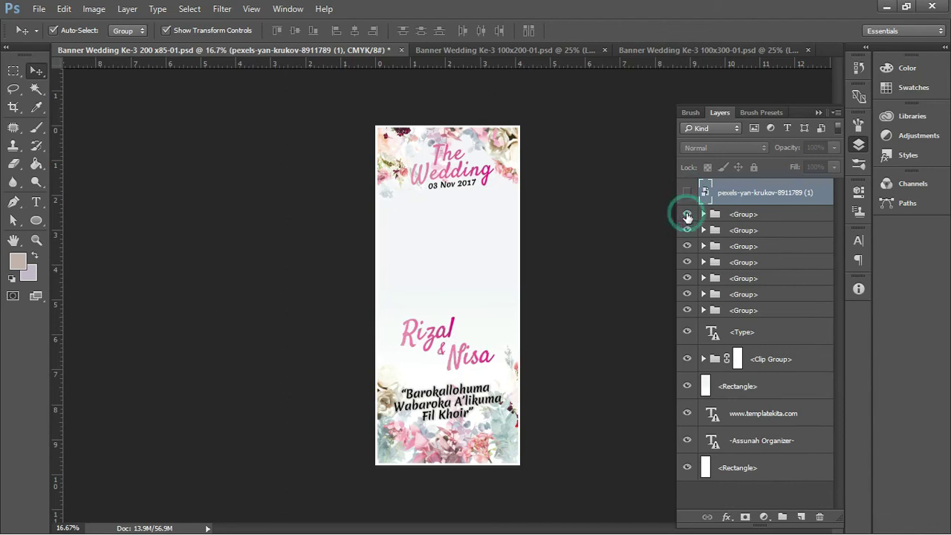
click(688, 214)
click(688, 229)
click(688, 230)
click(688, 246)
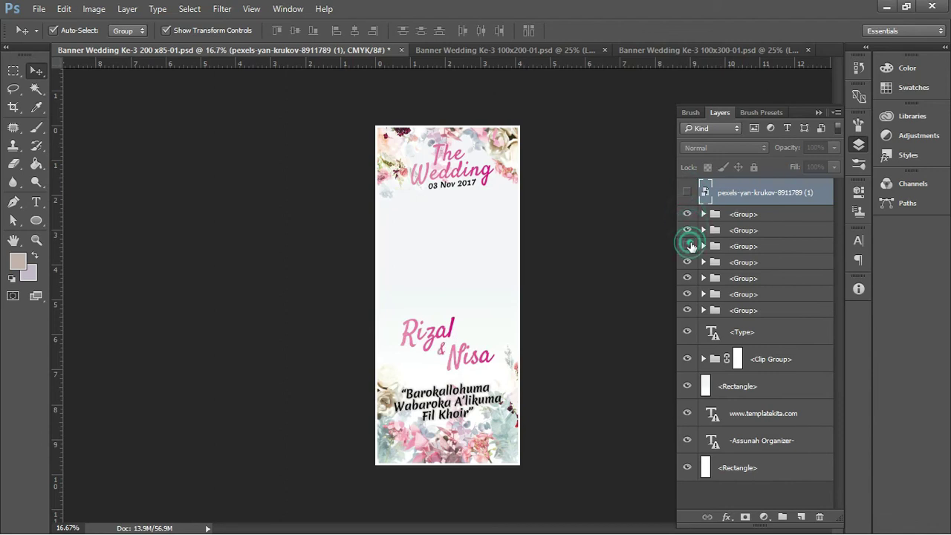
click(688, 246)
click(687, 263)
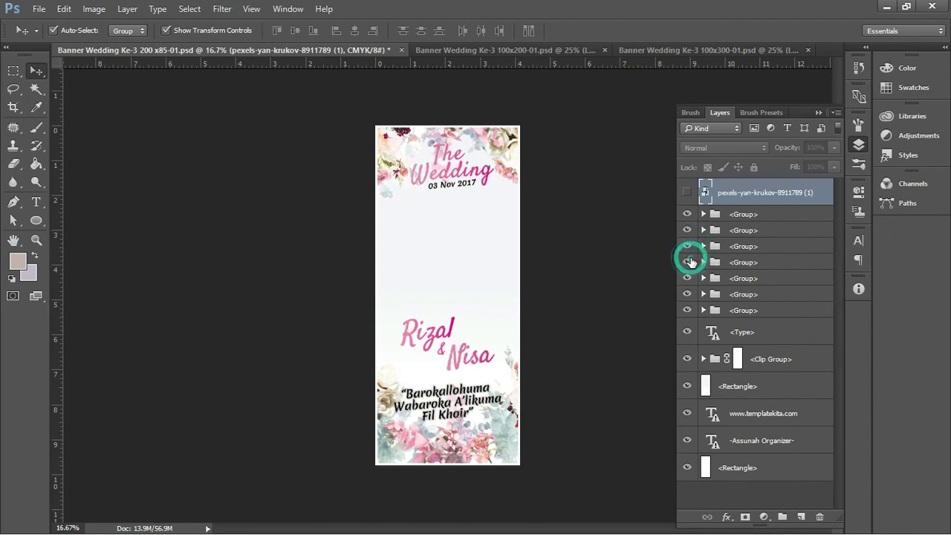
click(688, 262)
click(688, 278)
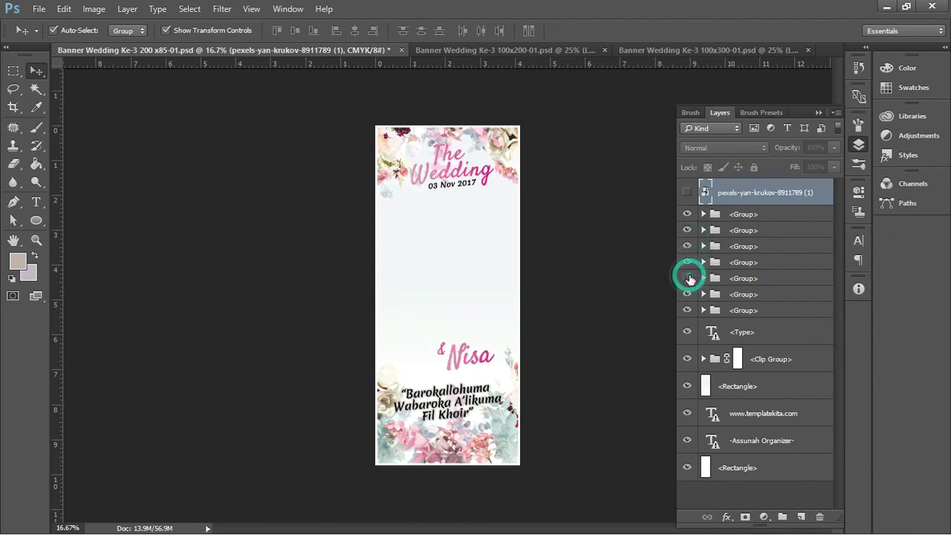
click(686, 292)
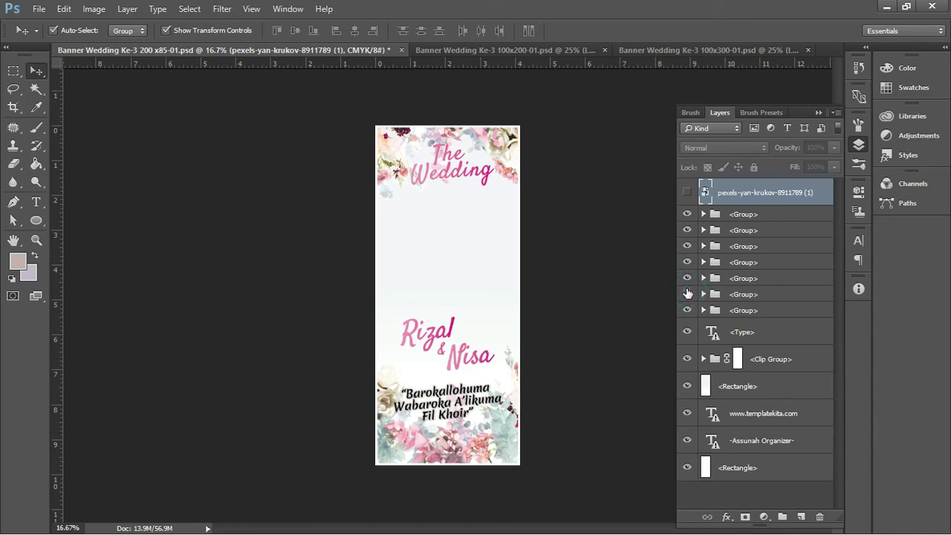
click(687, 310)
click(687, 311)
click(687, 359)
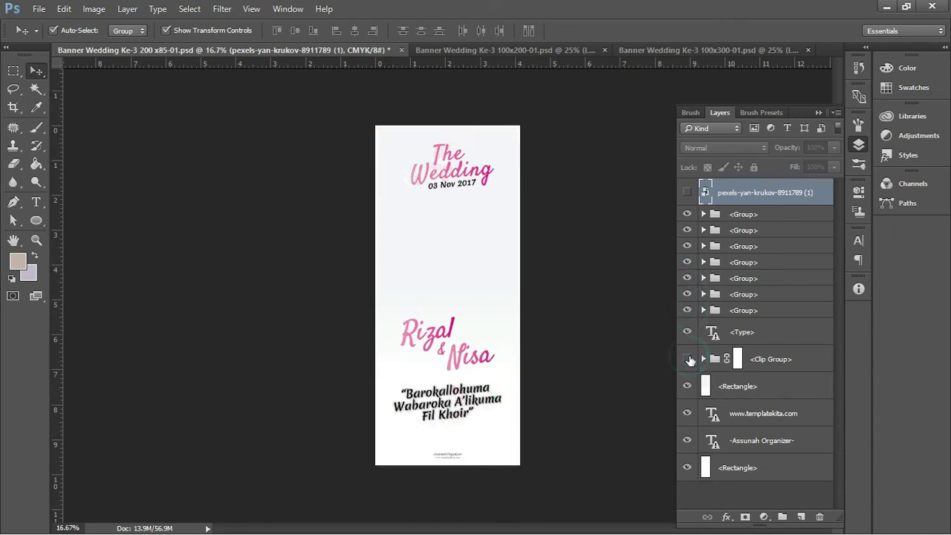
drag(774, 197, 773, 359)
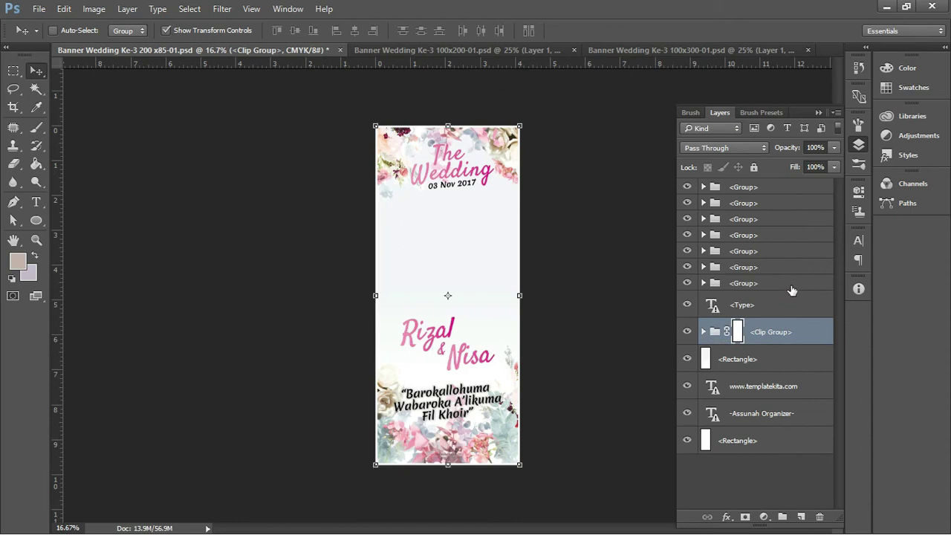
Step: Move the couple photo layer below <Clip Group>, make it visible, and scale it to about 72.8%
key(ctrl+z)
mouse_move(806, 205)
mouse_down()
mouse_move(797, 396)
mouse_move(769, 347)
mouse_up()
click(687, 385)
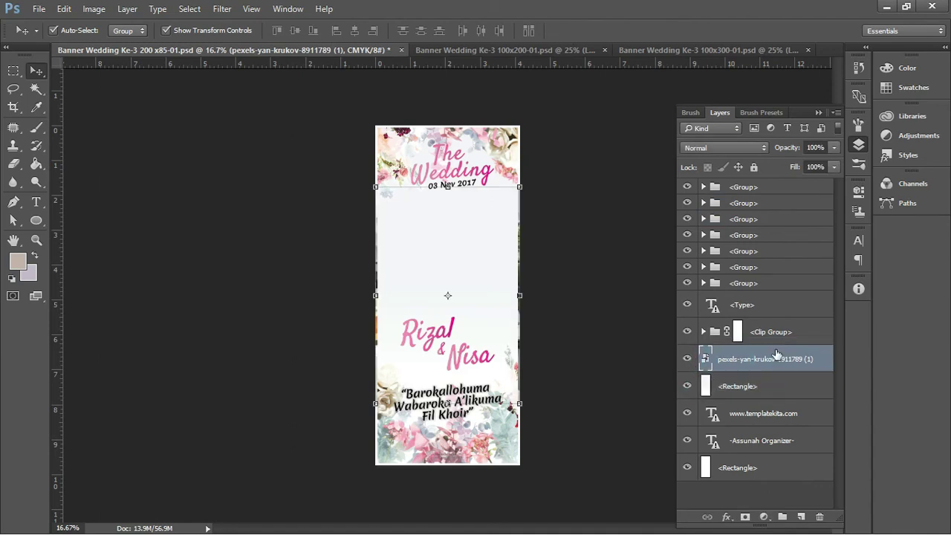
mouse_move(519, 186)
mouse_down()
mouse_move(561, 139)
mouse_move(581, 125)
mouse_move(557, 146)
mouse_move(603, 124)
mouse_move(535, 152)
mouse_move(599, 114)
mouse_move(572, 149)
mouse_move(577, 129)
mouse_up()
key(Return)
click(584, 132)
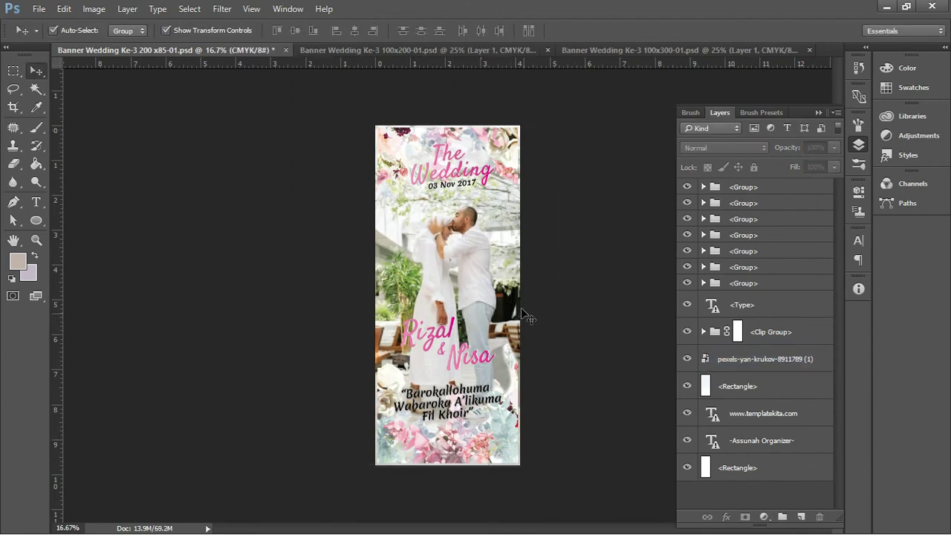
Step: Add a layer mask to the couple photo and set up a black, slightly soft 117 px brush
click(758, 364)
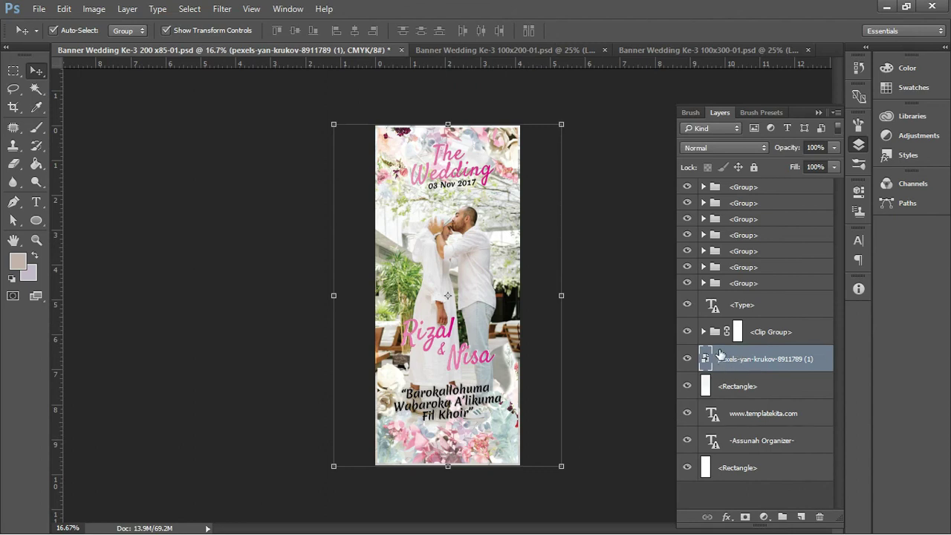
click(746, 516)
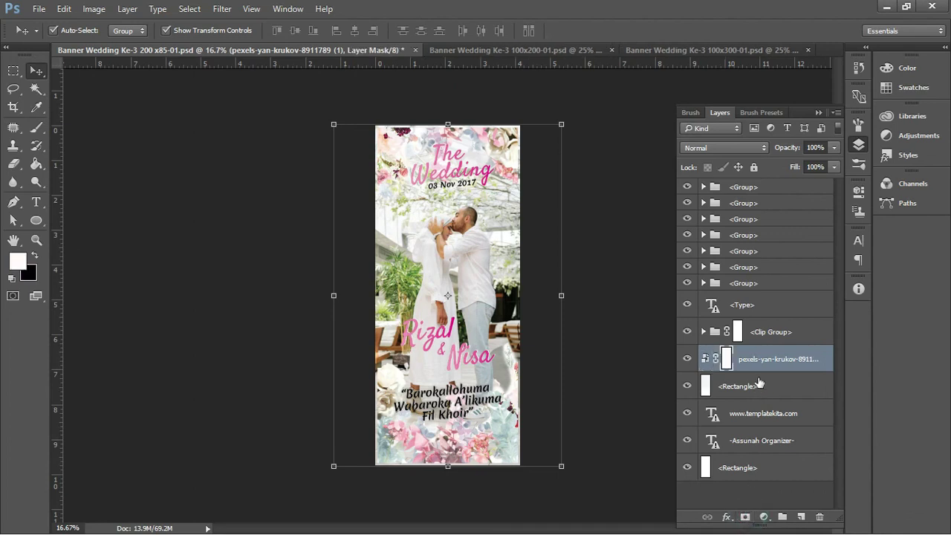
click(37, 130)
click(34, 257)
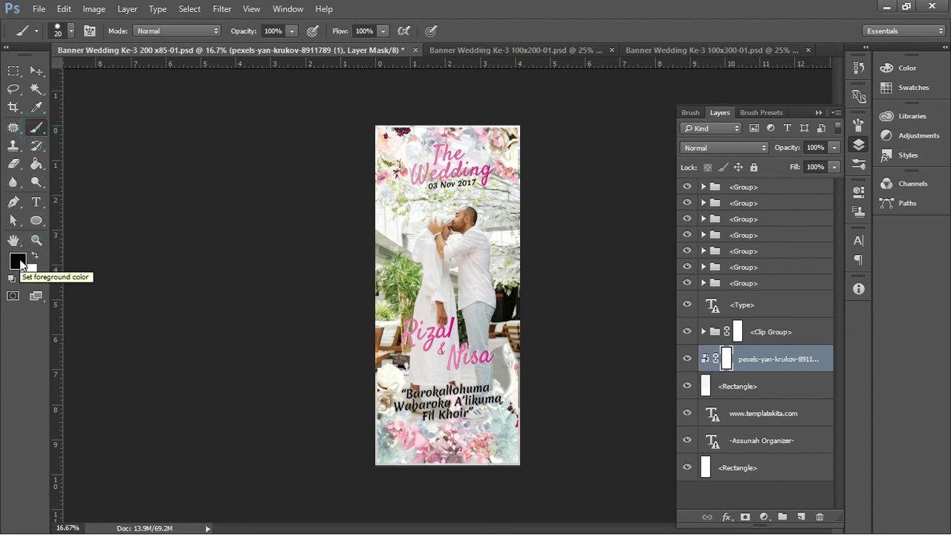
right_click(419, 202)
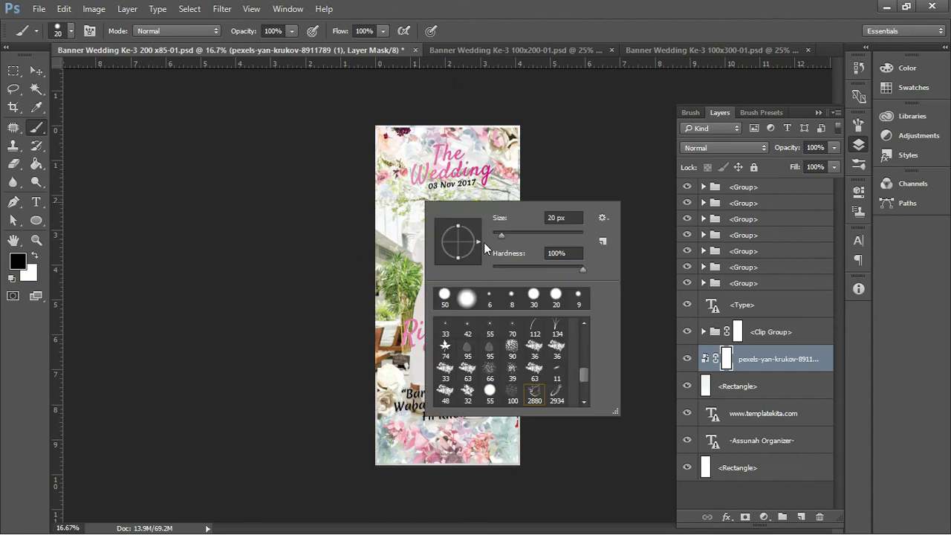
drag(577, 269, 575, 272)
drag(503, 238, 538, 237)
click(505, 162)
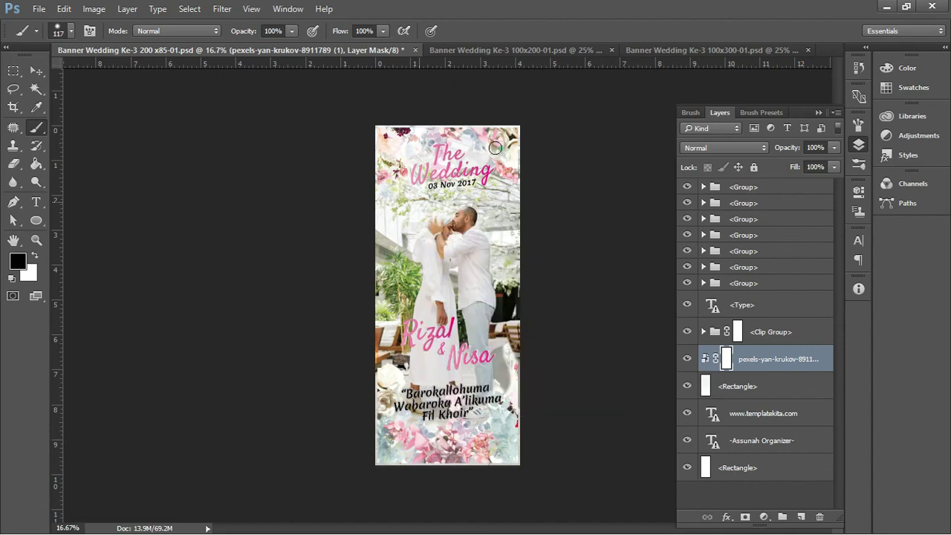
Step: Soften and shrink the brush, then mask away the photo behind the top florals
scroll(509, 171, up, 1)
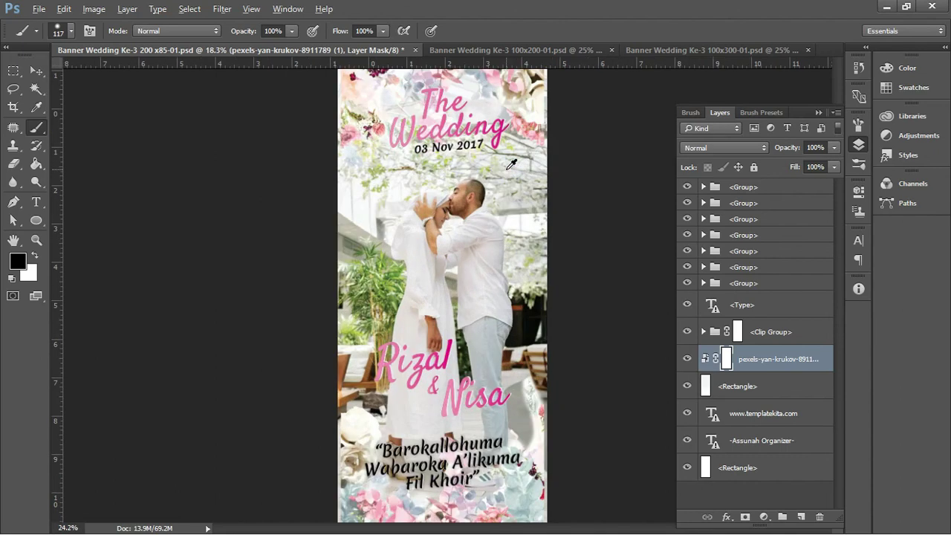
scroll(502, 164, up, 1)
drag(497, 156, 431, 195)
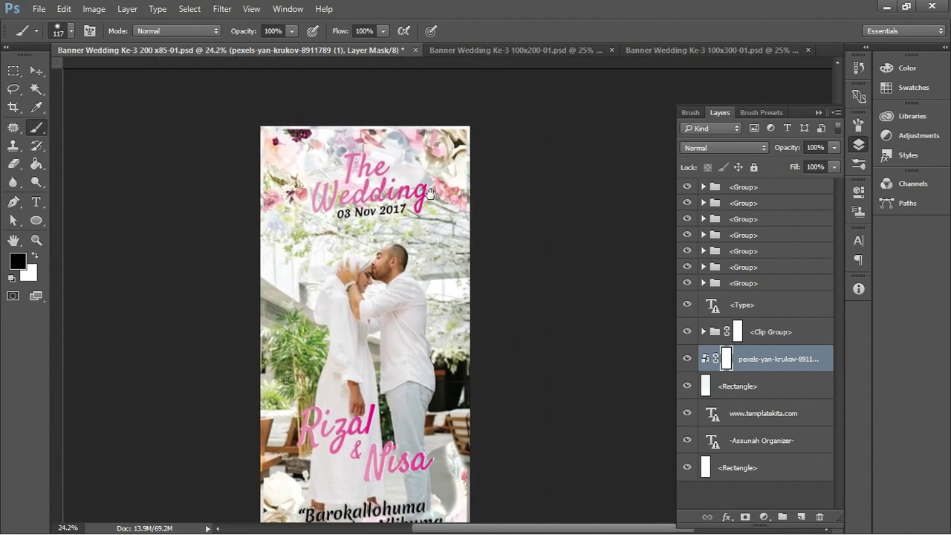
right_click(437, 183)
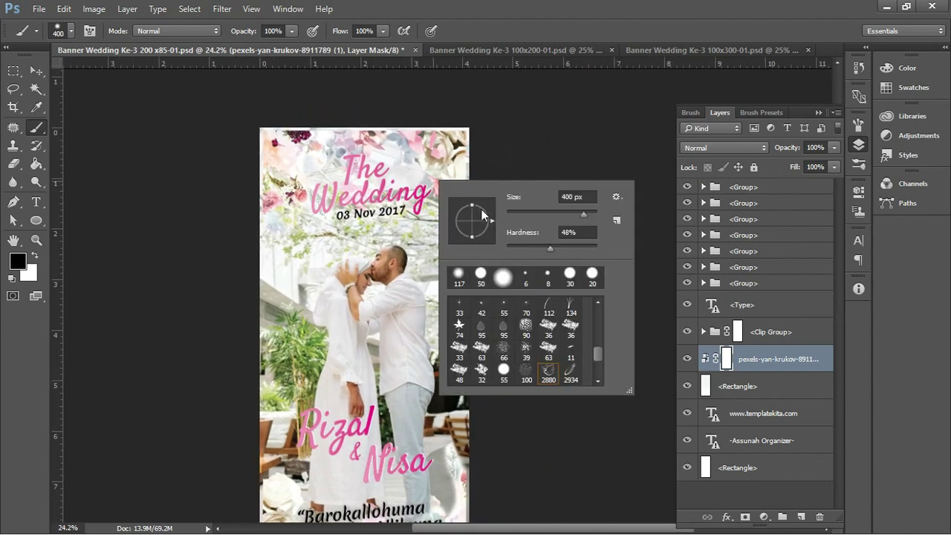
mouse_move(549, 247)
mouse_down()
mouse_move(510, 243)
mouse_move(543, 239)
mouse_up()
drag(585, 215, 571, 214)
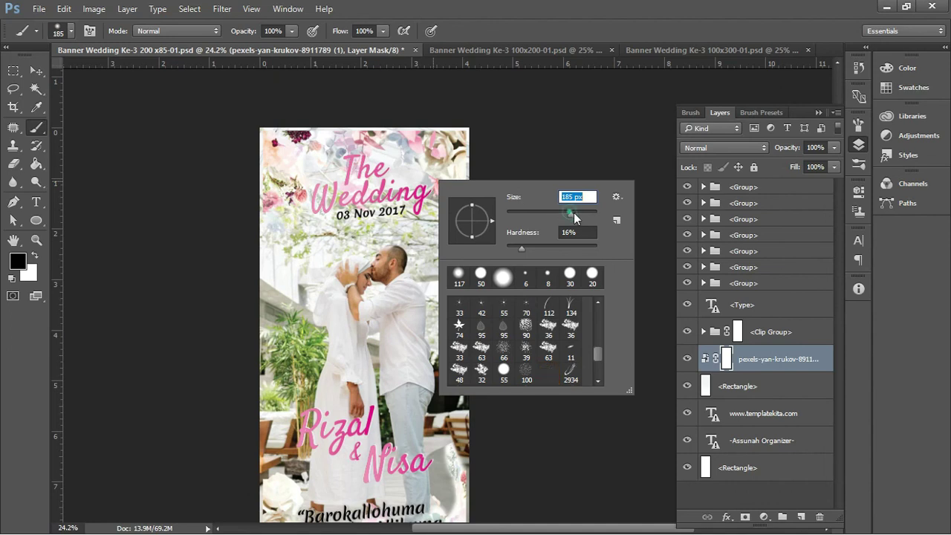
key(Return)
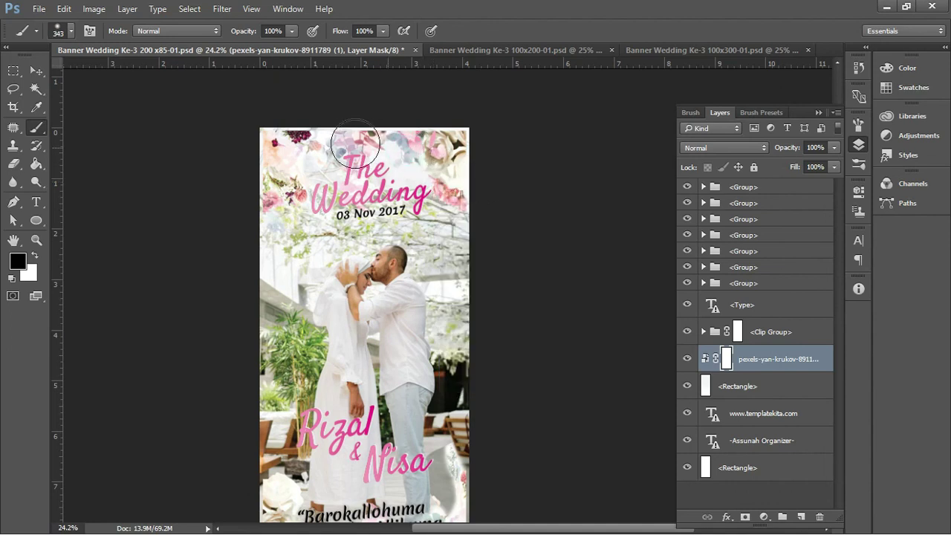
drag(268, 176, 431, 240)
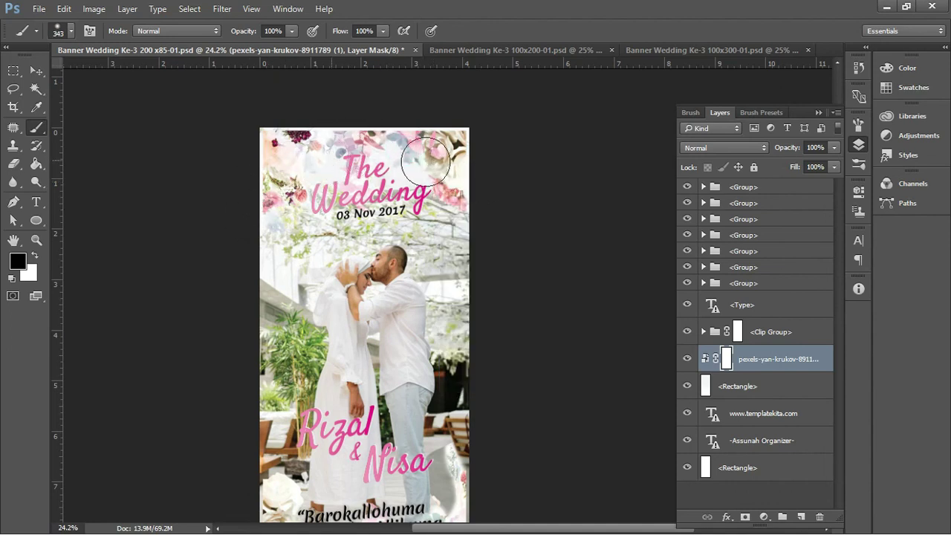
Step: Switch to a 421 px brush at 3% hardness and mask the photo along the right edge
scroll(413, 310, down, 5)
mouse_move(451, 314)
mouse_down()
mouse_move(450, 380)
mouse_move(437, 318)
mouse_up()
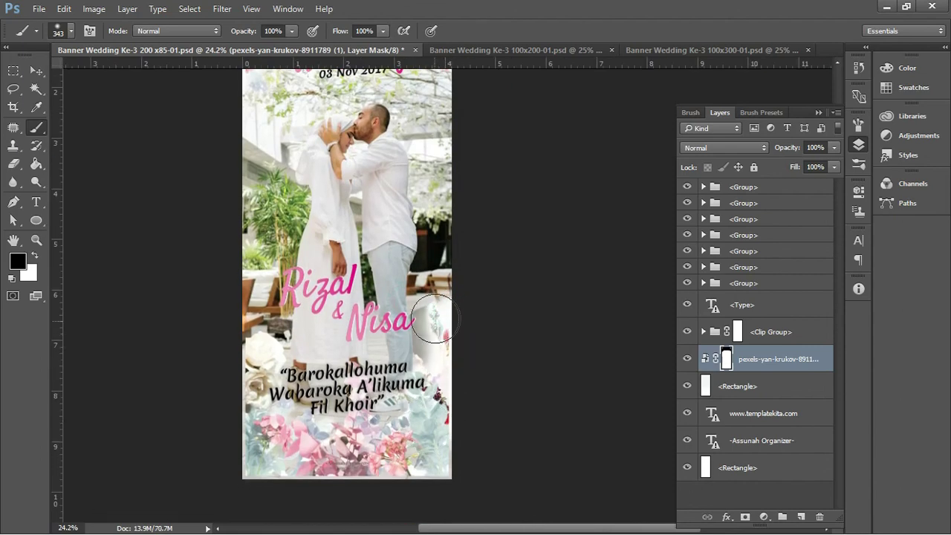
right_click(438, 317)
drag(526, 378, 513, 383)
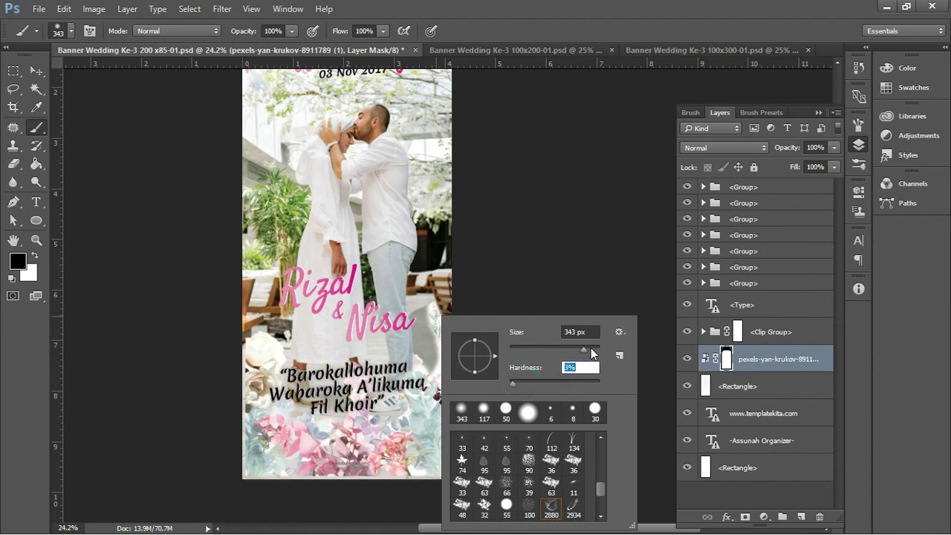
drag(591, 347, 595, 349)
key(Return)
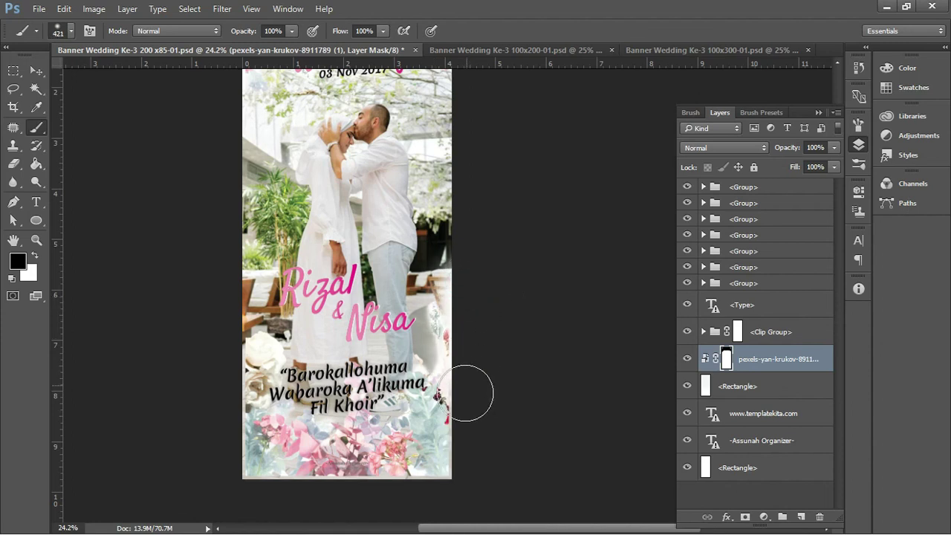
drag(481, 365, 471, 395)
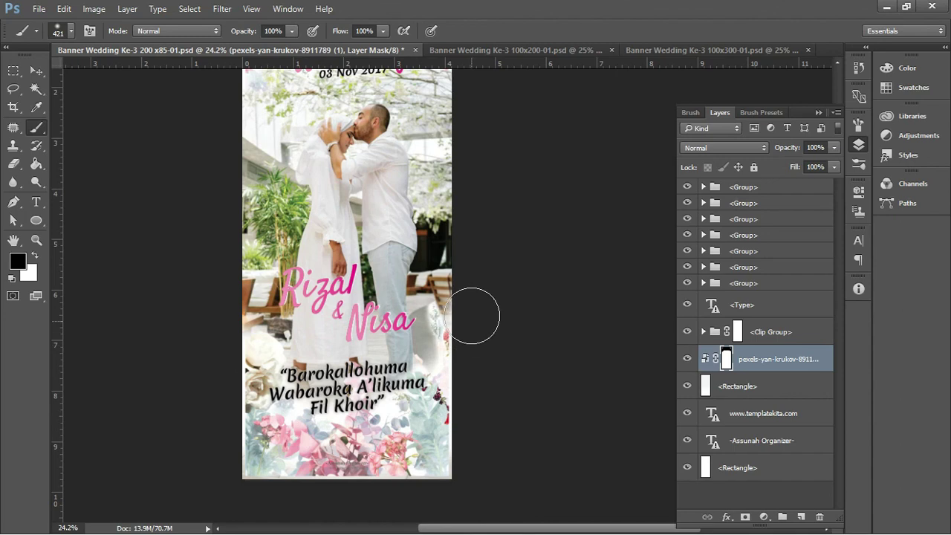
scroll(488, 314, down, 1)
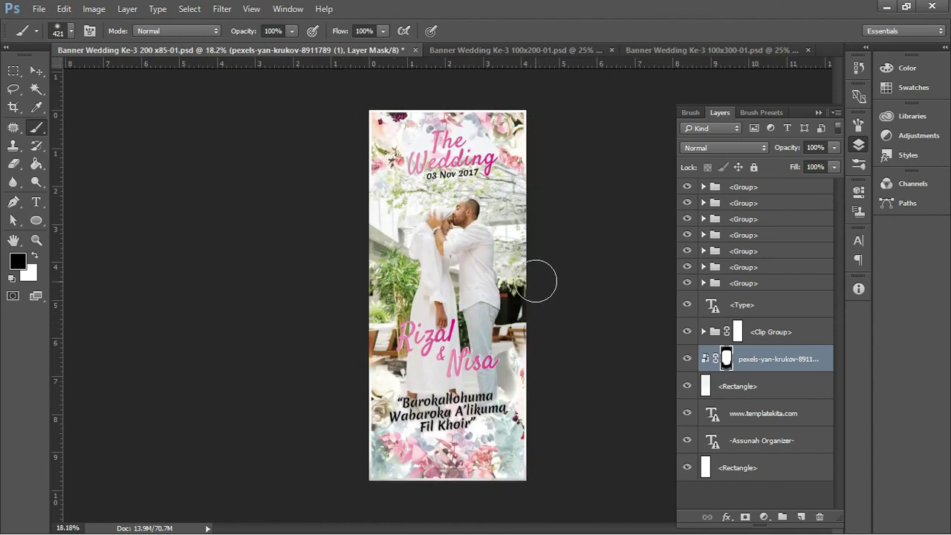
key(ctrl+t)
click(607, 223)
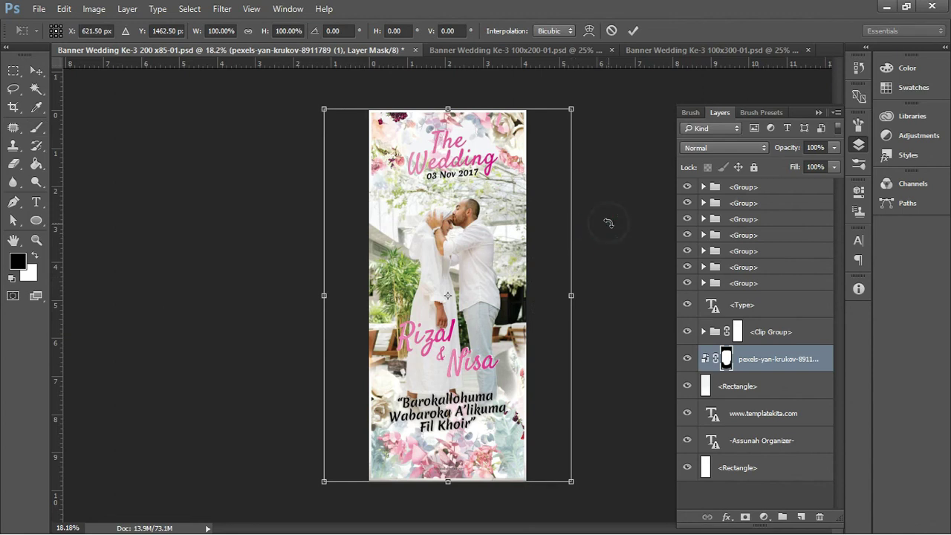
click(604, 222)
click(602, 176)
key(Return)
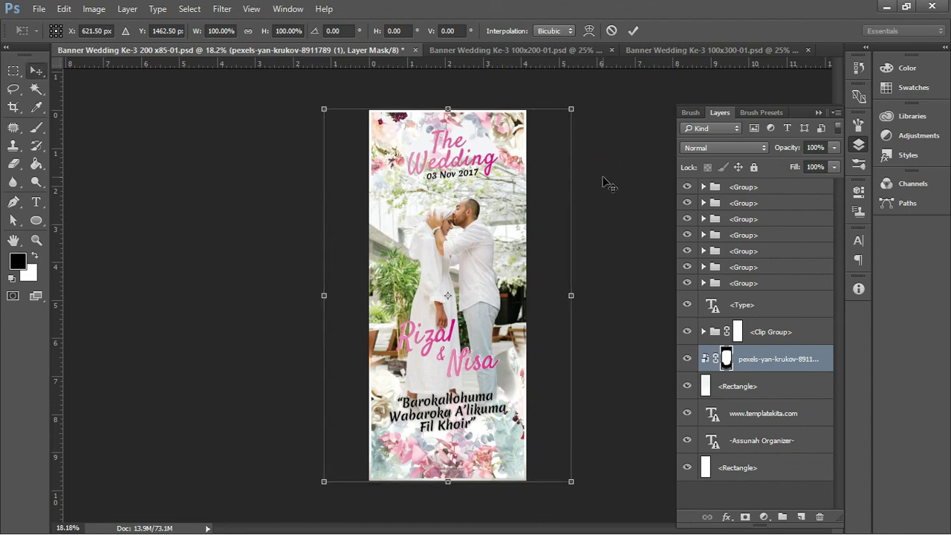